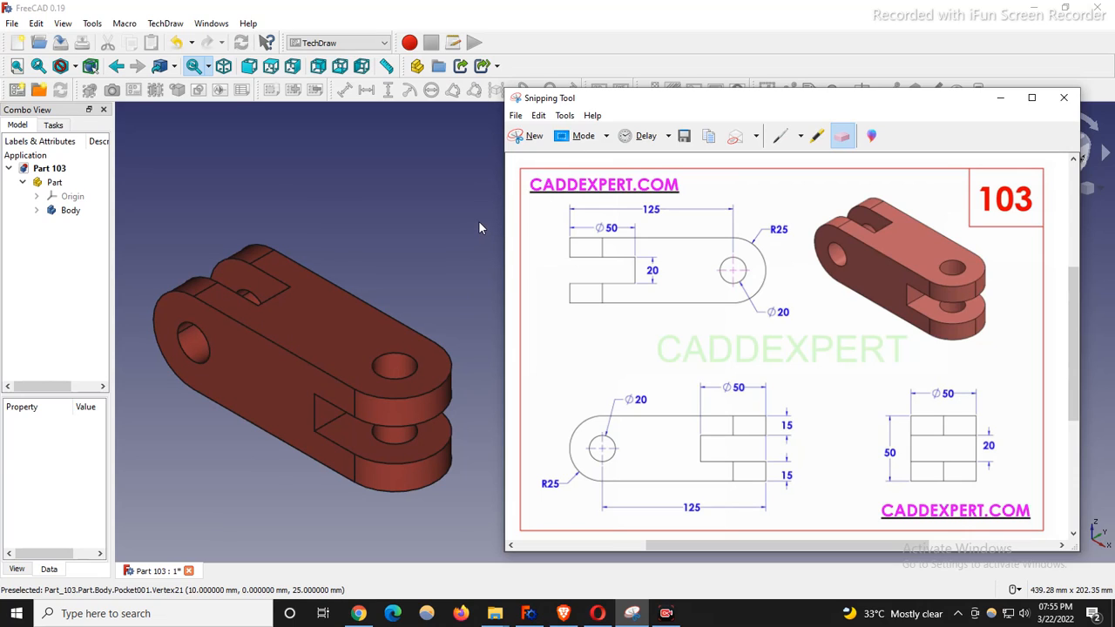
Switch to FreeCAD, choose the TechDraw workbench and insert a default A4 drawing page for Part 103
{"action": "left_click", "coordinate": [445, 259]}
{"action": "scroll", "coordinate": [524, 305], "scroll_direction": "down", "scroll_amount": 2}
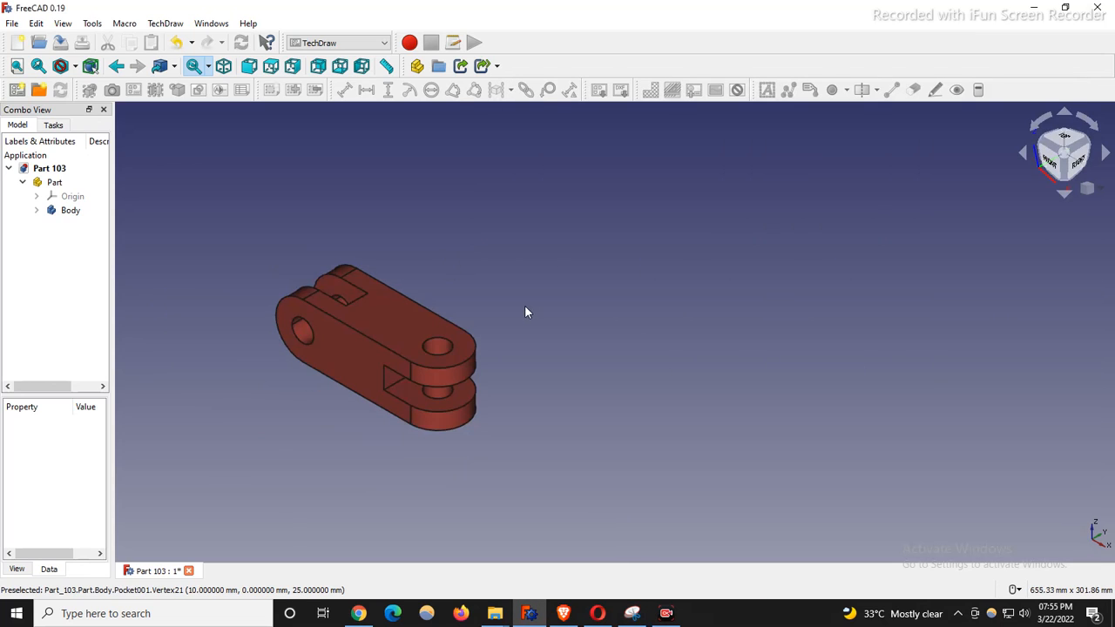
{"action": "scroll", "coordinate": [278, 290], "scroll_direction": "up", "scroll_amount": 2}
{"action": "scroll", "coordinate": [182, 264], "scroll_direction": "up", "scroll_amount": 2}
{"action": "scroll", "coordinate": [180, 308], "scroll_direction": "down", "scroll_amount": 3}
{"action": "scroll", "coordinate": [247, 445], "scroll_direction": "up", "scroll_amount": 1}
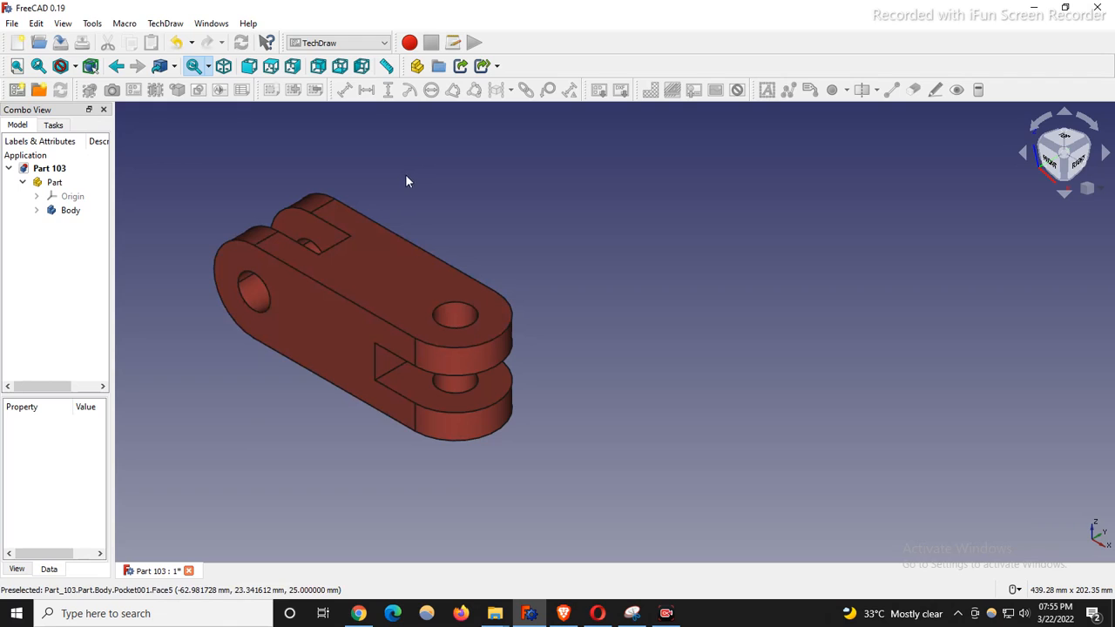
{"action": "left_click", "coordinate": [320, 45]}
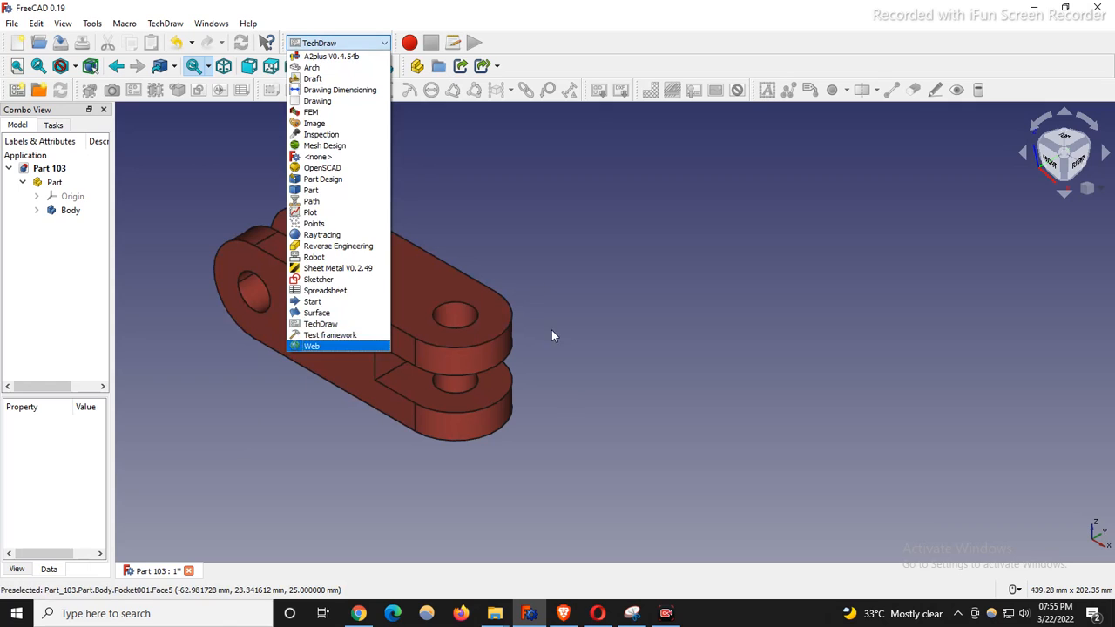
{"action": "left_click", "coordinate": [320, 325]}
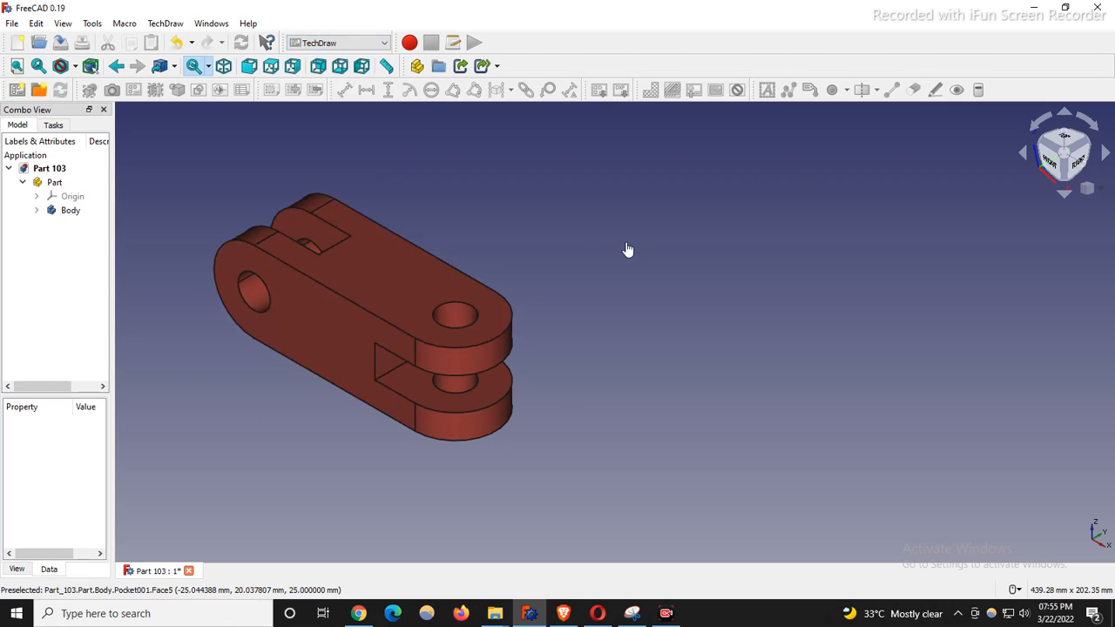
{"action": "left_click", "coordinate": [15, 90]}
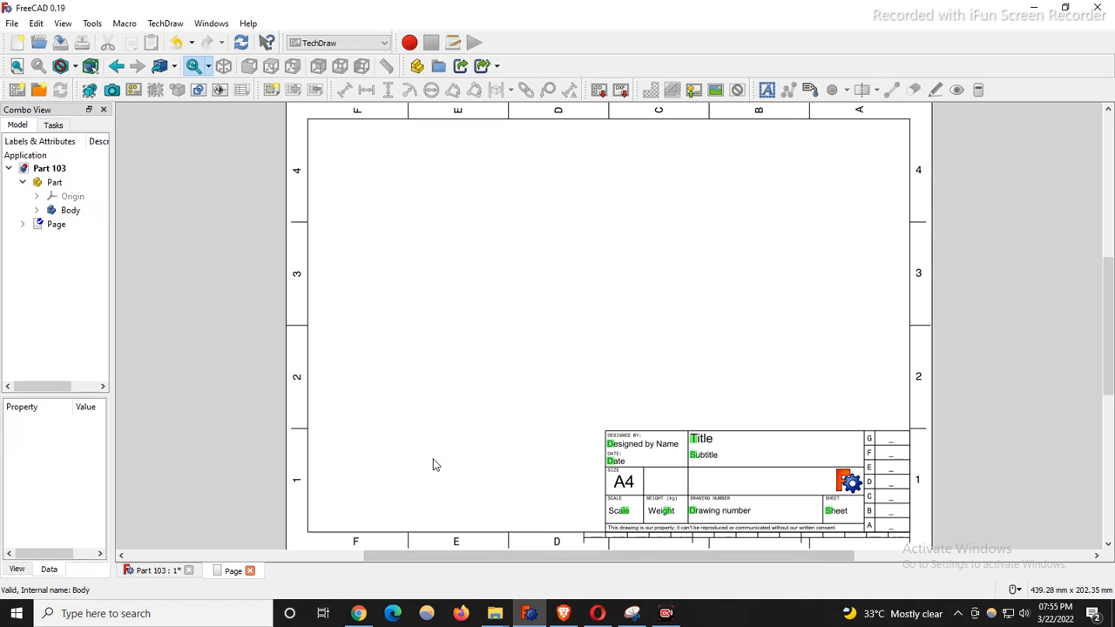
{"action": "mouse_move", "coordinate": [113, 332]}
{"action": "left_mouse_down"}
{"action": "mouse_move", "coordinate": [171, 334]}
{"action": "mouse_move", "coordinate": [121, 340]}
{"action": "left_mouse_up"}
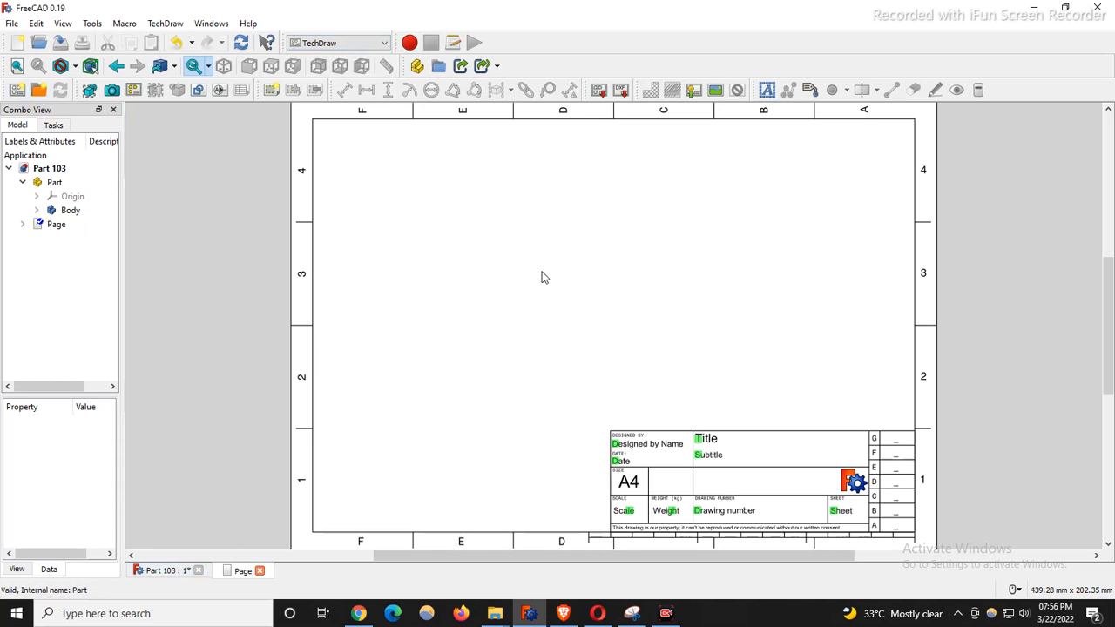
Return to the Part 103 3D model, expand the drawing page in the model tree and select the Body
{"action": "left_click", "coordinate": [167, 571]}
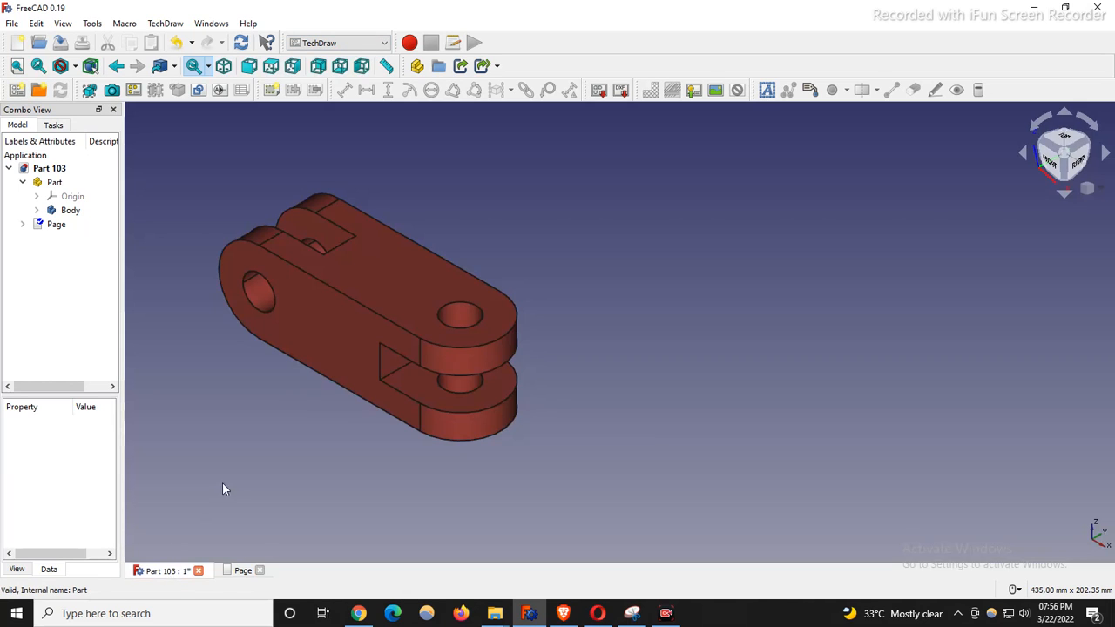
{"action": "scroll", "coordinate": [693, 294], "scroll_direction": "down", "scroll_amount": 2}
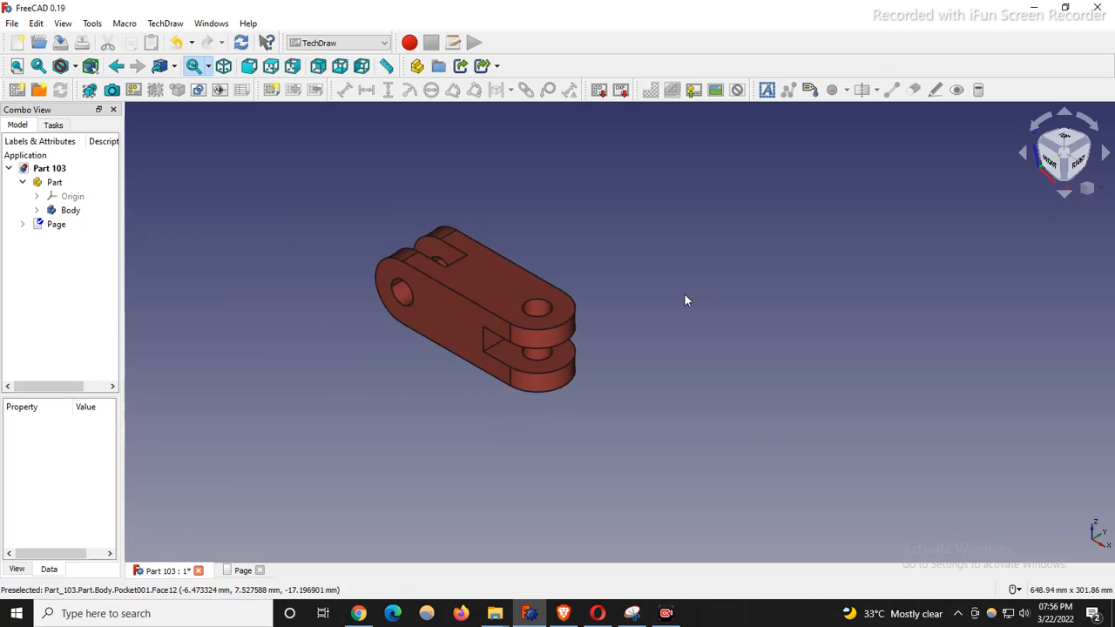
{"action": "left_click", "coordinate": [24, 225]}
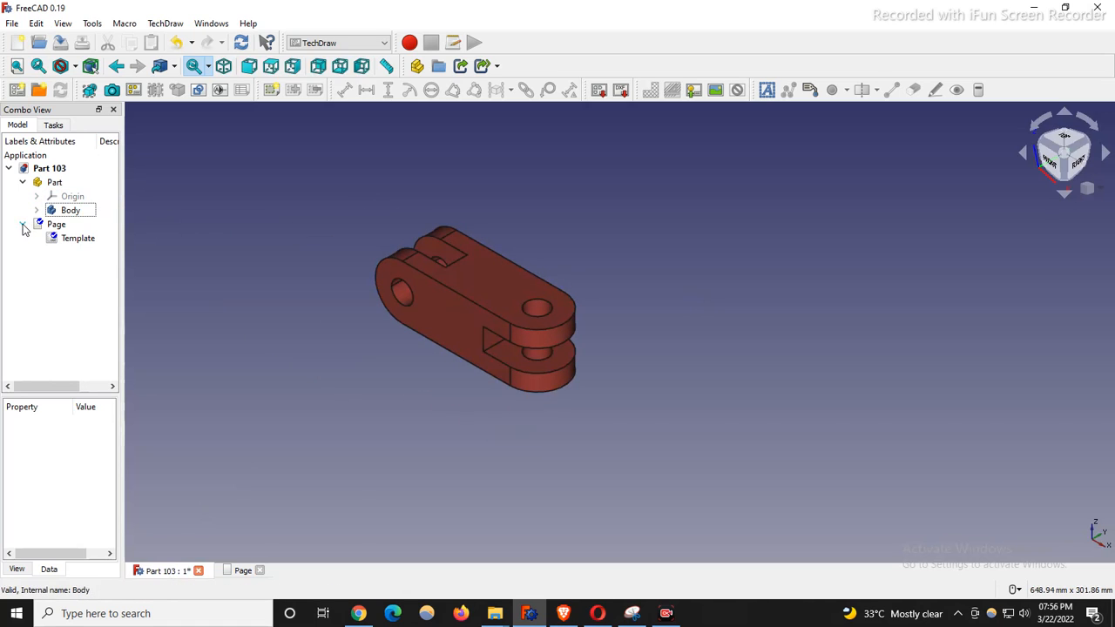
{"action": "left_click", "coordinate": [75, 214]}
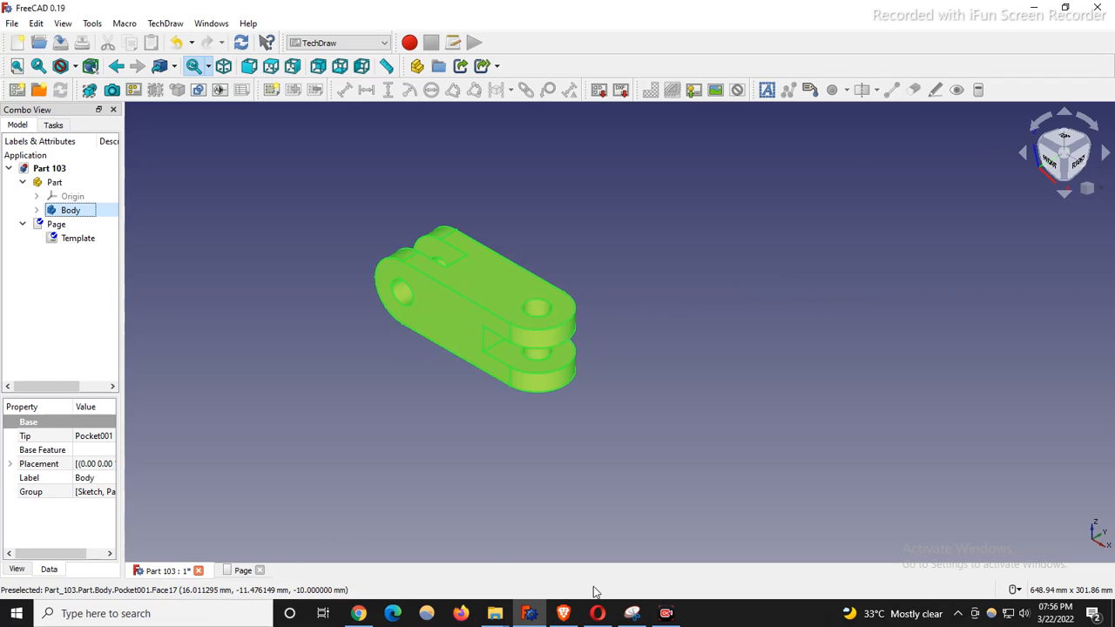
Switch to Snipping Tool and mark the top viewing direction with a red pen arrow on the reference's isometric picture, then return to FreeCAD
{"action": "left_click", "coordinate": [633, 614]}
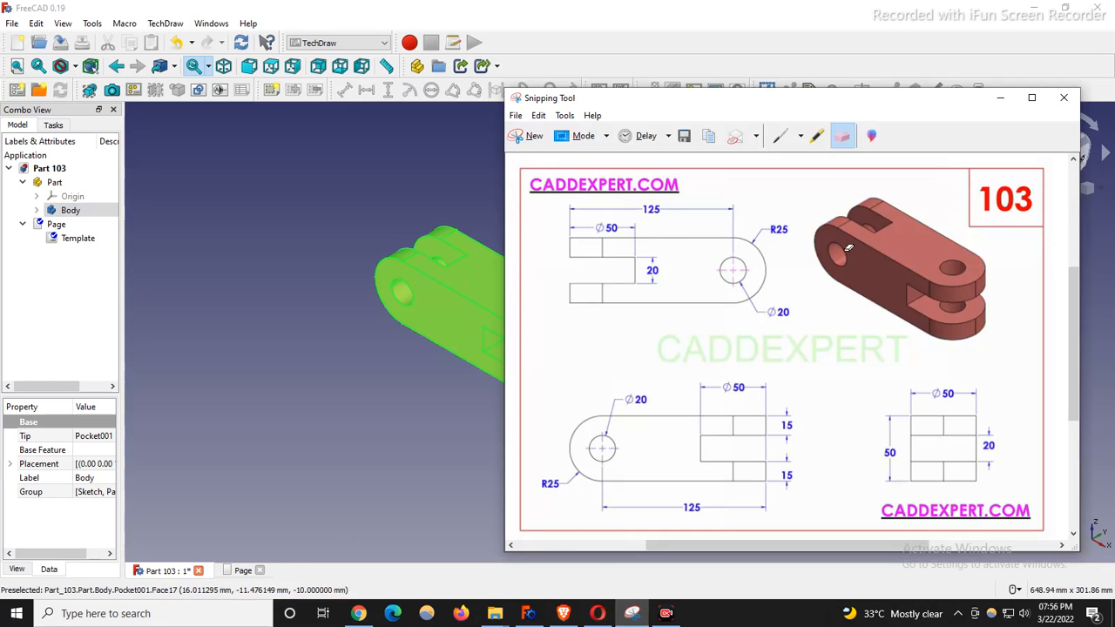
{"action": "left_click", "coordinate": [781, 136]}
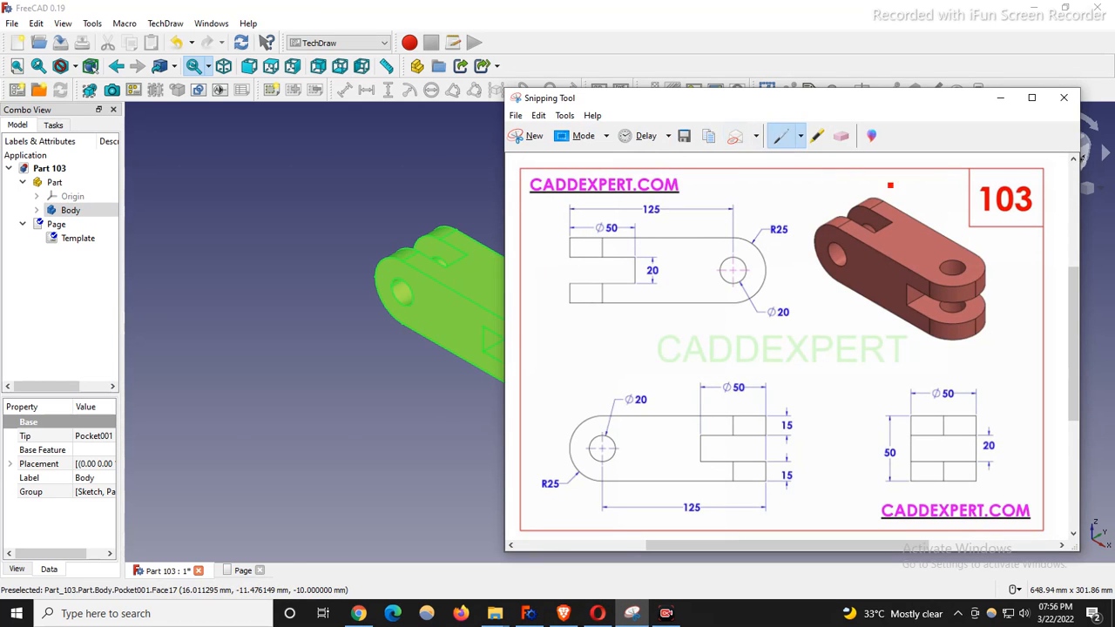
{"action": "mouse_move", "coordinate": [932, 185]}
{"action": "left_mouse_down"}
{"action": "mouse_move", "coordinate": [933, 234]}
{"action": "mouse_move", "coordinate": [924, 223]}
{"action": "mouse_move", "coordinate": [934, 235]}
{"action": "mouse_move", "coordinate": [944, 225]}
{"action": "left_mouse_up"}
{"action": "left_click", "coordinate": [269, 418]}
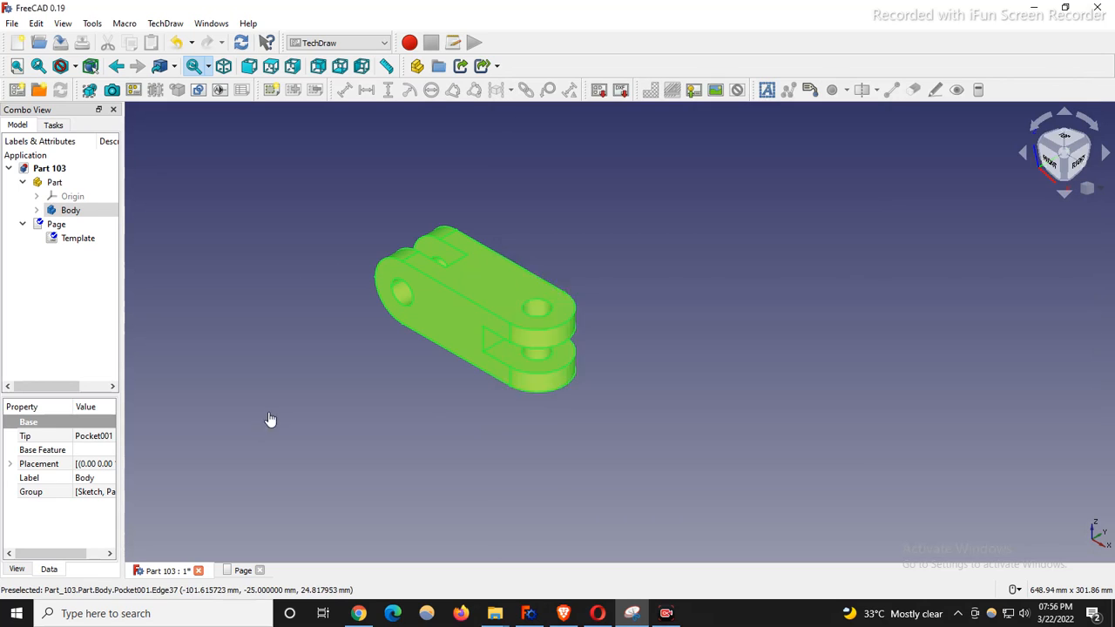
Orient the model to the top and insert a drawing view of the Body from that direction on the page
{"action": "left_click", "coordinate": [497, 298]}
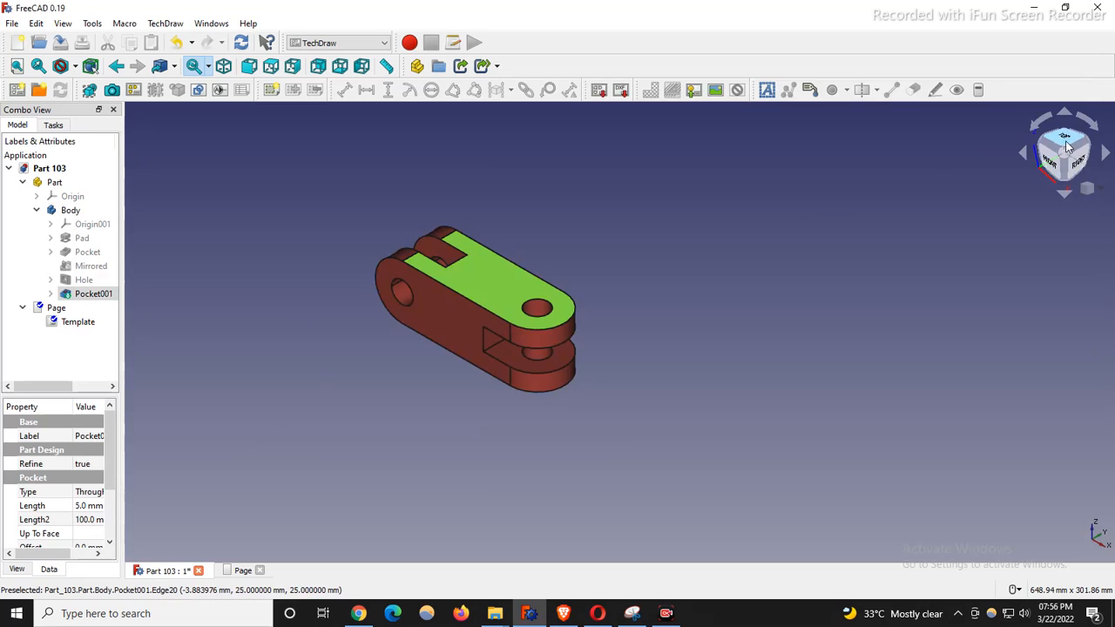
{"action": "left_click", "coordinate": [1065, 137]}
{"action": "left_click", "coordinate": [483, 267]}
{"action": "scroll", "coordinate": [433, 395], "scroll_direction": "up", "scroll_amount": 4}
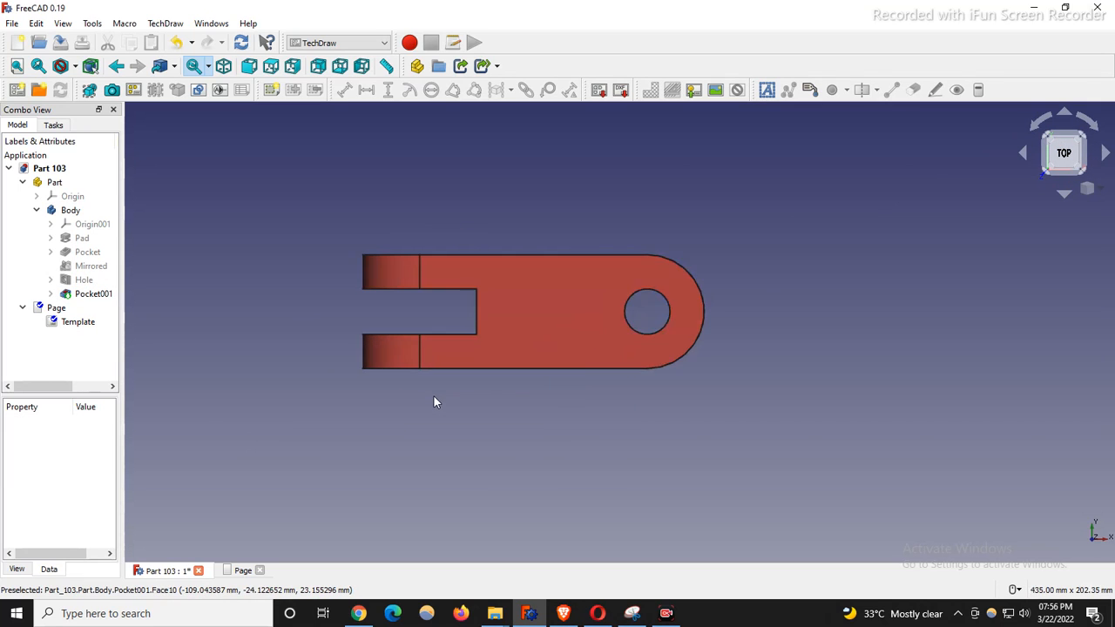
{"action": "scroll", "coordinate": [577, 288], "scroll_direction": "up", "scroll_amount": 2}
{"action": "scroll", "coordinate": [587, 306], "scroll_direction": "down", "scroll_amount": 1}
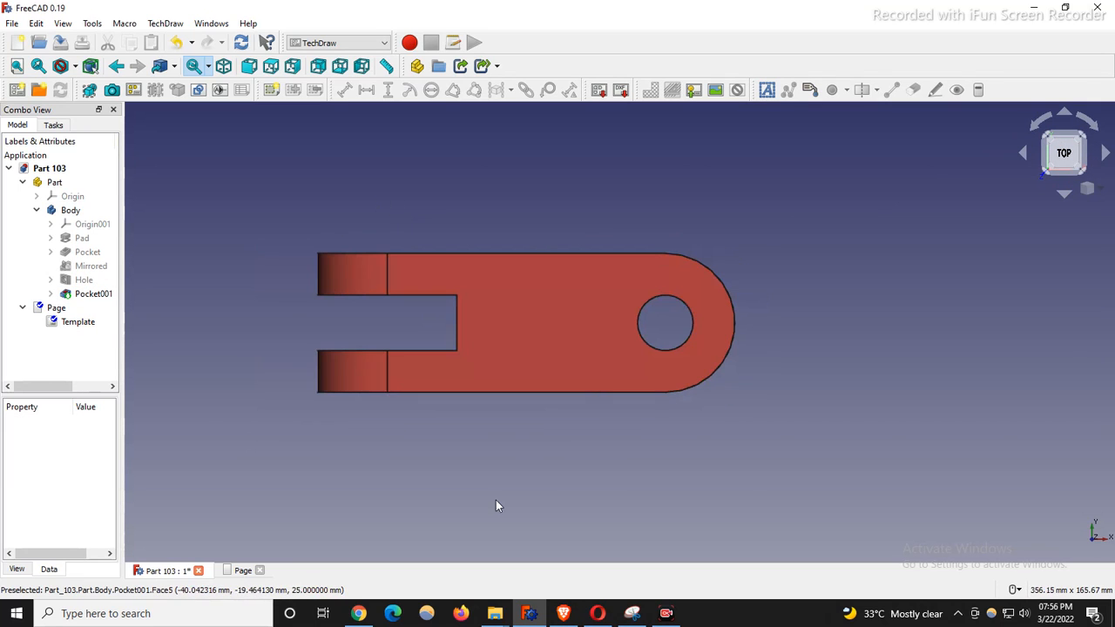
{"action": "left_click", "coordinate": [69, 214]}
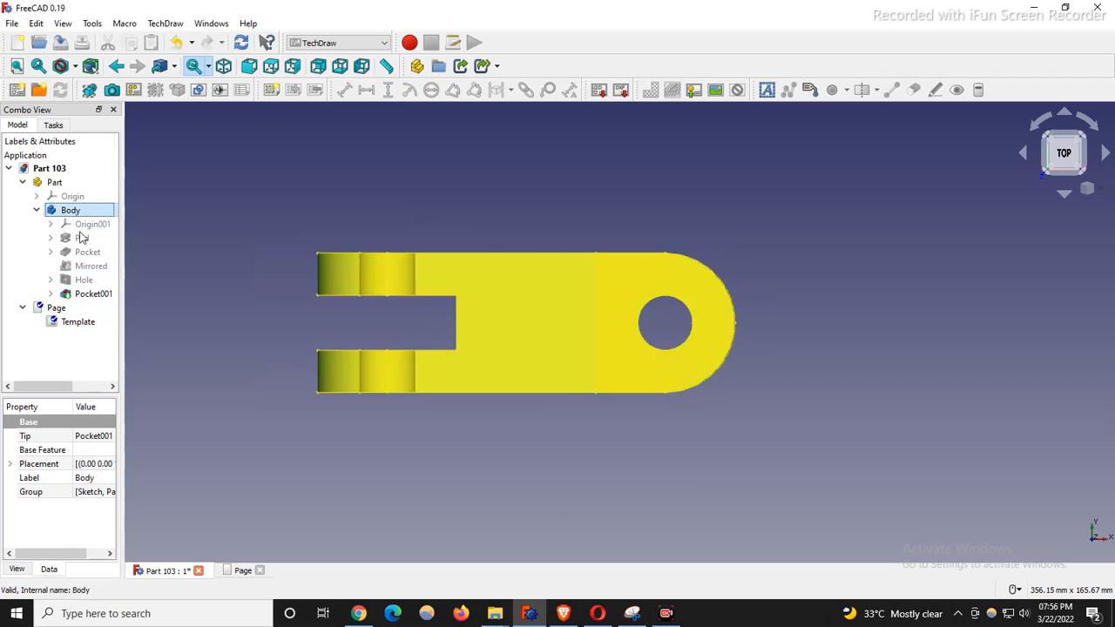
{"action": "left_click", "coordinate": [91, 92]}
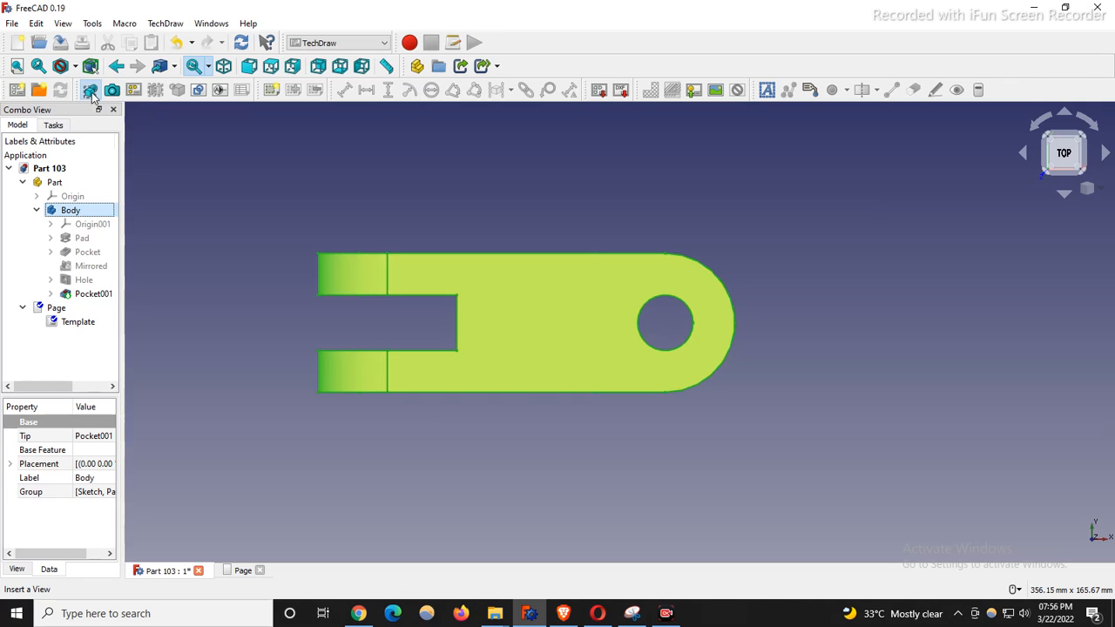
{"action": "left_click", "coordinate": [241, 577]}
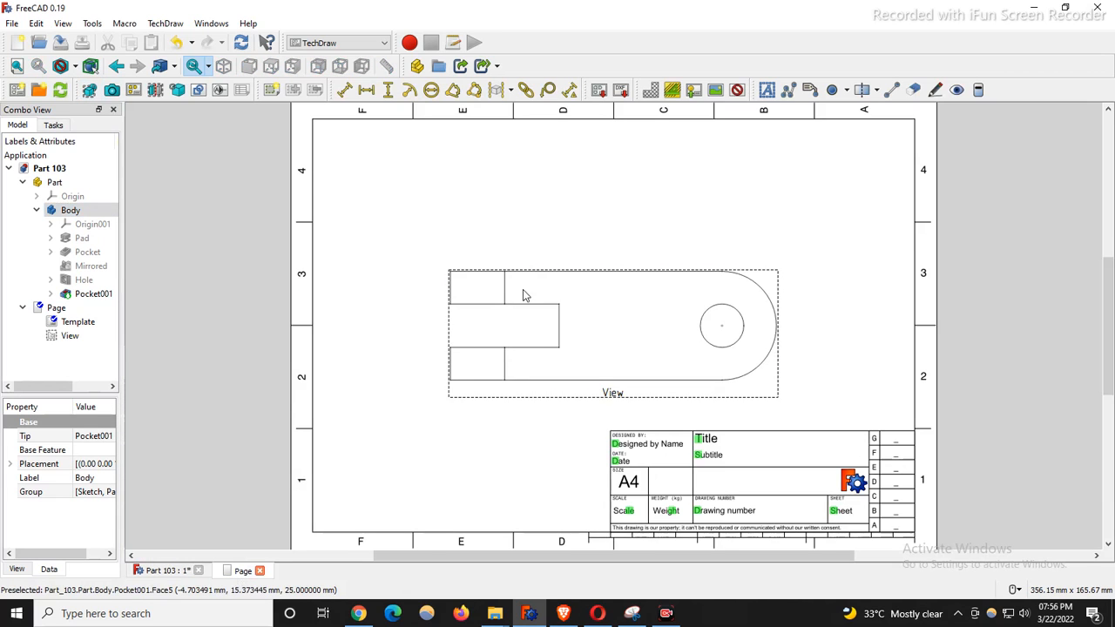
Move the top view of the Body to the upper-left area of the drawing sheet
{"action": "scroll", "coordinate": [583, 246], "scroll_direction": "down", "scroll_amount": 2}
{"action": "scroll", "coordinate": [557, 292], "scroll_direction": "up", "scroll_amount": 1}
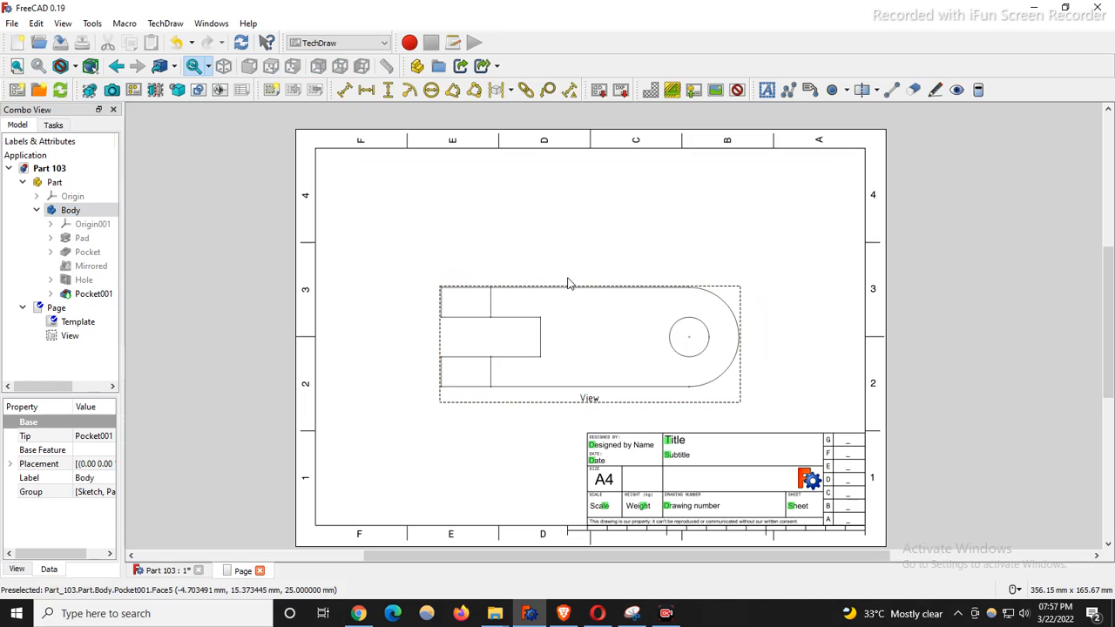
{"action": "mouse_move", "coordinate": [741, 307]}
{"action": "left_mouse_down"}
{"action": "mouse_move", "coordinate": [660, 221]}
{"action": "mouse_move", "coordinate": [660, 194]}
{"action": "left_mouse_up"}
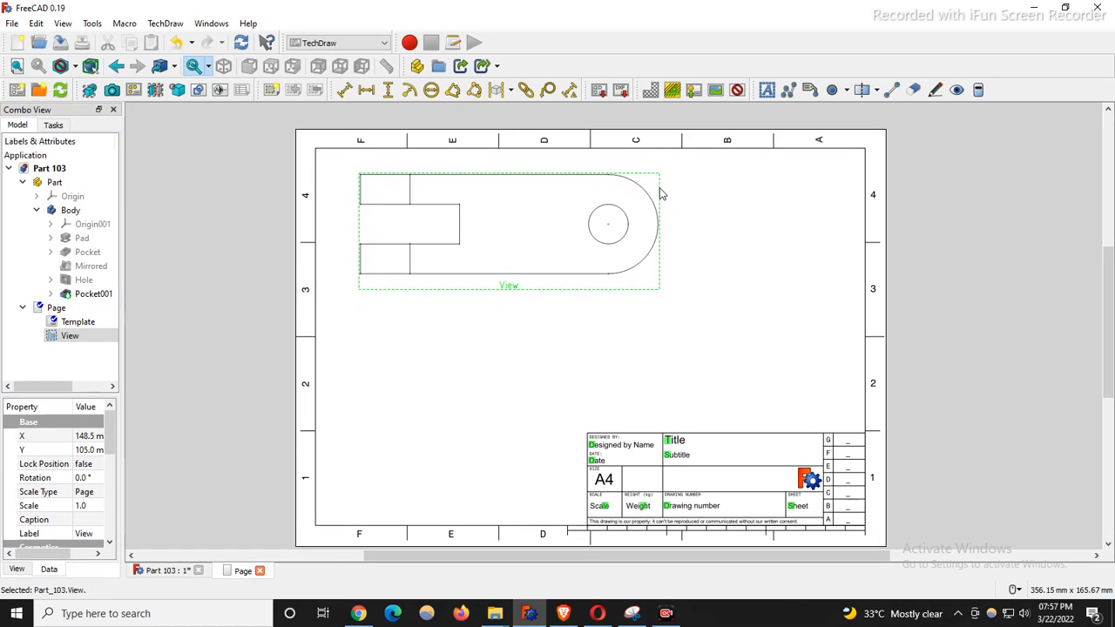
{"action": "left_click", "coordinate": [537, 368]}
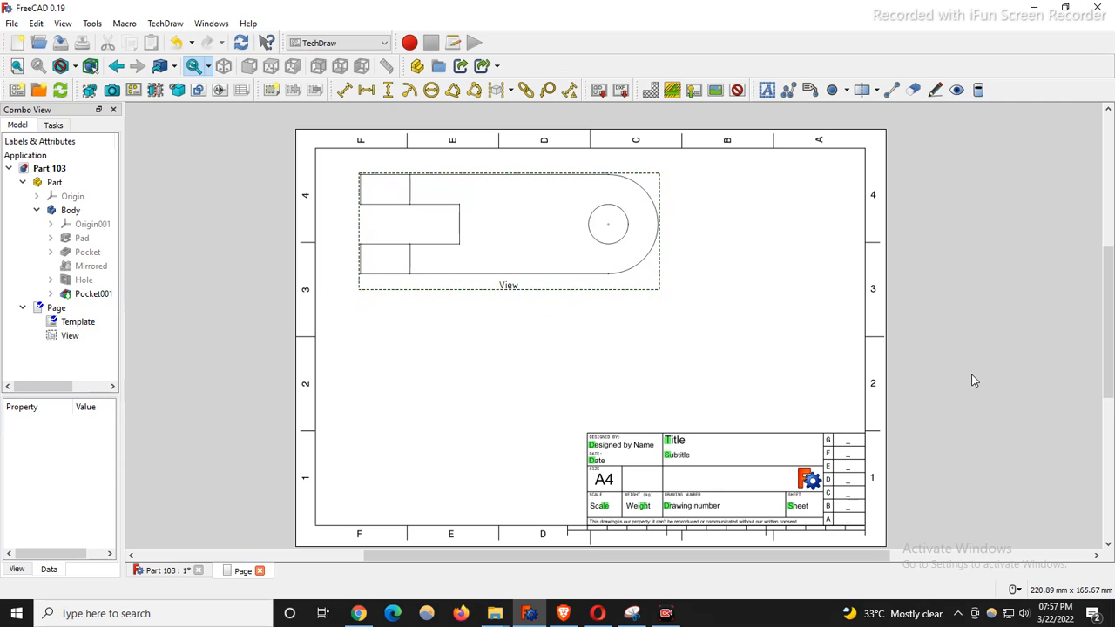
Orient the 3D model to the bottom and insert a second drawing view of the Body from that direction
{"action": "left_click", "coordinate": [157, 572]}
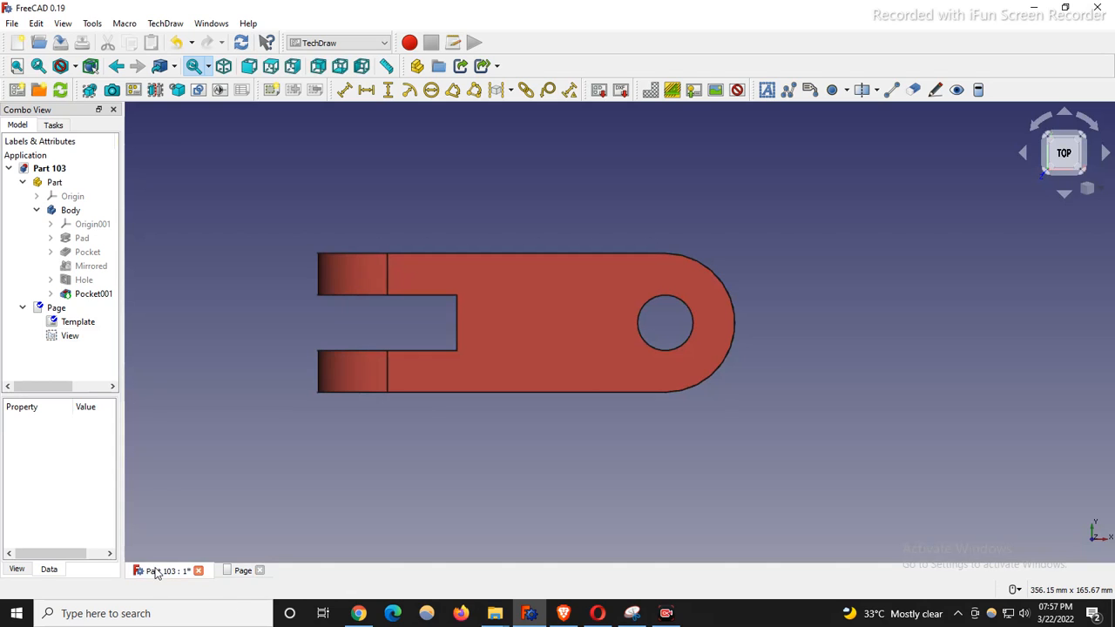
{"action": "left_click", "coordinate": [1064, 193]}
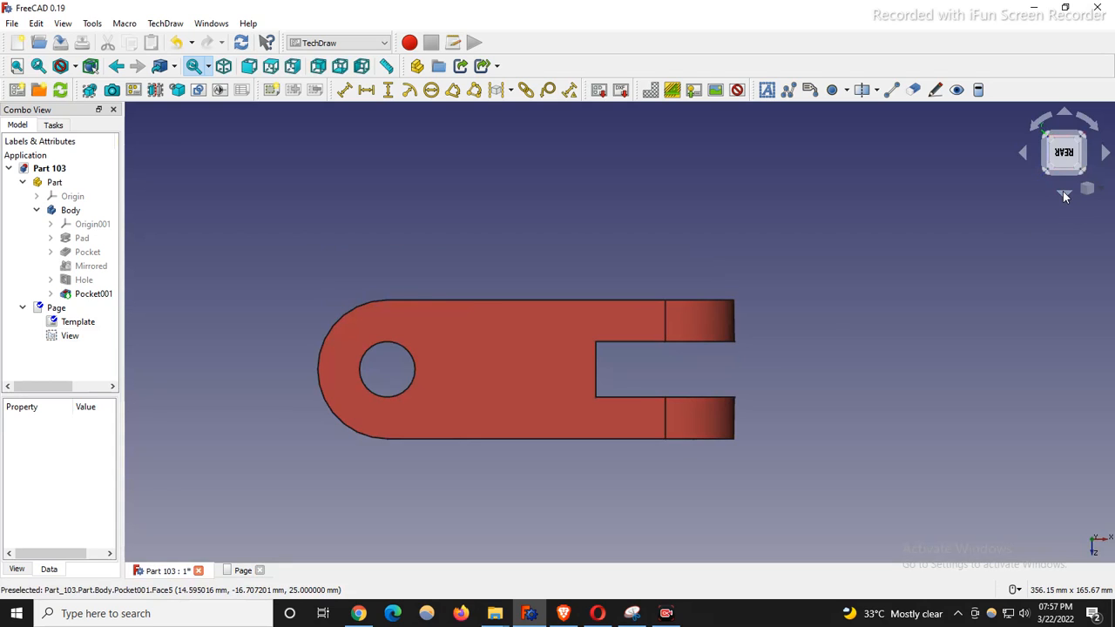
{"action": "left_click", "coordinate": [1064, 194]}
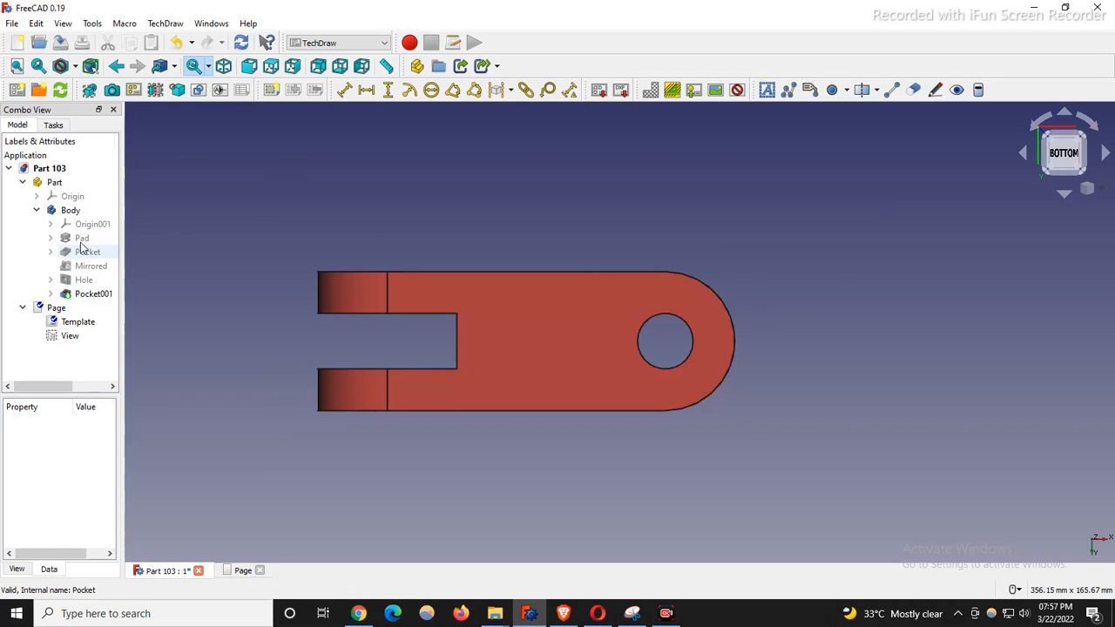
{"action": "left_click", "coordinate": [69, 210]}
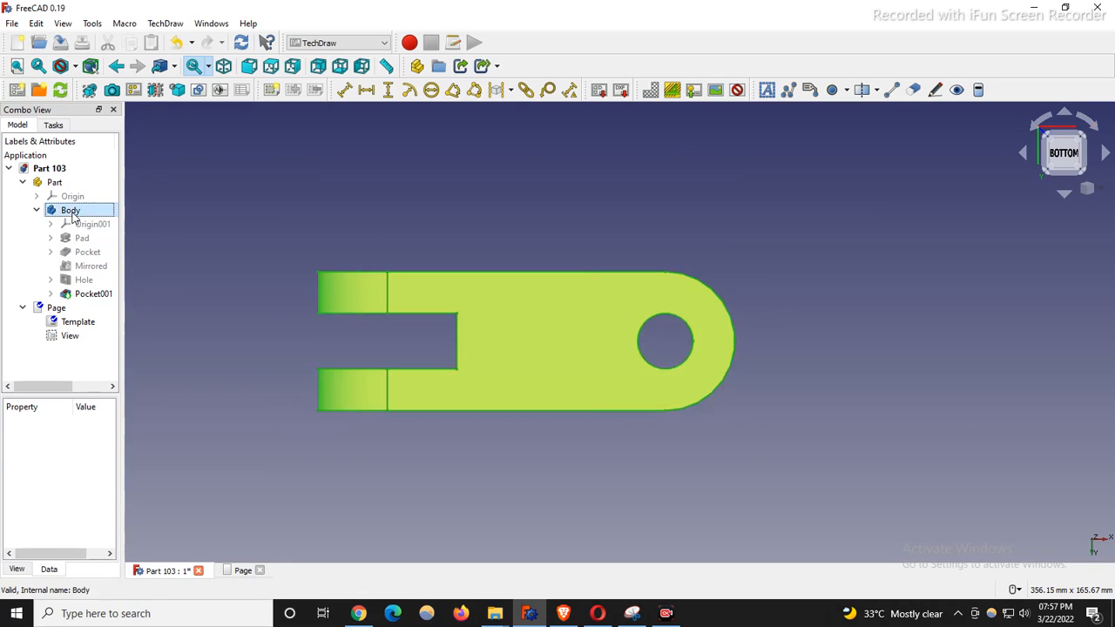
{"action": "left_click", "coordinate": [90, 94]}
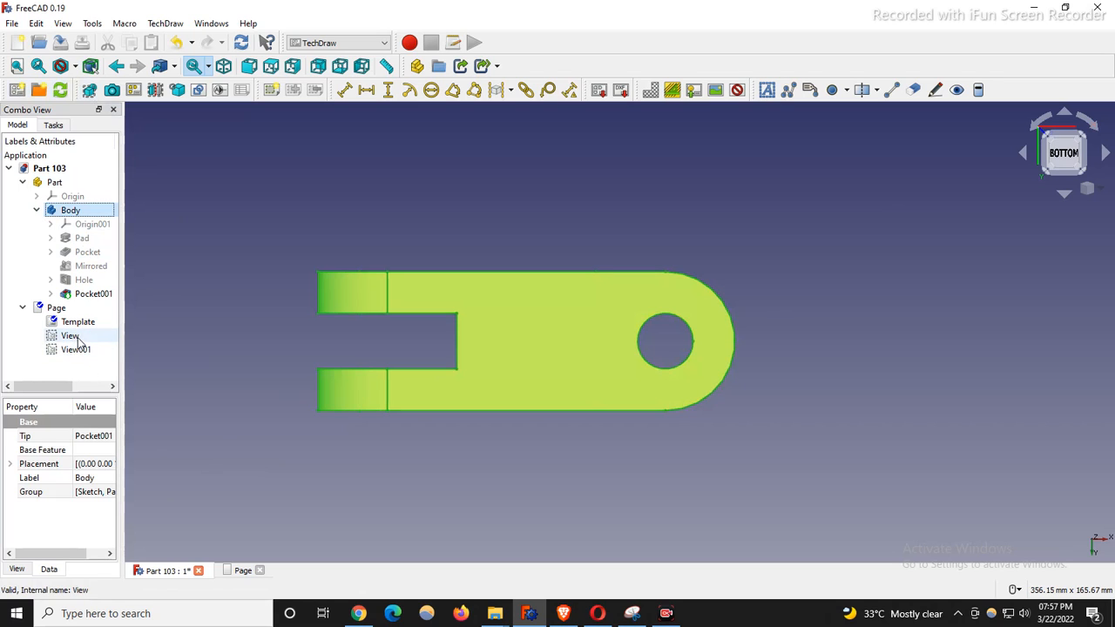
Place the second view on the drawing page directly below the top view, aligned with it
{"action": "left_click", "coordinate": [235, 572]}
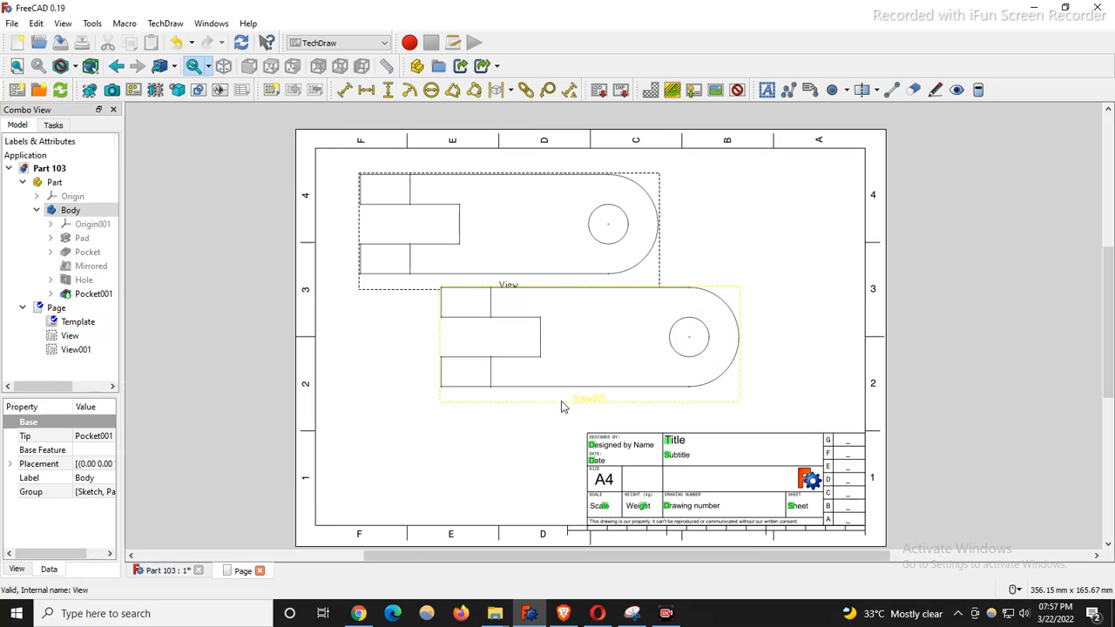
{"action": "left_click_drag", "start_coordinate": [562, 403], "coordinate": [481, 425]}
{"action": "left_click", "coordinate": [795, 406]}
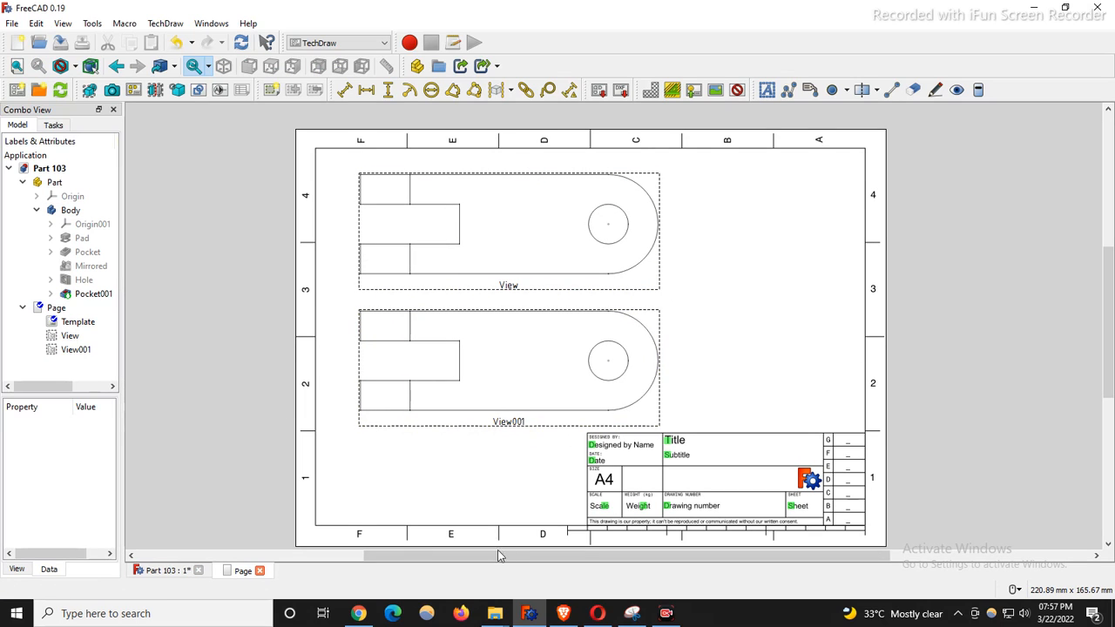
Check the reference drawing and orient the 3D model of Part 103 to its right side
{"action": "left_click", "coordinate": [626, 615]}
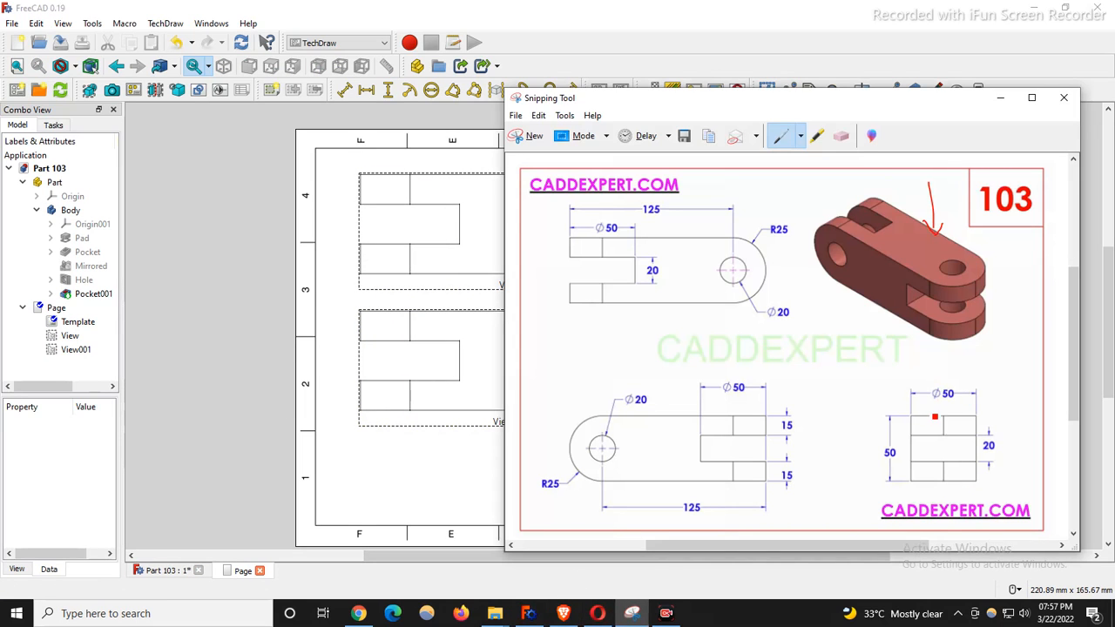
{"action": "left_click", "coordinate": [157, 572]}
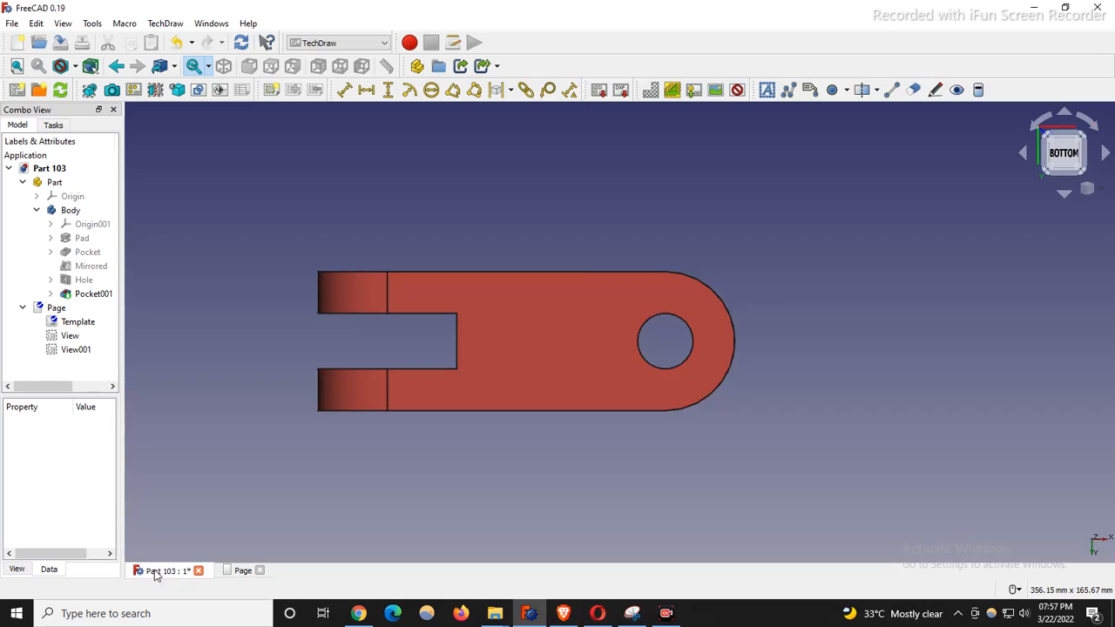
{"action": "left_click", "coordinate": [1025, 155]}
{"action": "left_click", "coordinate": [1025, 155]}
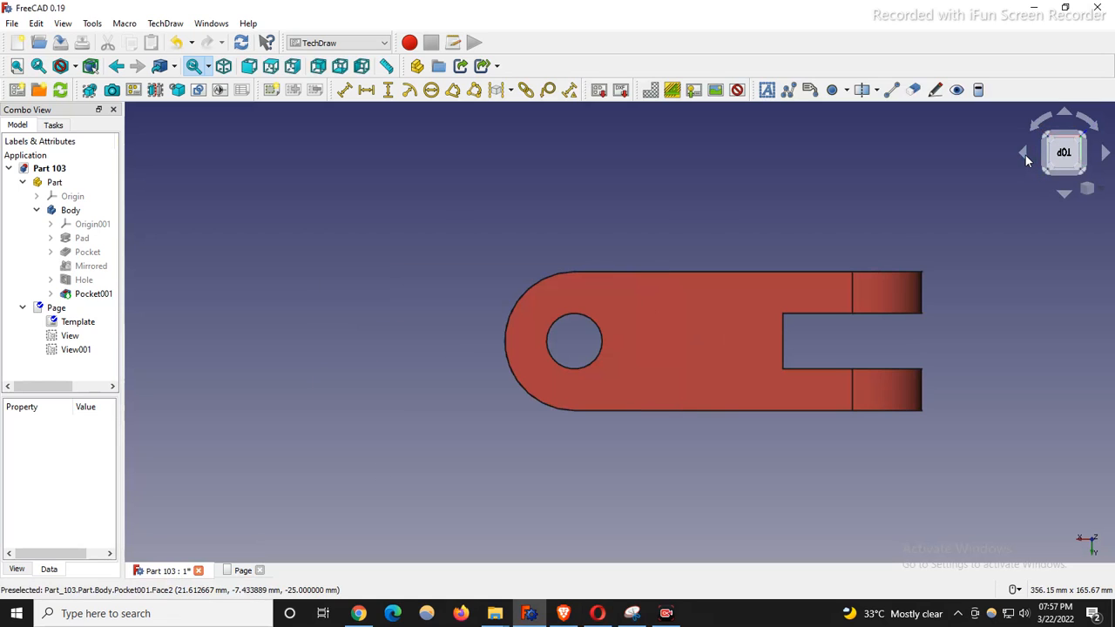
{"action": "left_click", "coordinate": [1107, 154]}
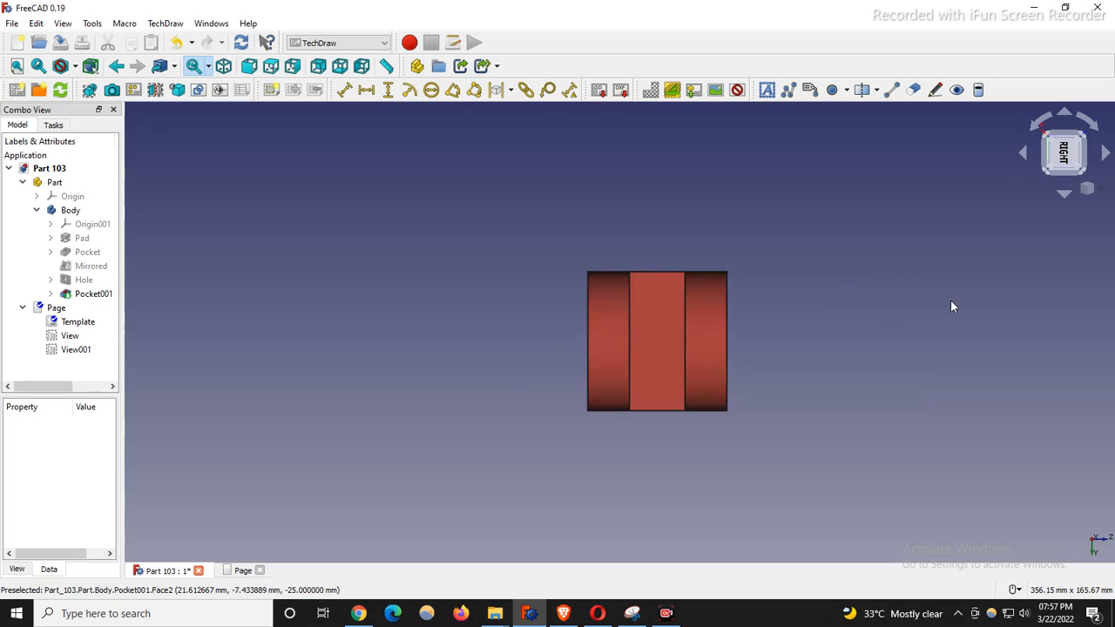
{"action": "key", "text": "0"}
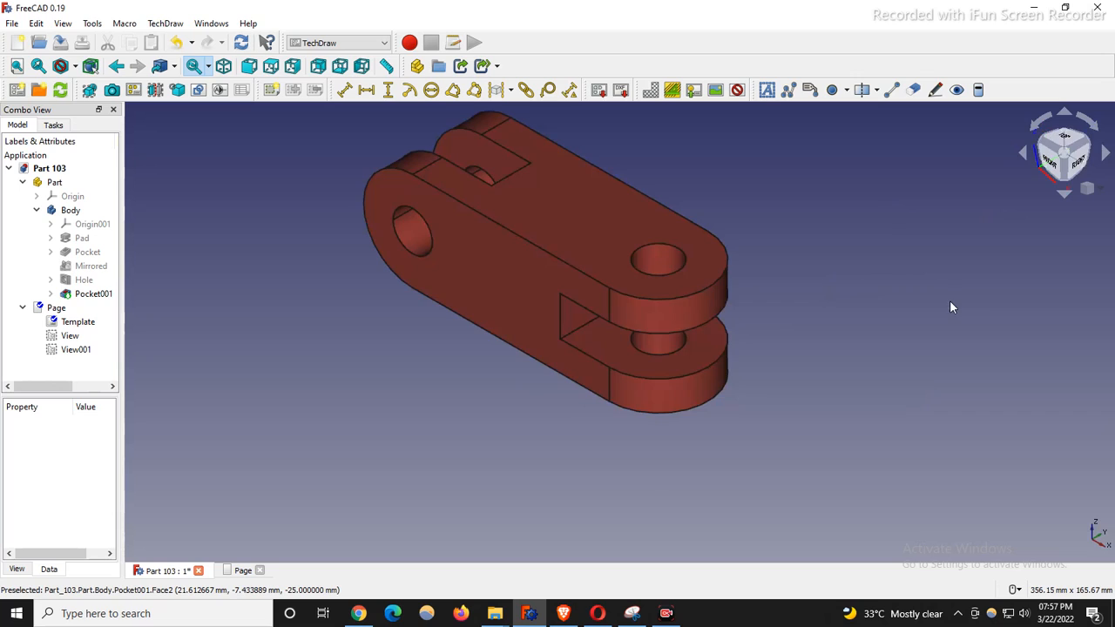
{"action": "left_click", "coordinate": [1080, 164]}
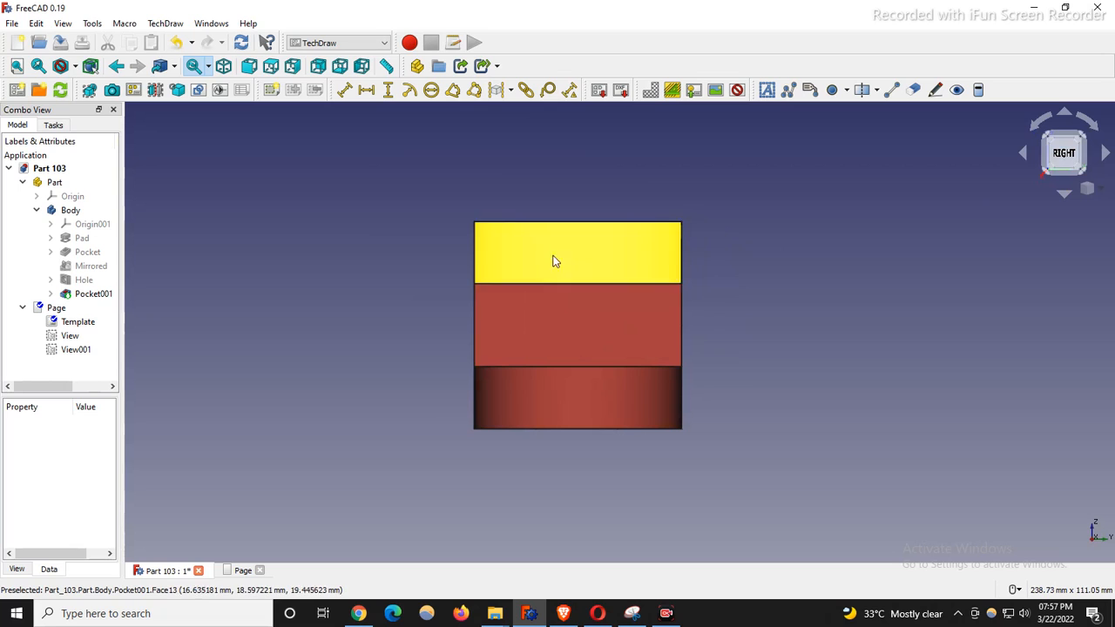
Insert a drawing view of the Body from the right side and place it beside the lower view, above the title block
{"action": "left_click", "coordinate": [69, 210]}
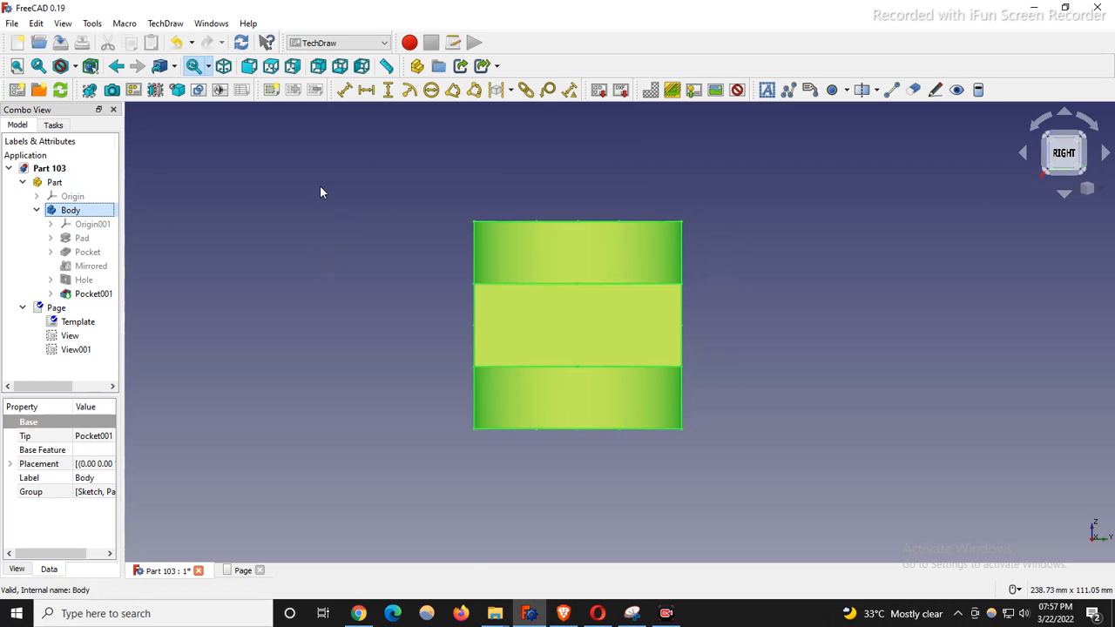
{"action": "left_click", "coordinate": [90, 89]}
{"action": "left_click", "coordinate": [243, 571]}
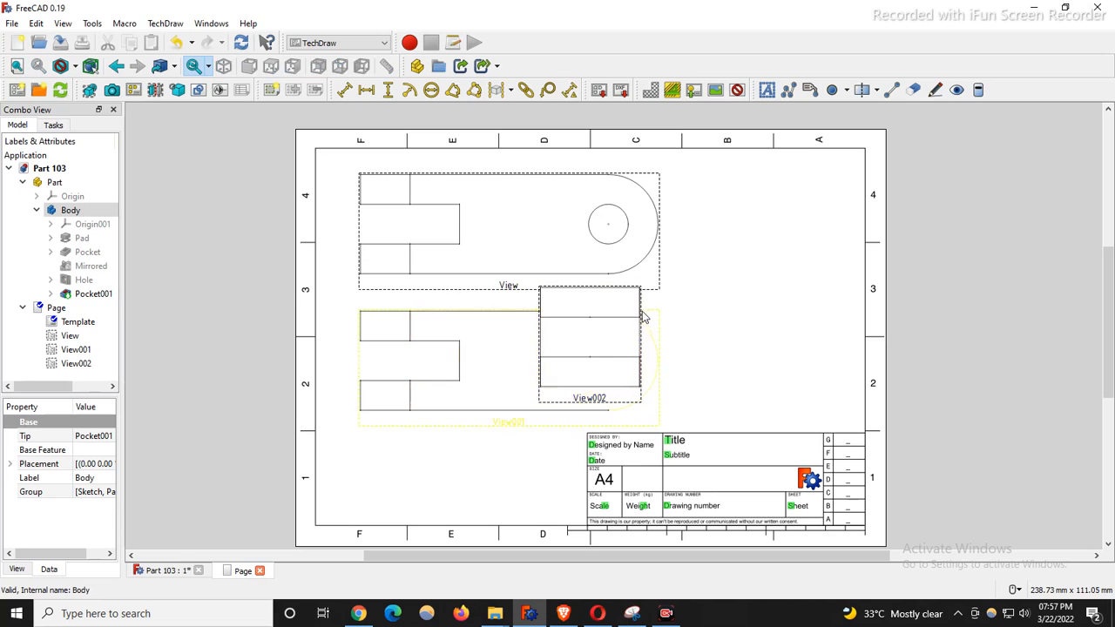
{"action": "left_click_drag", "start_coordinate": [551, 410], "coordinate": [739, 428]}
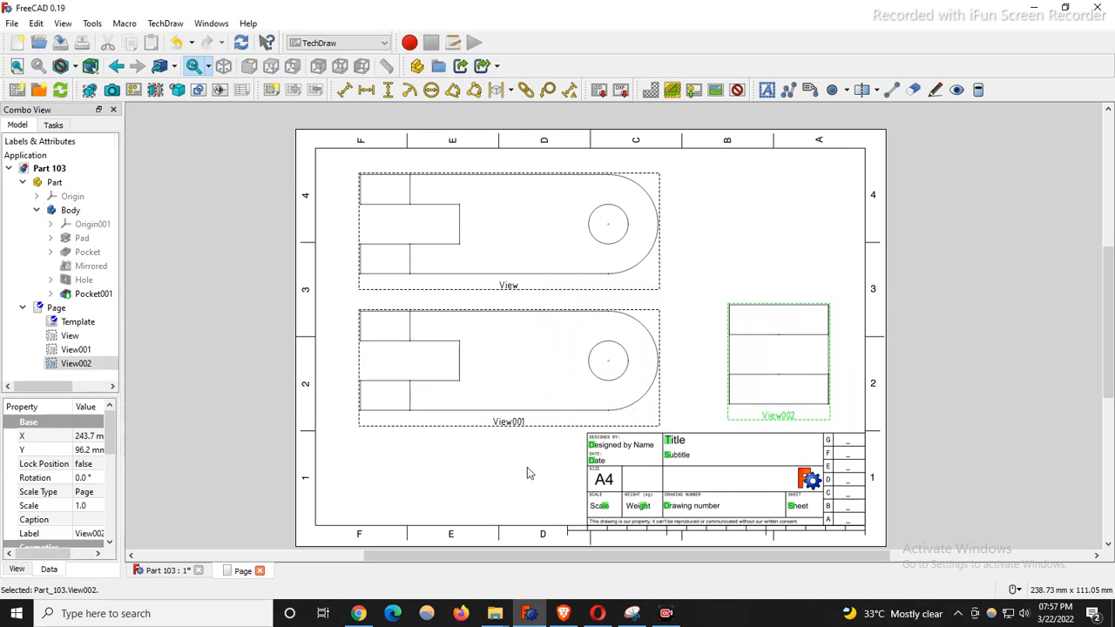
{"action": "left_click", "coordinate": [224, 509]}
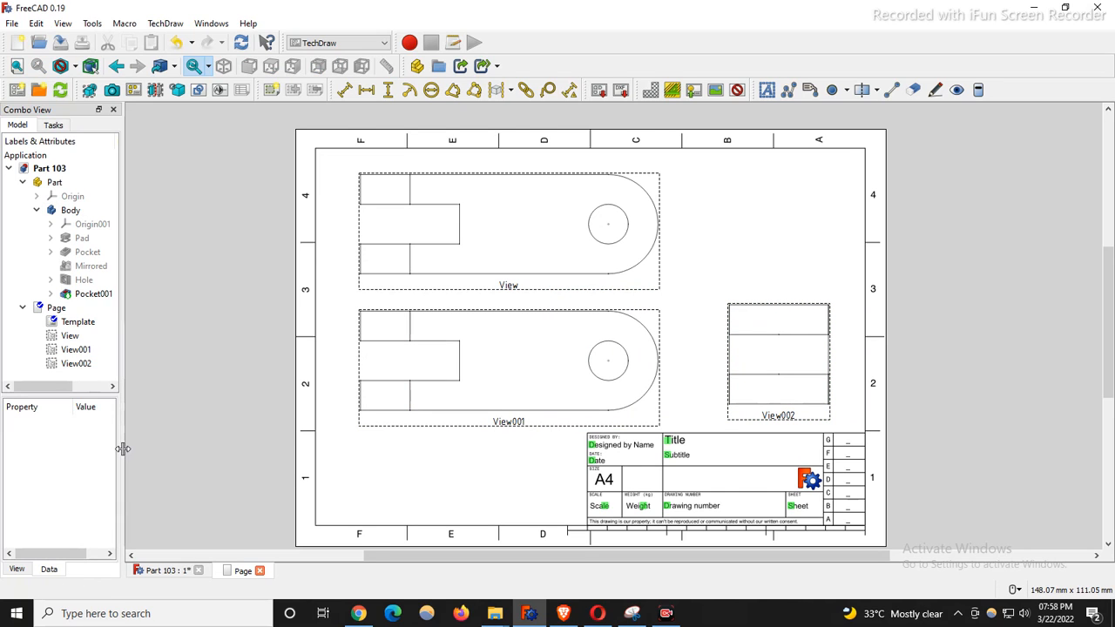
Enlarge the property area and set the scale of the upper drawing view to 0.7
{"action": "mouse_move", "coordinate": [124, 449]}
{"action": "left_mouse_down"}
{"action": "mouse_move", "coordinate": [264, 450]}
{"action": "mouse_move", "coordinate": [214, 445]}
{"action": "left_mouse_up"}
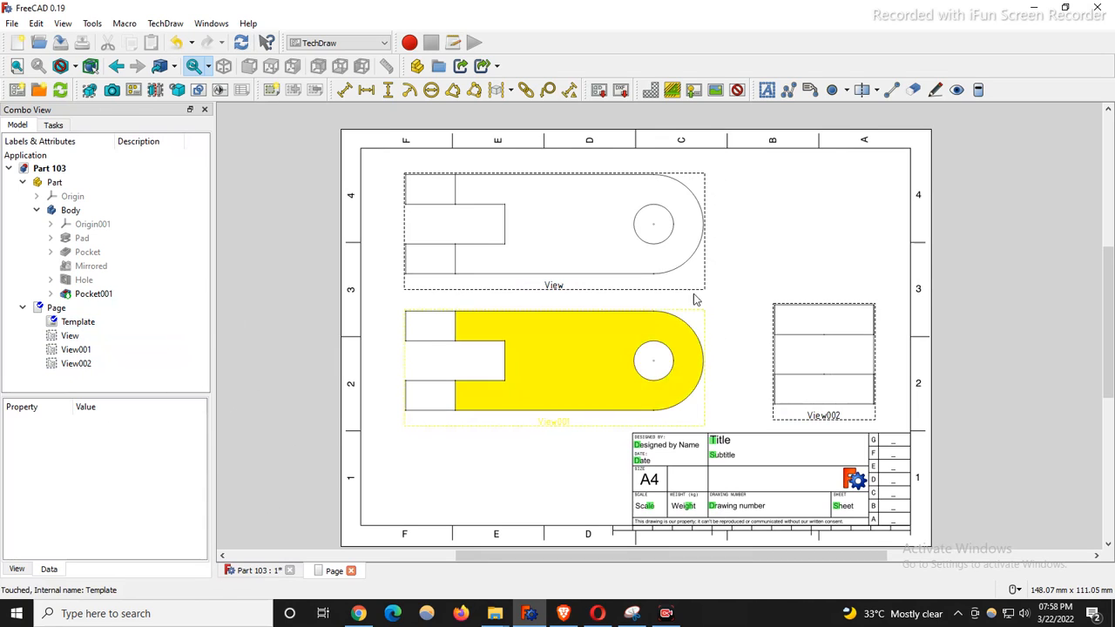
{"action": "left_click", "coordinate": [495, 294]}
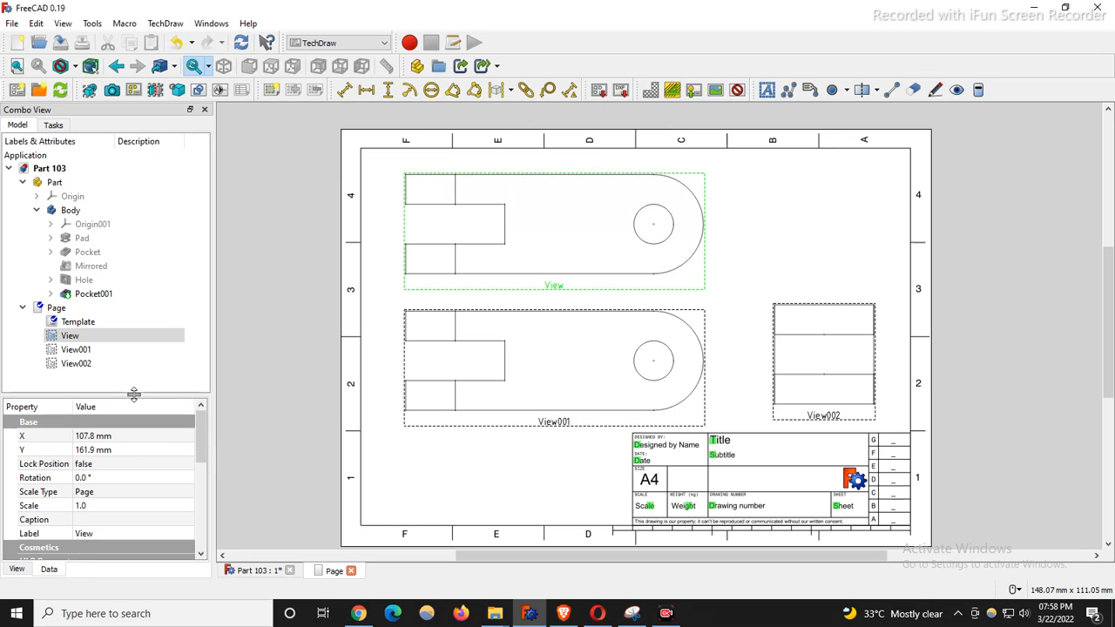
{"action": "left_click_drag", "start_coordinate": [134, 393], "coordinate": [143, 301]}
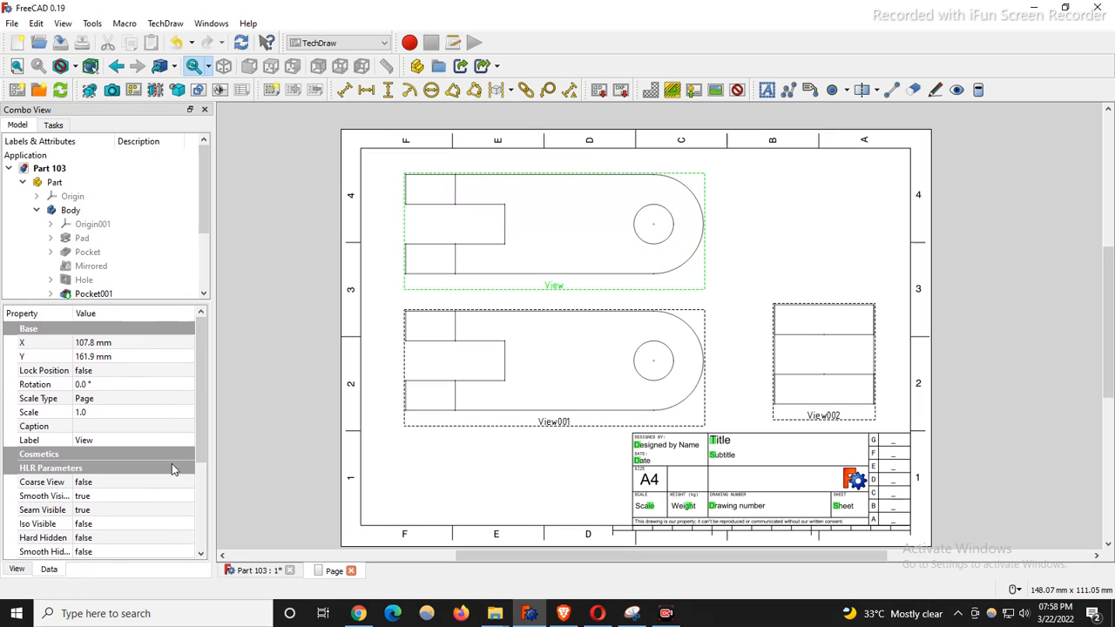
{"action": "left_click", "coordinate": [94, 413]}
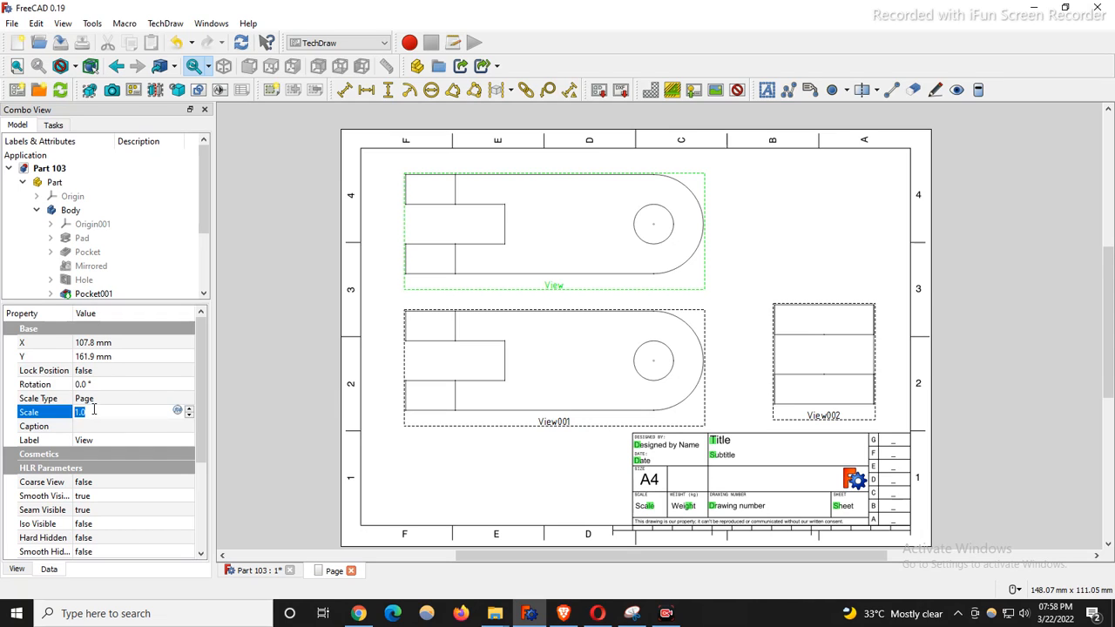
{"action": "type", "text": "0.7"}
{"action": "key", "text": "Return"}
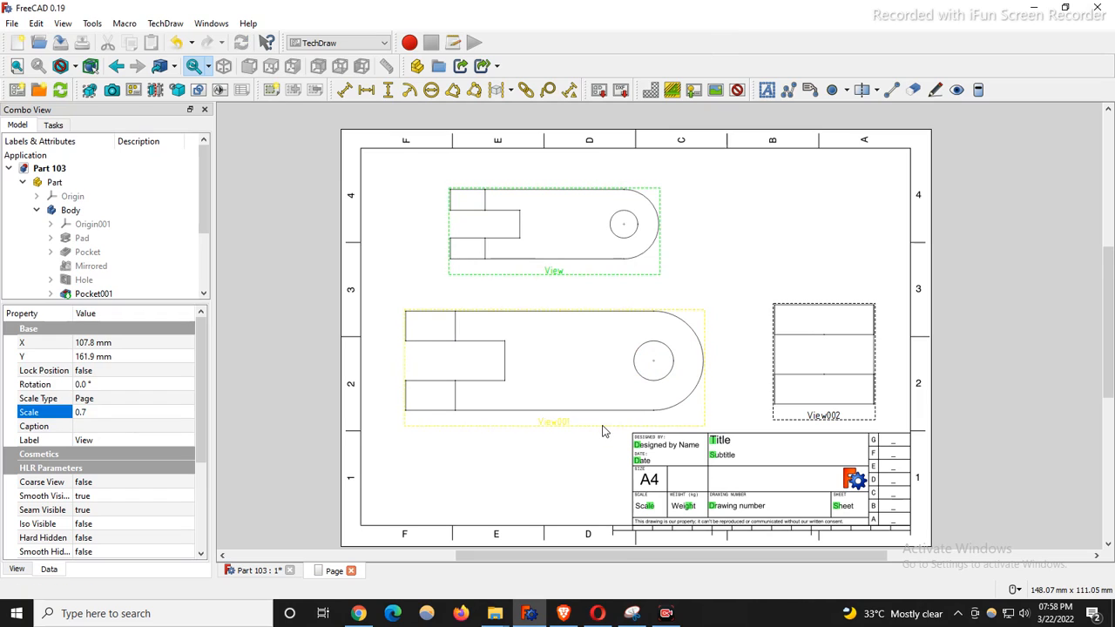
Set the scale of the lower view, View001, to 0.7 and refresh the document
{"action": "left_click", "coordinate": [562, 424]}
{"action": "left_click", "coordinate": [118, 415]}
{"action": "type", "text": "0.7"}
{"action": "key", "text": "Return"}
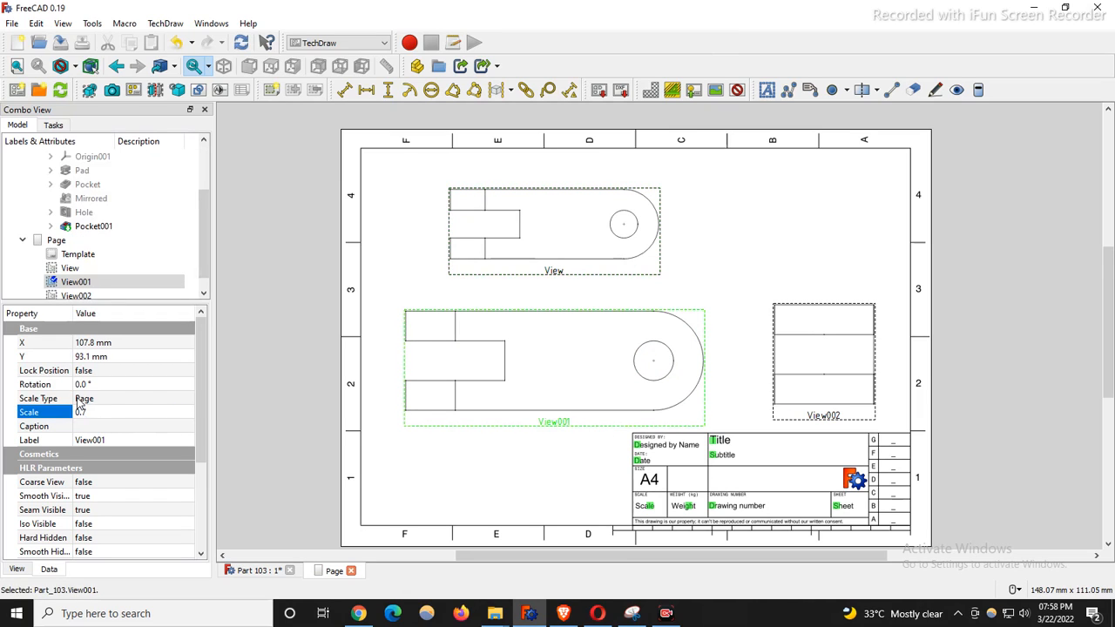
{"action": "left_click", "coordinate": [486, 489]}
{"action": "left_click", "coordinate": [454, 429]}
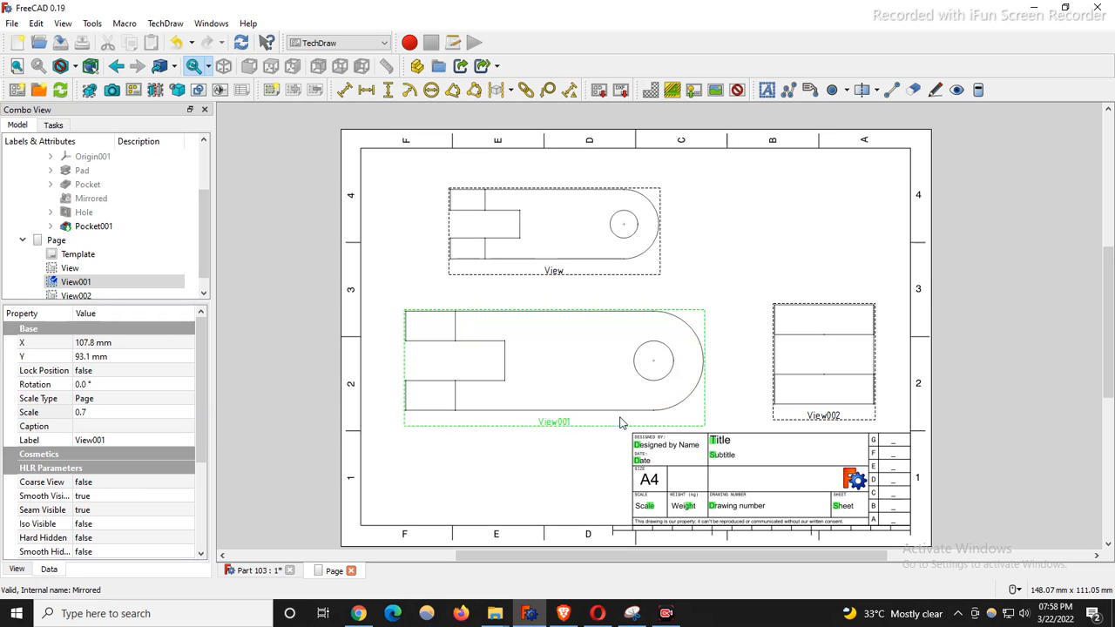
{"action": "left_click", "coordinate": [35, 24]}
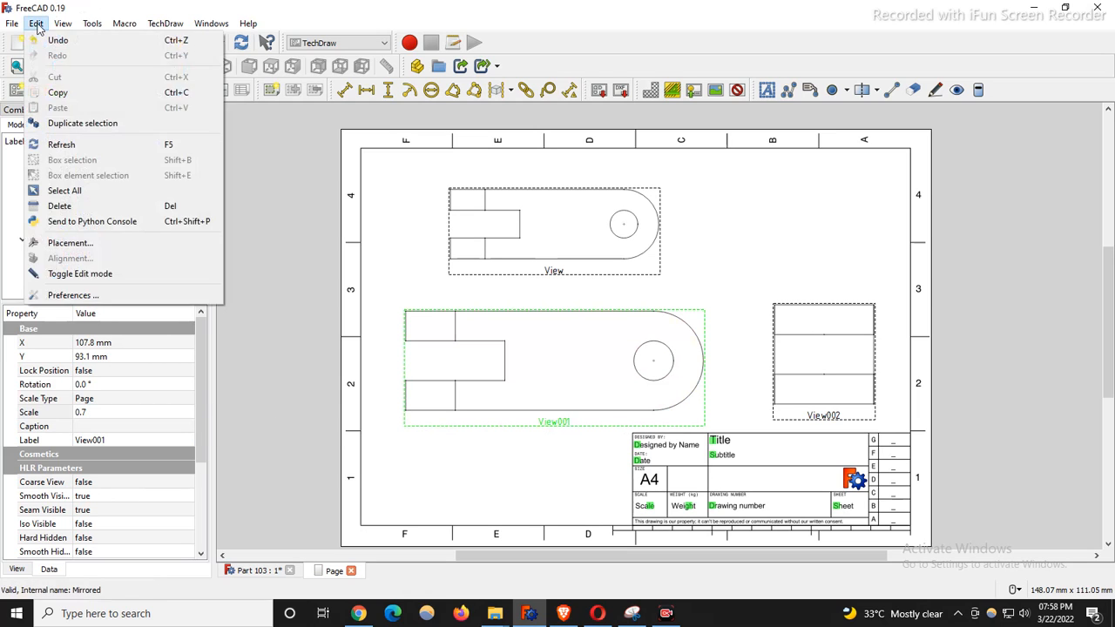
{"action": "left_click", "coordinate": [61, 145]}
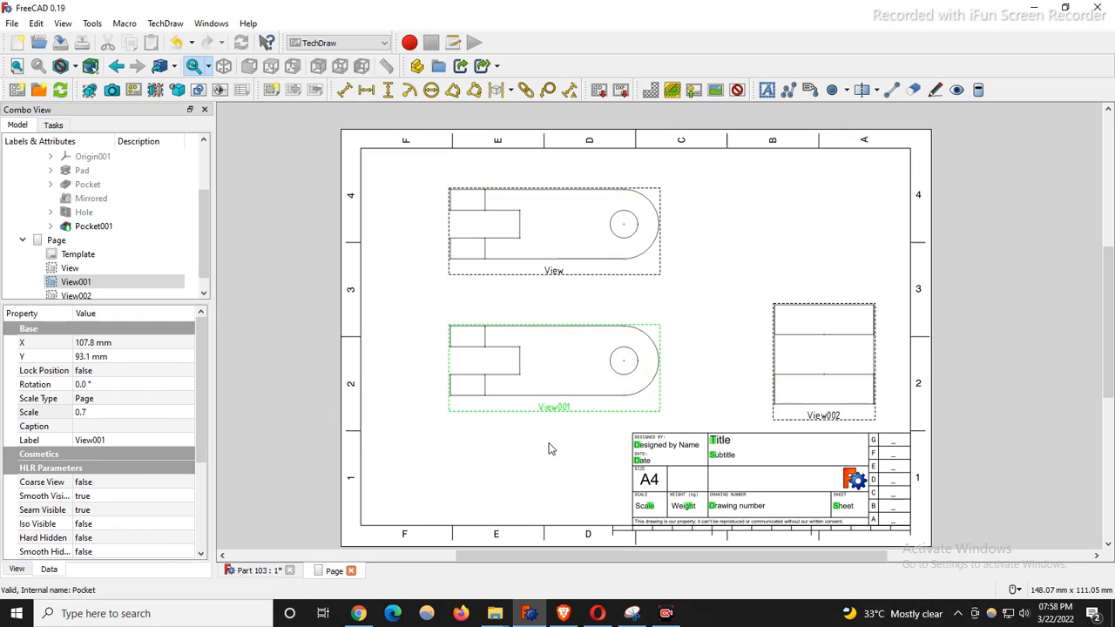
Set the scale of the side view, View002, to 0.7 and refresh the document
{"action": "left_click", "coordinate": [37, 25]}
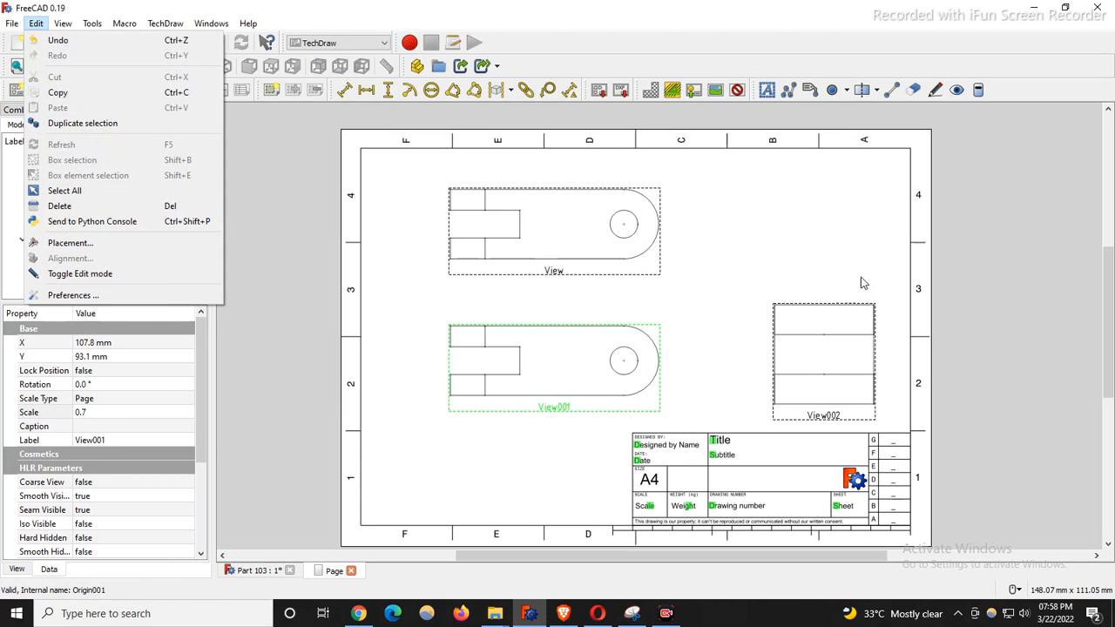
{"action": "left_click", "coordinate": [779, 451]}
{"action": "left_click", "coordinate": [819, 375]}
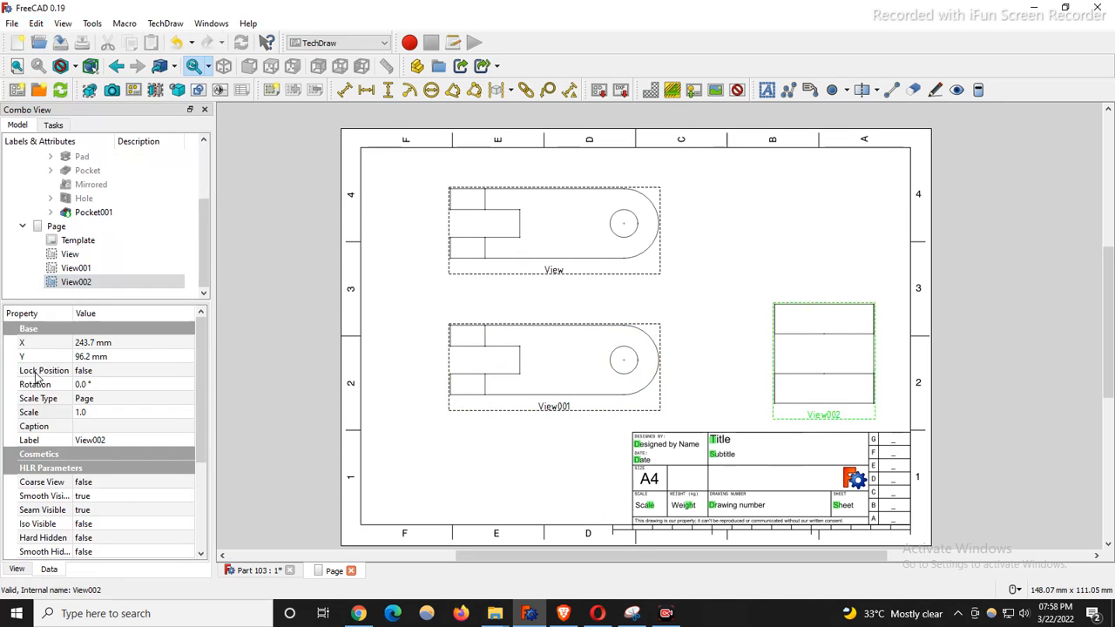
{"action": "left_click", "coordinate": [115, 413]}
{"action": "type", "text": "0.7"}
{"action": "key", "text": "Return"}
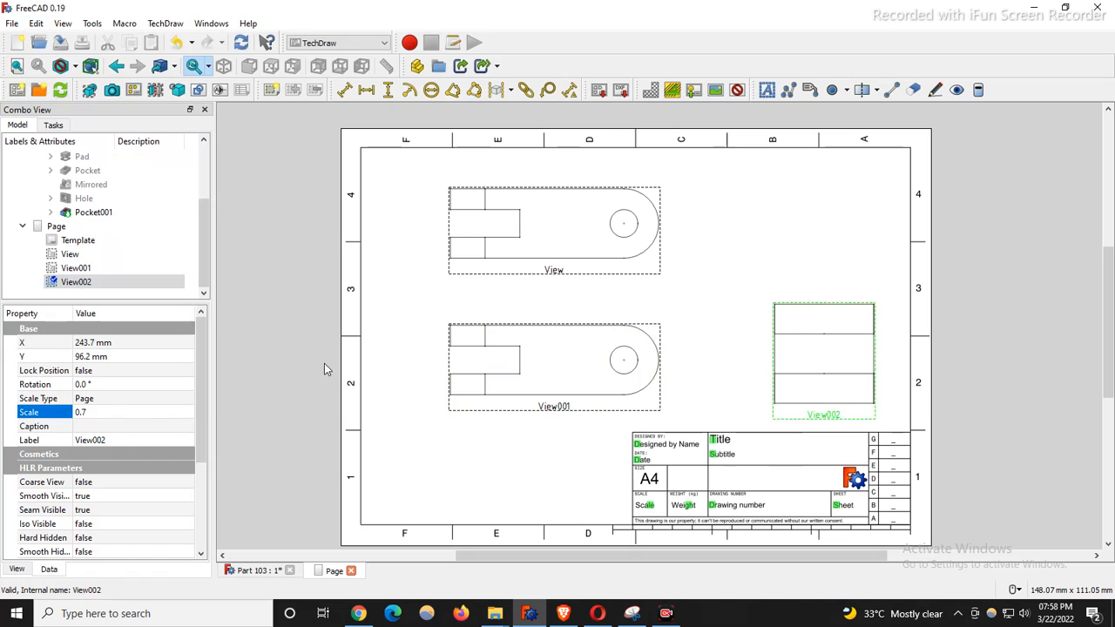
{"action": "left_click", "coordinate": [726, 393]}
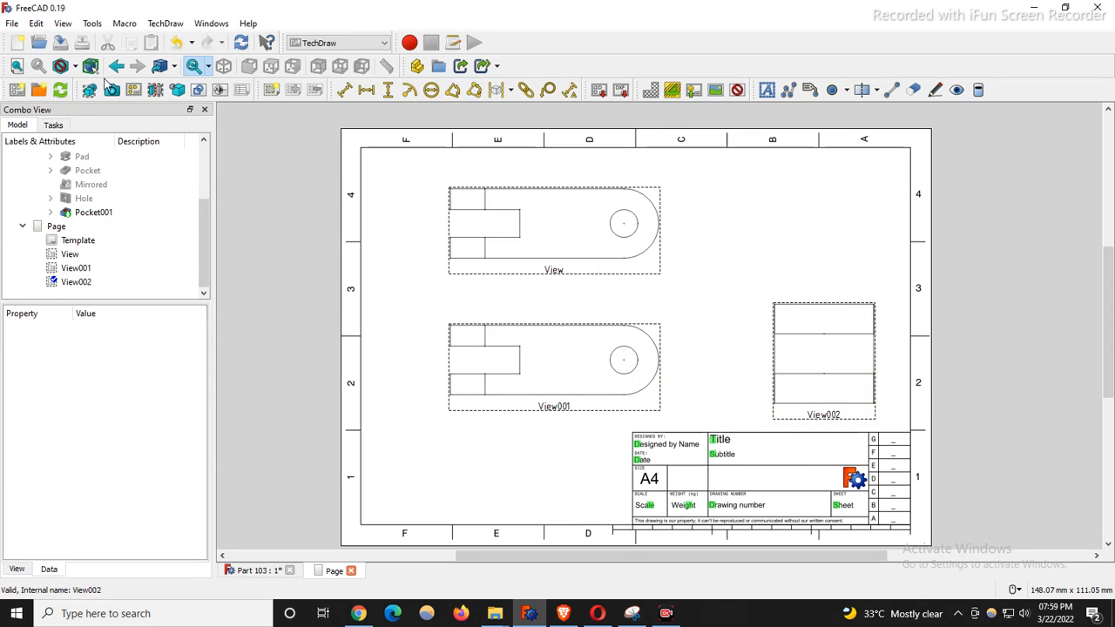
{"action": "left_click", "coordinate": [36, 24]}
{"action": "left_click", "coordinate": [61, 145]}
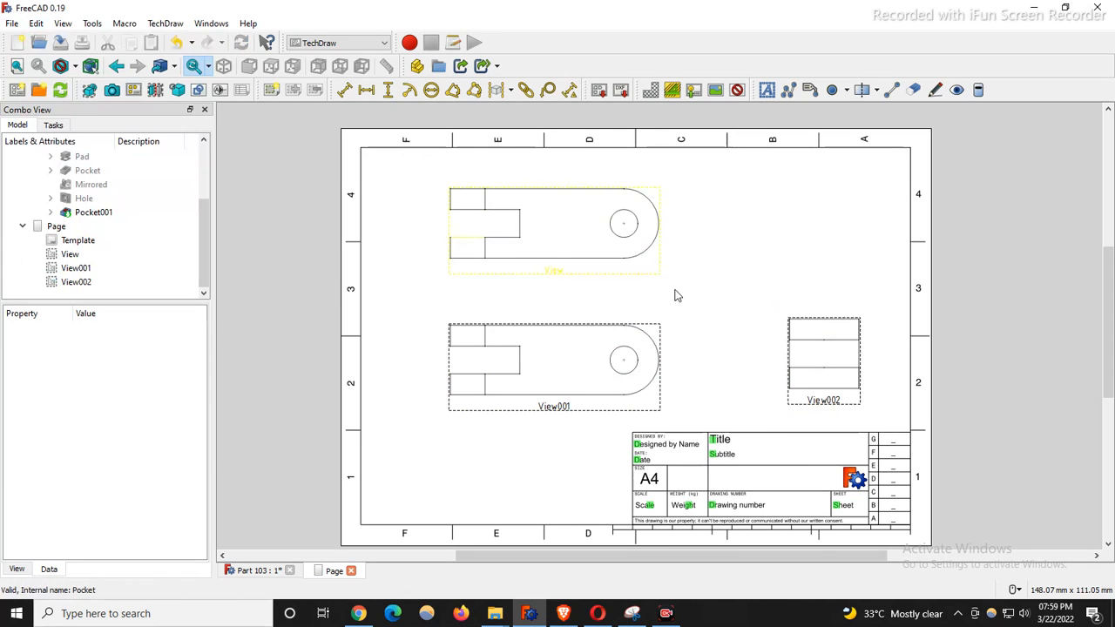
Move the upper and lower views toward the left edge of the sheet, keeping them vertically aligned
{"action": "scroll", "coordinate": [822, 242], "scroll_direction": "up", "scroll_amount": 1}
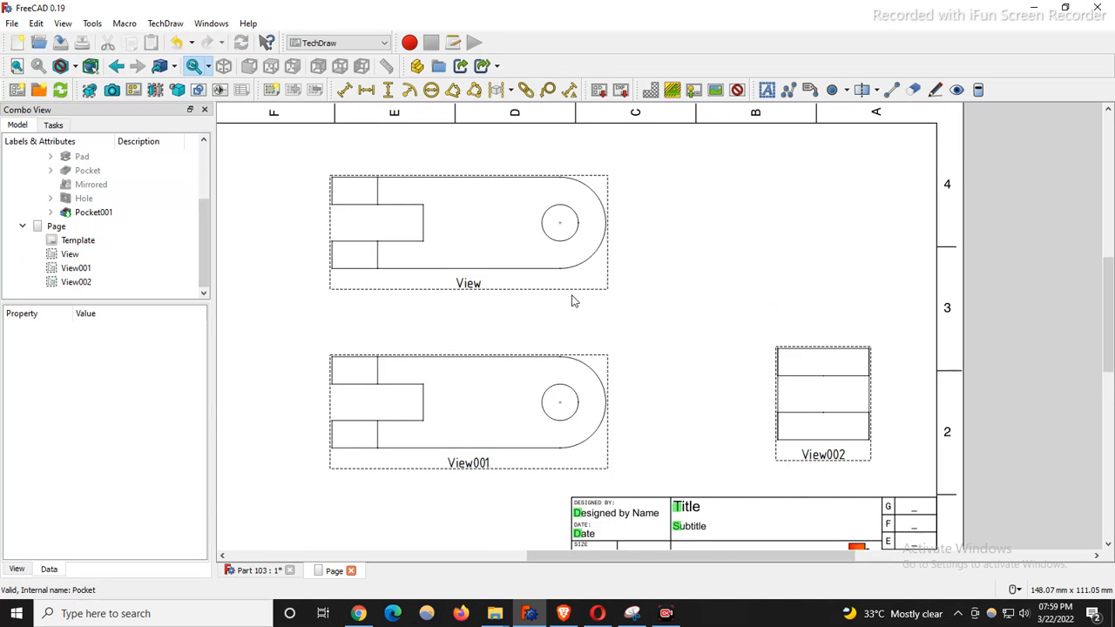
{"action": "middle_click_drag", "start_coordinate": [576, 293], "coordinate": [610, 285]}
{"action": "left_click_drag", "start_coordinate": [388, 289], "coordinate": [317, 274]}
{"action": "left_click_drag", "start_coordinate": [386, 468], "coordinate": [319, 469]}
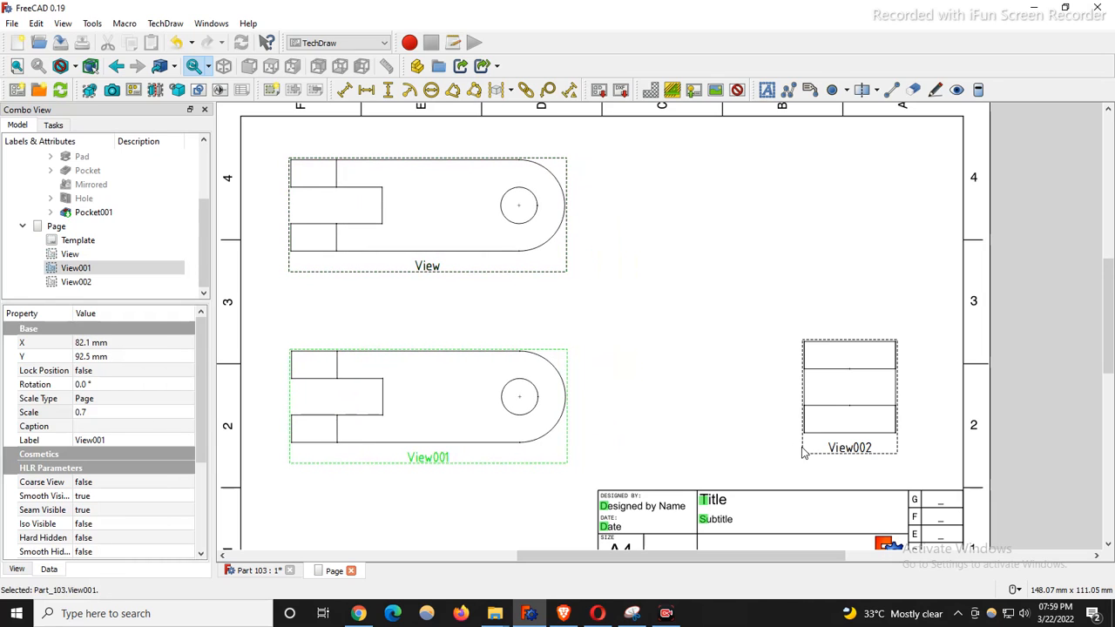
Move the side view closer to the lower view, roughly level with it and just above the title block
{"action": "left_click_drag", "start_coordinate": [804, 453], "coordinate": [683, 467]}
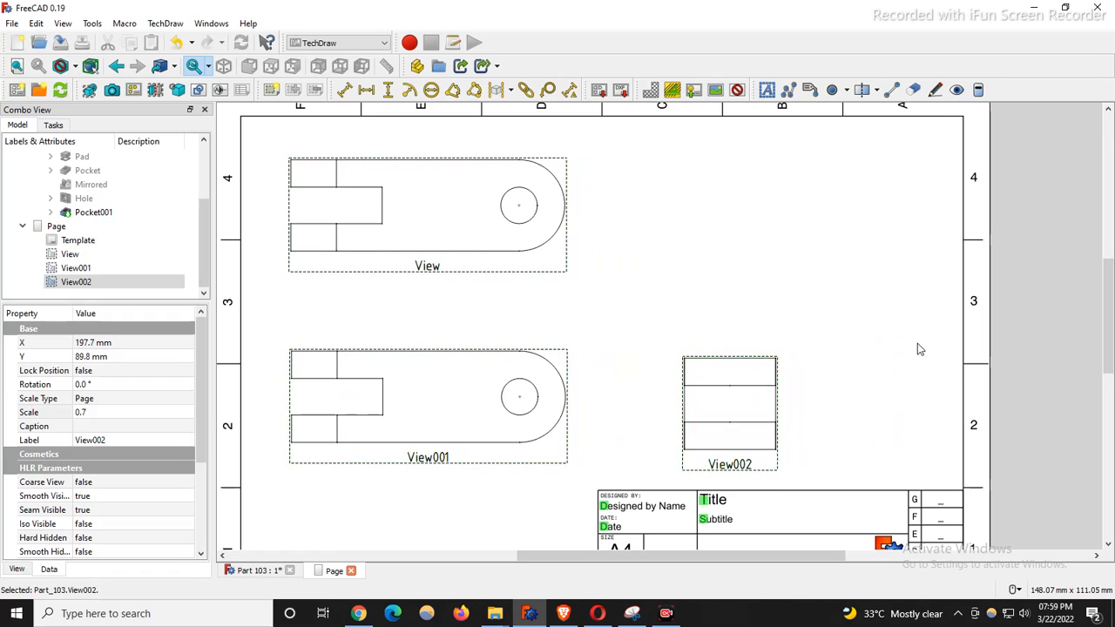
{"action": "left_click", "coordinate": [956, 366]}
{"action": "scroll", "coordinate": [878, 348], "scroll_direction": "down", "scroll_amount": 1}
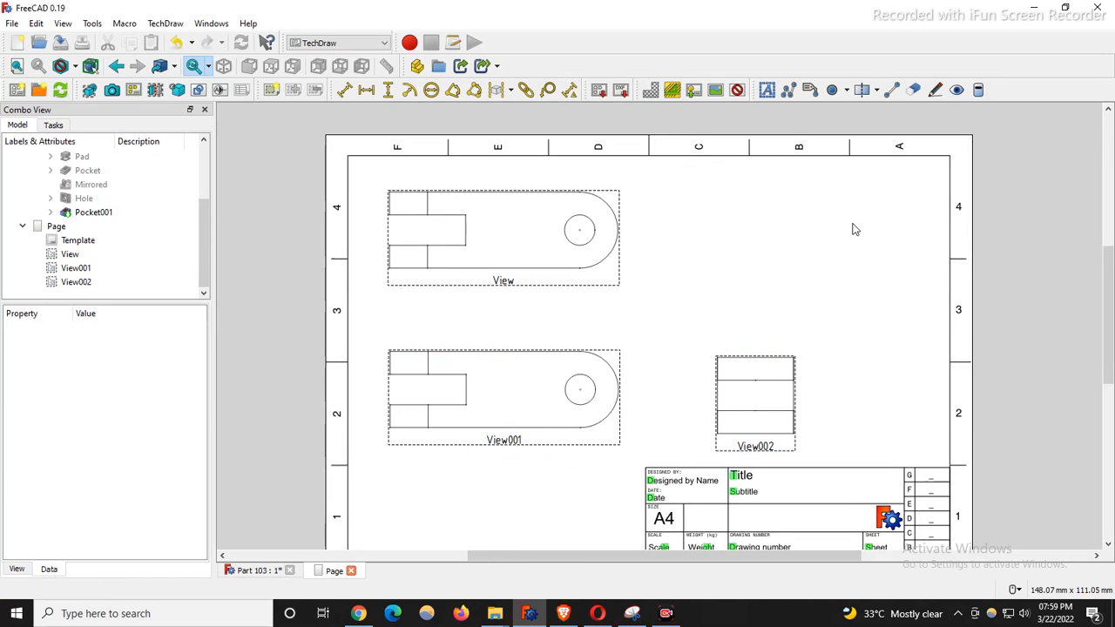
Orient the 3D model isometrically and insert a drawing view of the Body from that direction on the page
{"action": "left_click", "coordinate": [632, 614]}
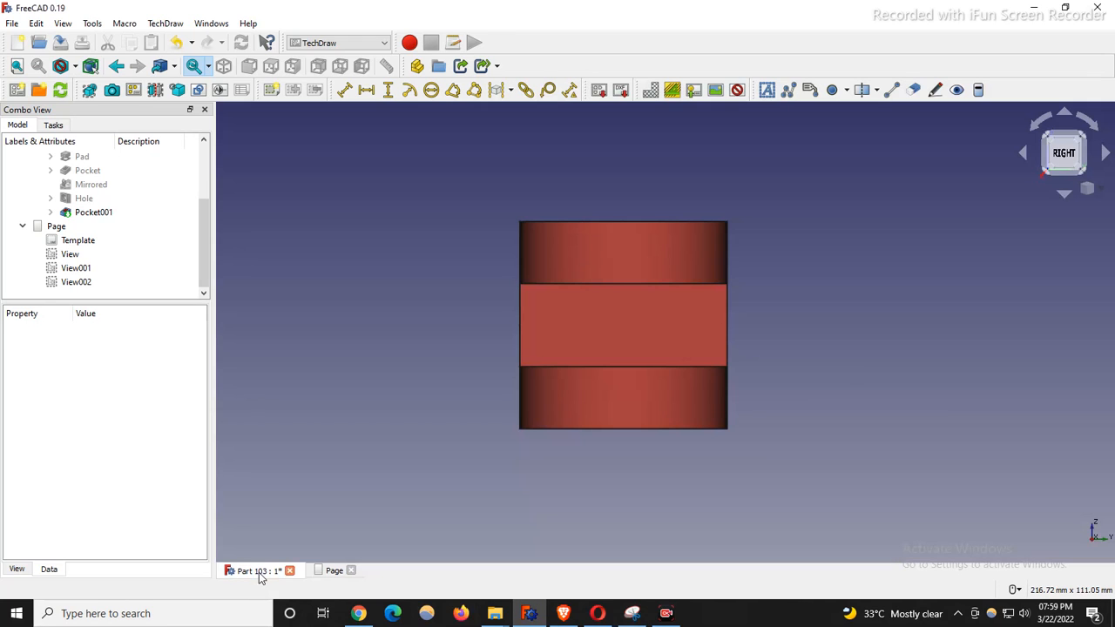
{"action": "left_click", "coordinate": [263, 573]}
{"action": "key", "text": "0"}
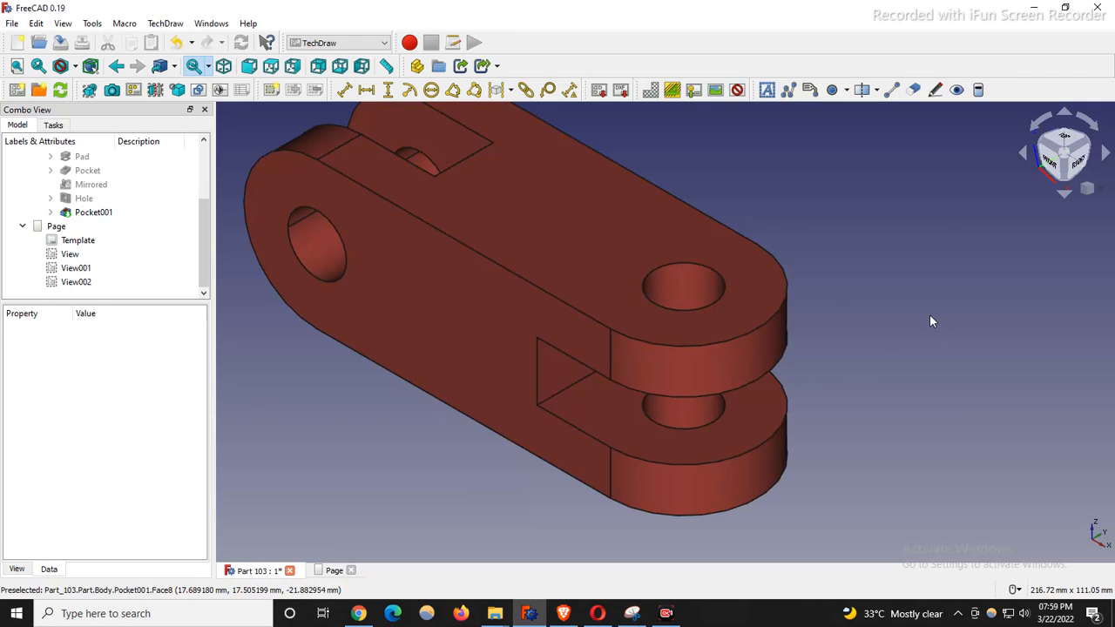
{"action": "scroll", "coordinate": [929, 318], "scroll_direction": "down", "scroll_amount": 3}
{"action": "scroll", "coordinate": [105, 244], "scroll_direction": "up", "scroll_amount": 3}
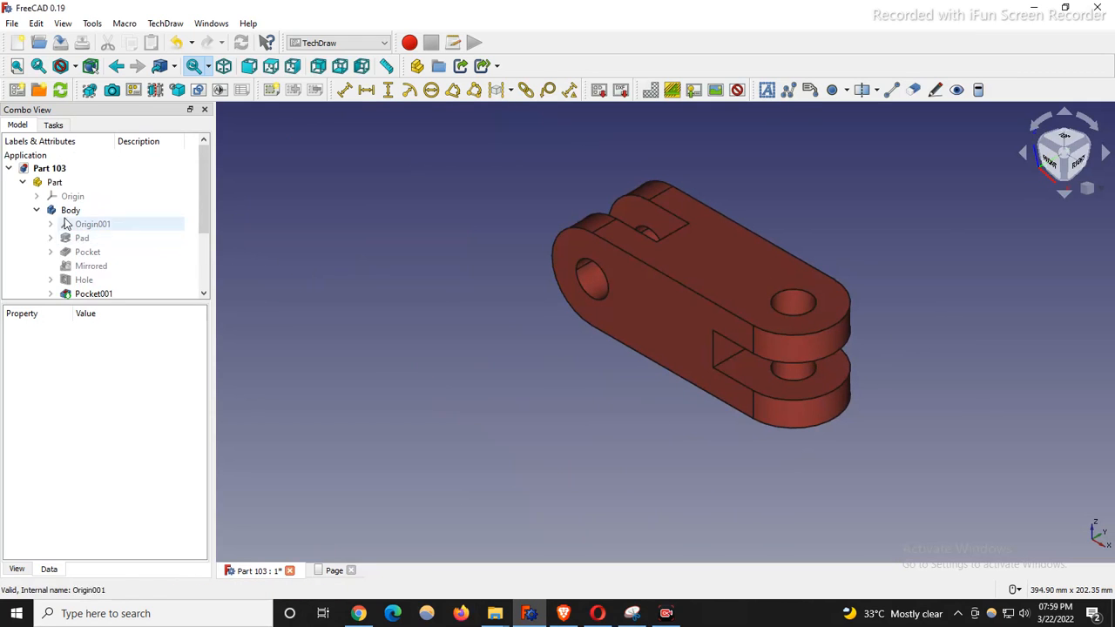
{"action": "left_click", "coordinate": [70, 210]}
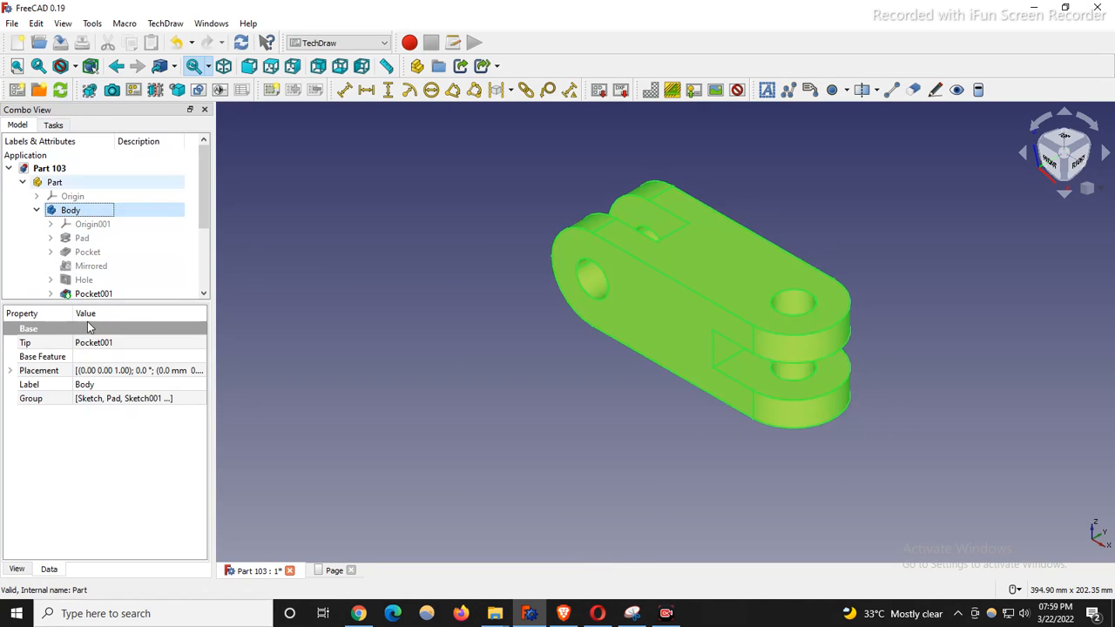
{"action": "left_click", "coordinate": [333, 571]}
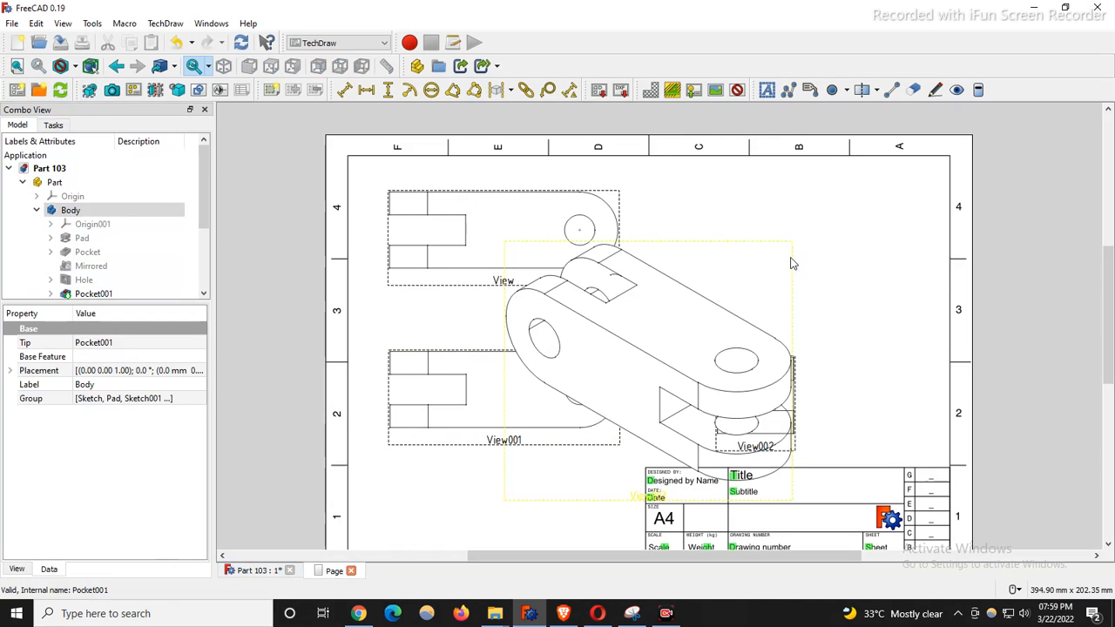
Set the scale of the isometric view, View003, to 0.6 and move it into the upper-right corner of the sheet
{"action": "left_click_drag", "start_coordinate": [790, 267], "coordinate": [926, 190]}
{"action": "left_click", "coordinate": [102, 413]}
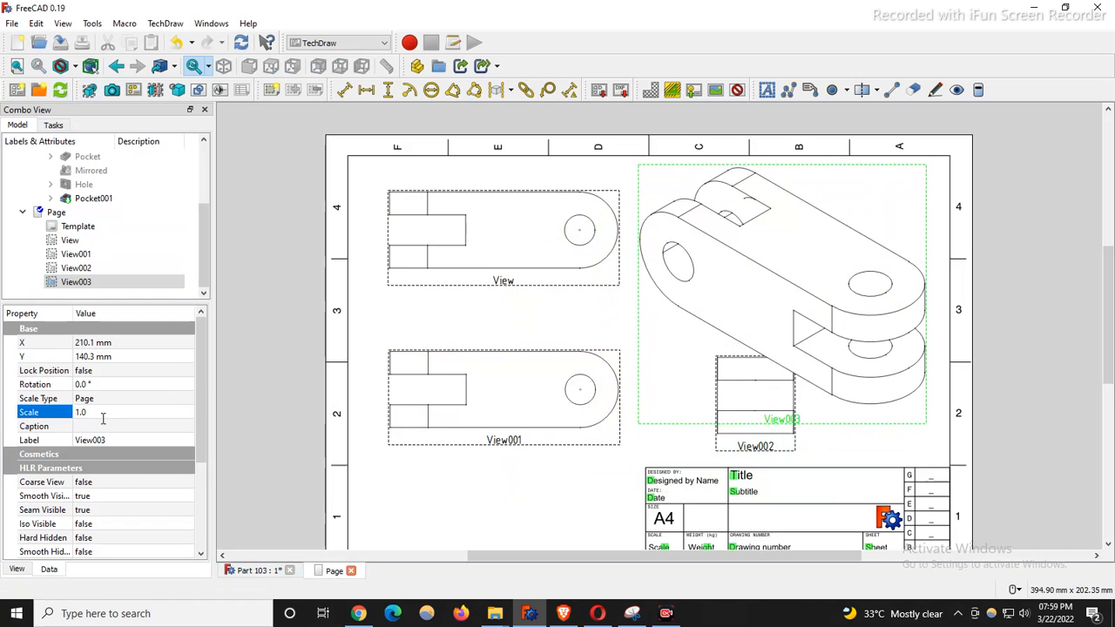
{"action": "type", "text": "0.6"}
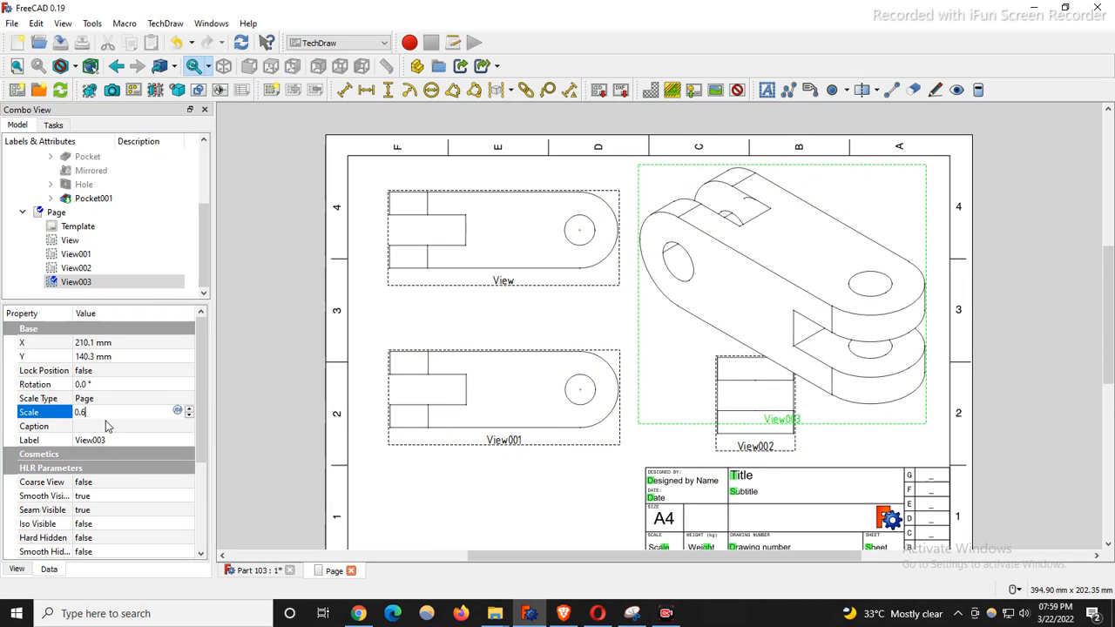
{"action": "key", "text": "Return"}
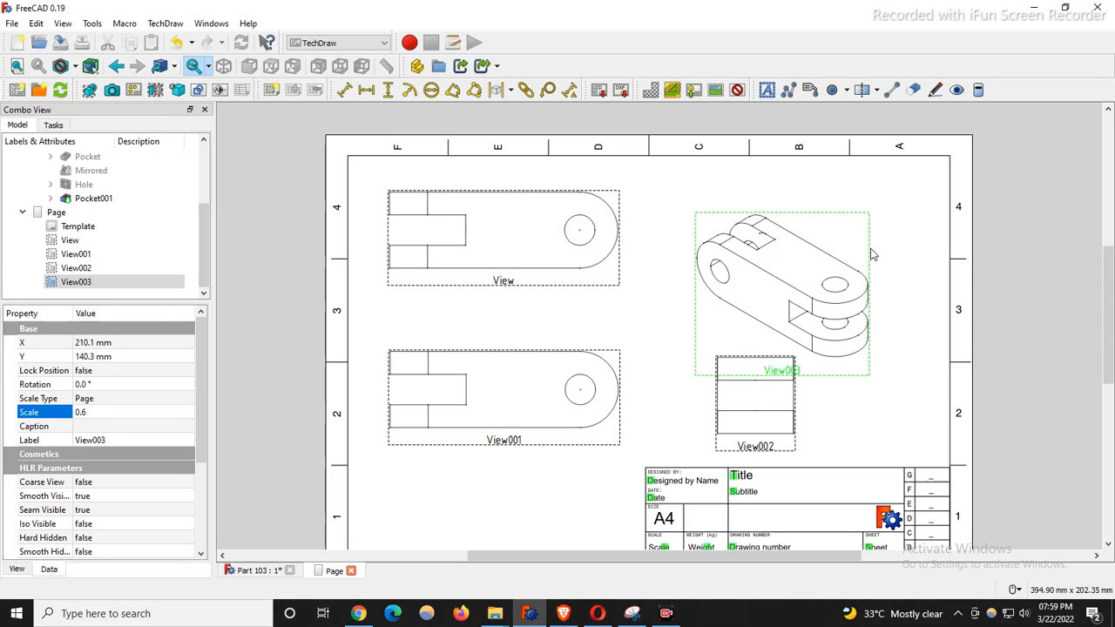
{"action": "left_click_drag", "start_coordinate": [871, 256], "coordinate": [937, 215]}
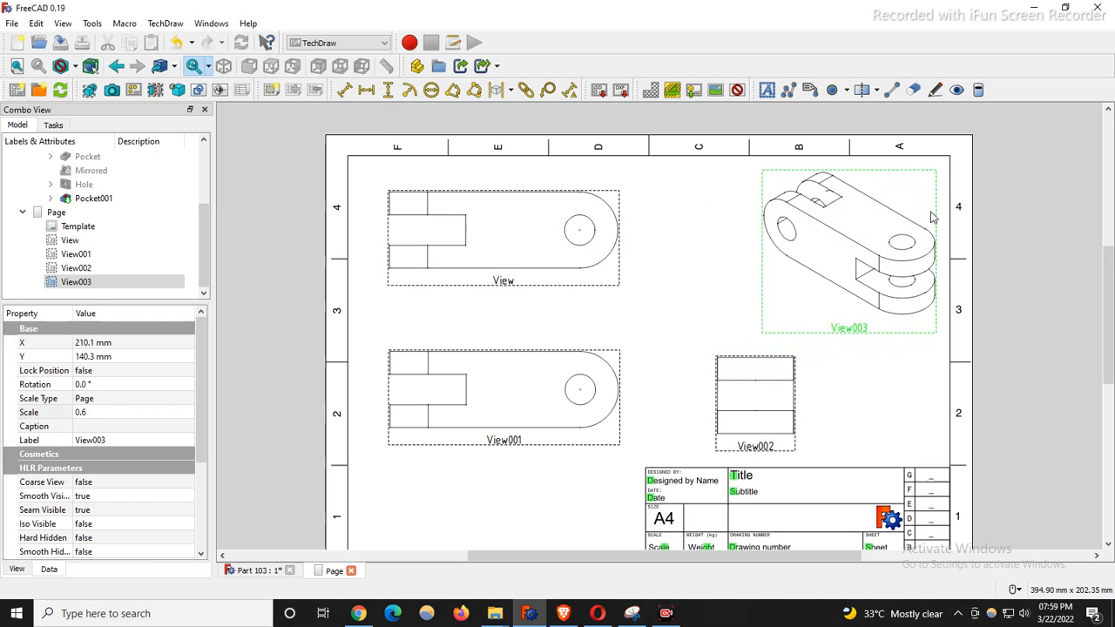
{"action": "left_click", "coordinate": [850, 414]}
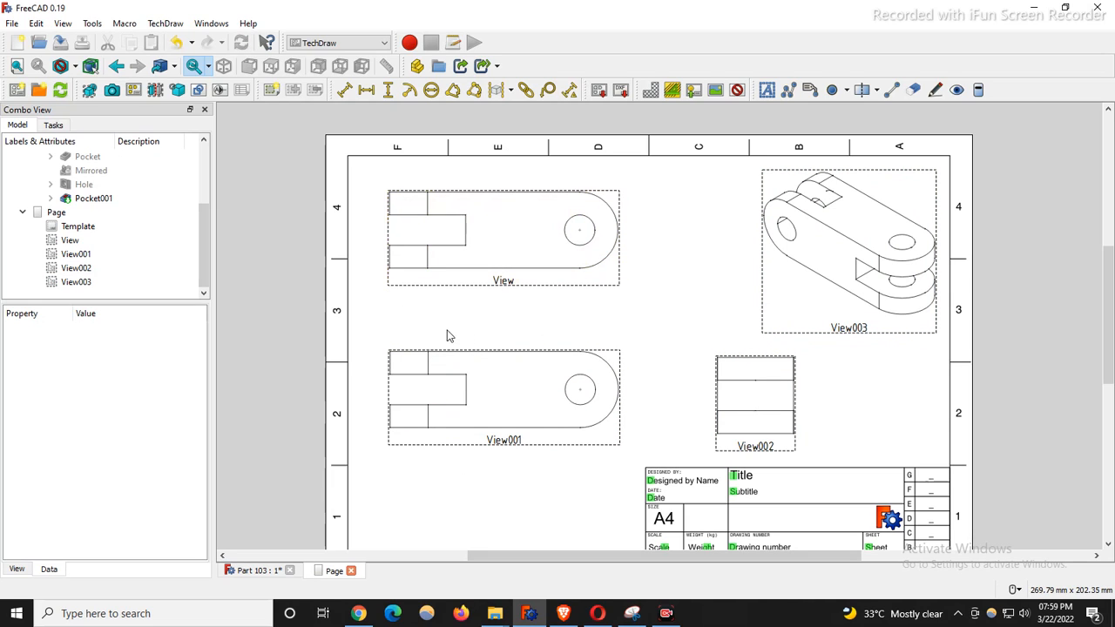
Toggle the view frames off, on and off again to preview the four views on the clean sheet
{"action": "right_click", "coordinate": [524, 286]}
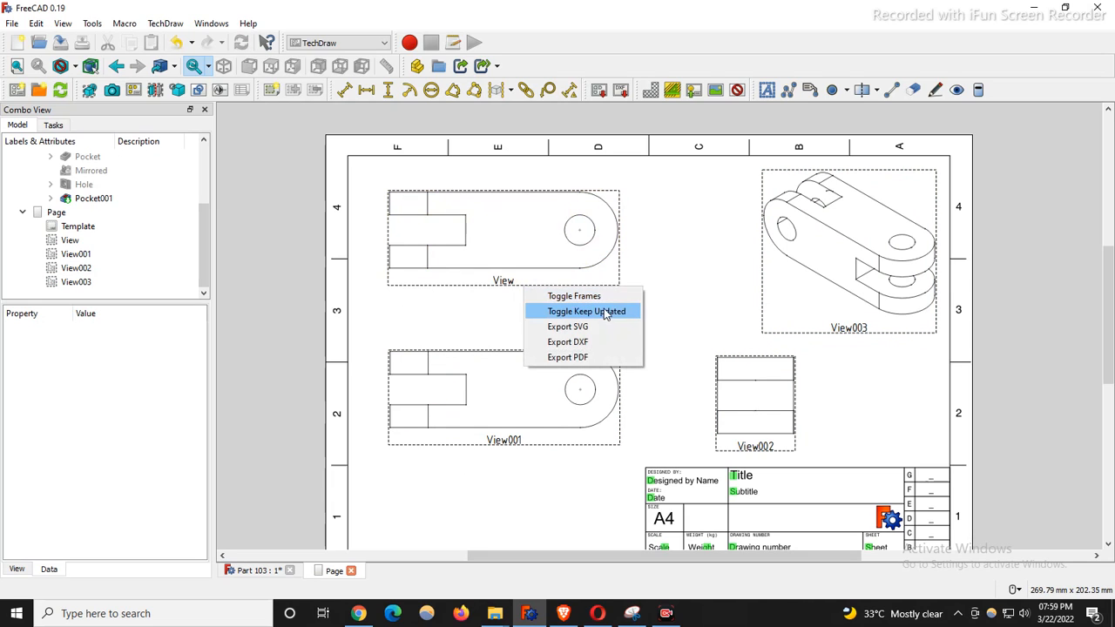
{"action": "left_click", "coordinate": [562, 297]}
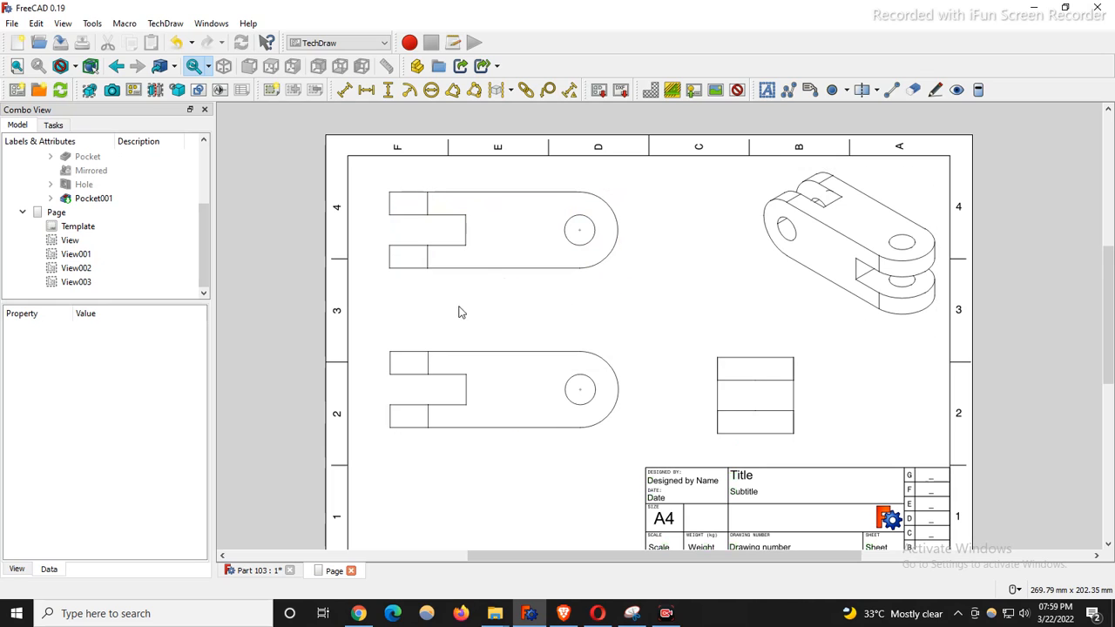
{"action": "right_click", "coordinate": [536, 272]}
{"action": "left_click", "coordinate": [598, 282]}
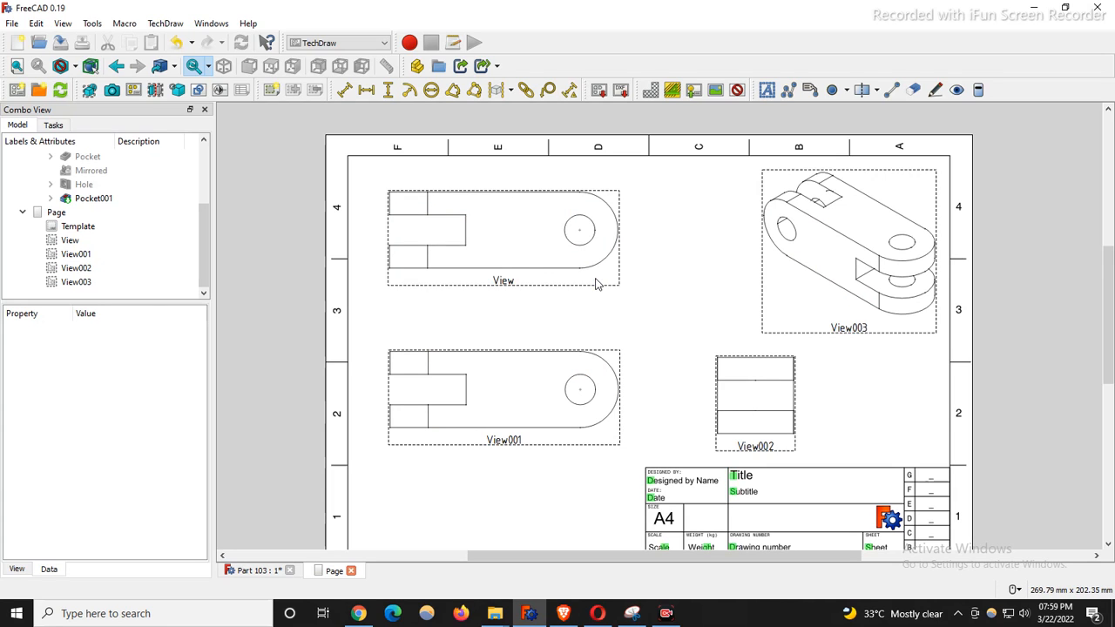
{"action": "right_click", "coordinate": [558, 288]}
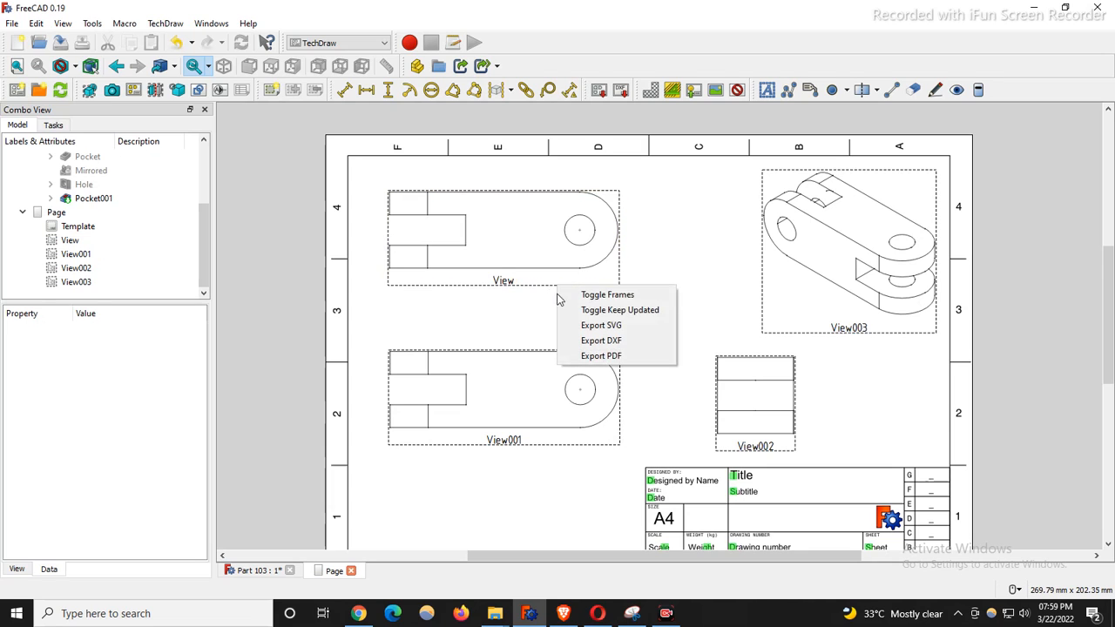
{"action": "left_click", "coordinate": [591, 302]}
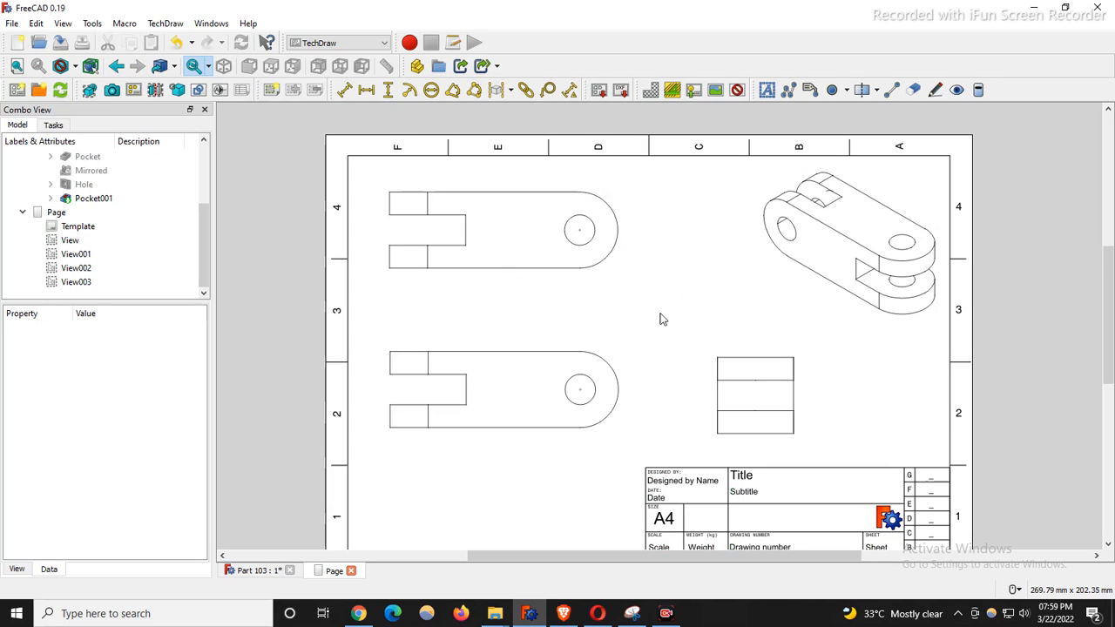
{"action": "scroll", "coordinate": [564, 278], "scroll_direction": "up", "scroll_amount": 1}
{"action": "scroll", "coordinate": [567, 296], "scroll_direction": "down", "scroll_amount": 1}
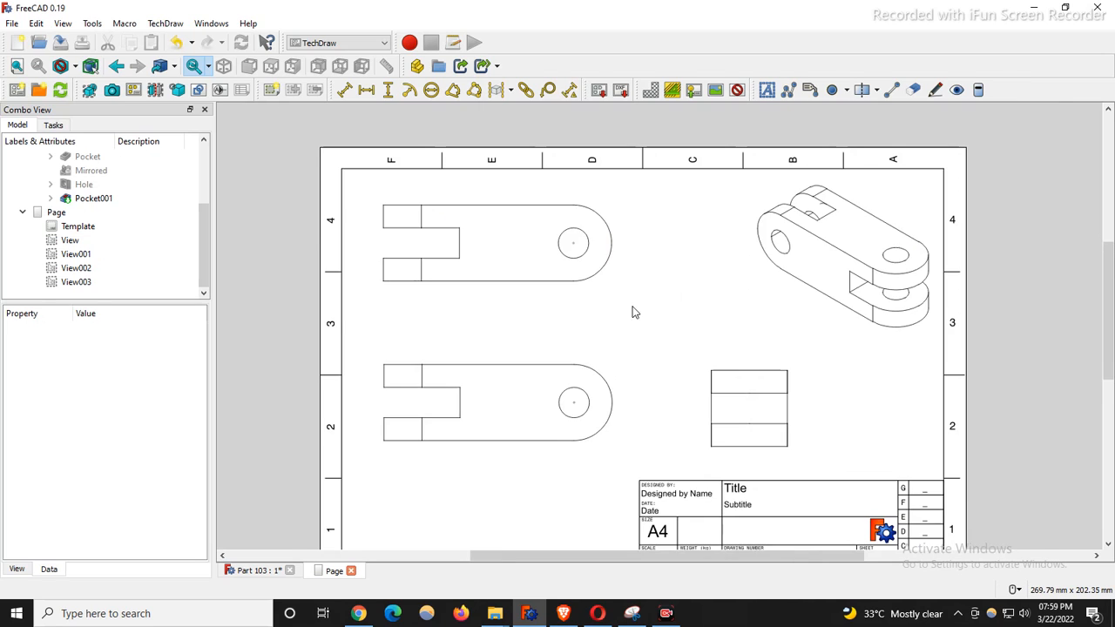
{"action": "left_click", "coordinate": [819, 261]}
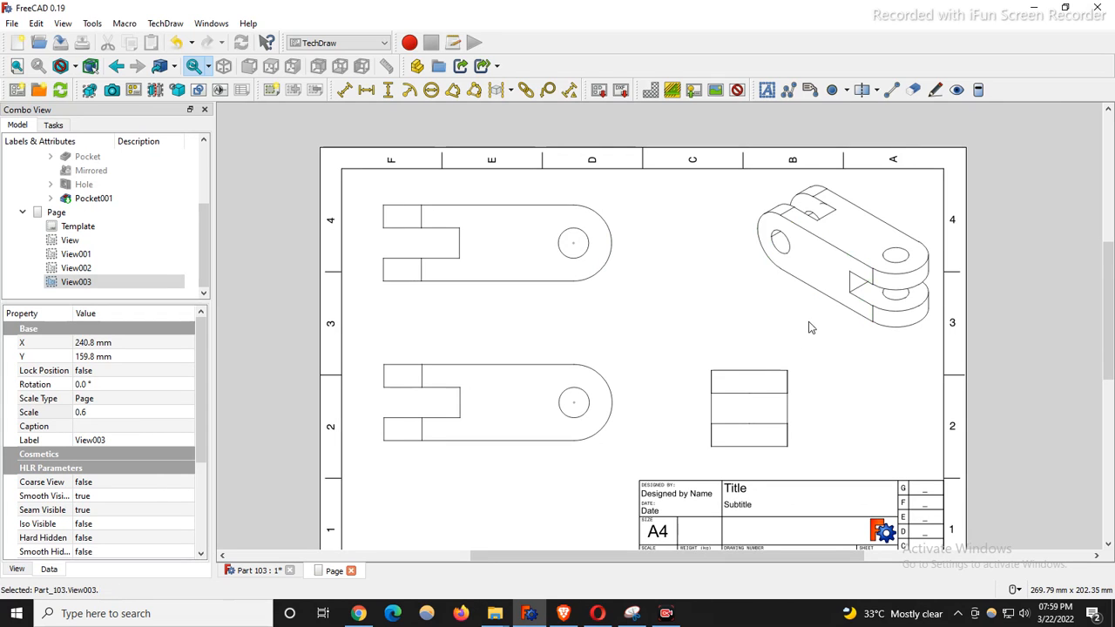
{"action": "left_click", "coordinate": [599, 316]}
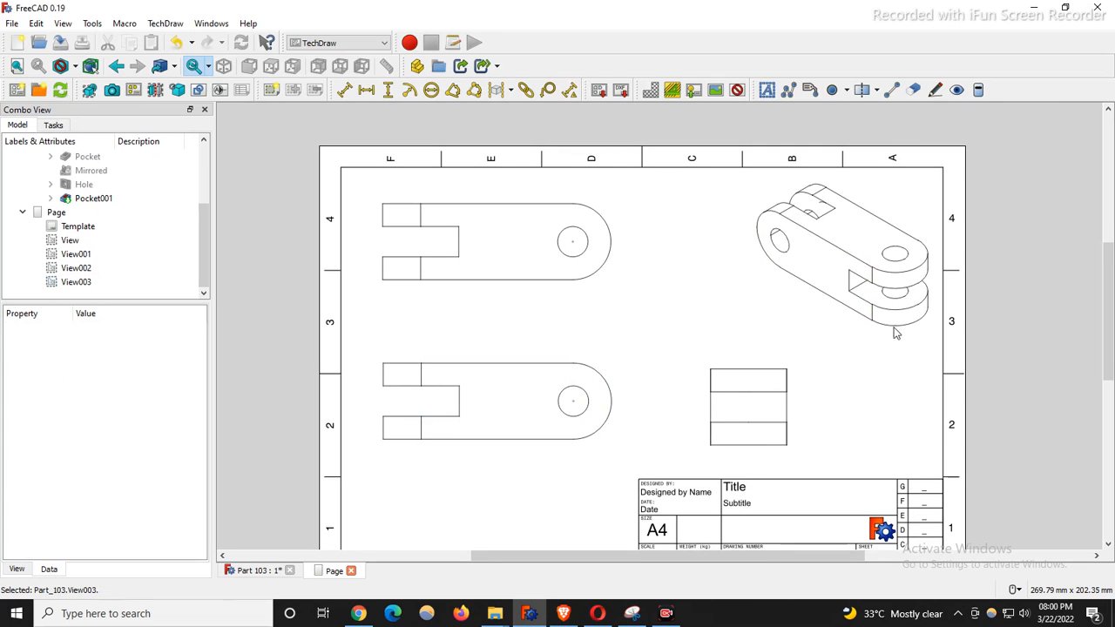
{"action": "left_click_drag", "start_coordinate": [721, 298], "coordinate": [722, 296]}
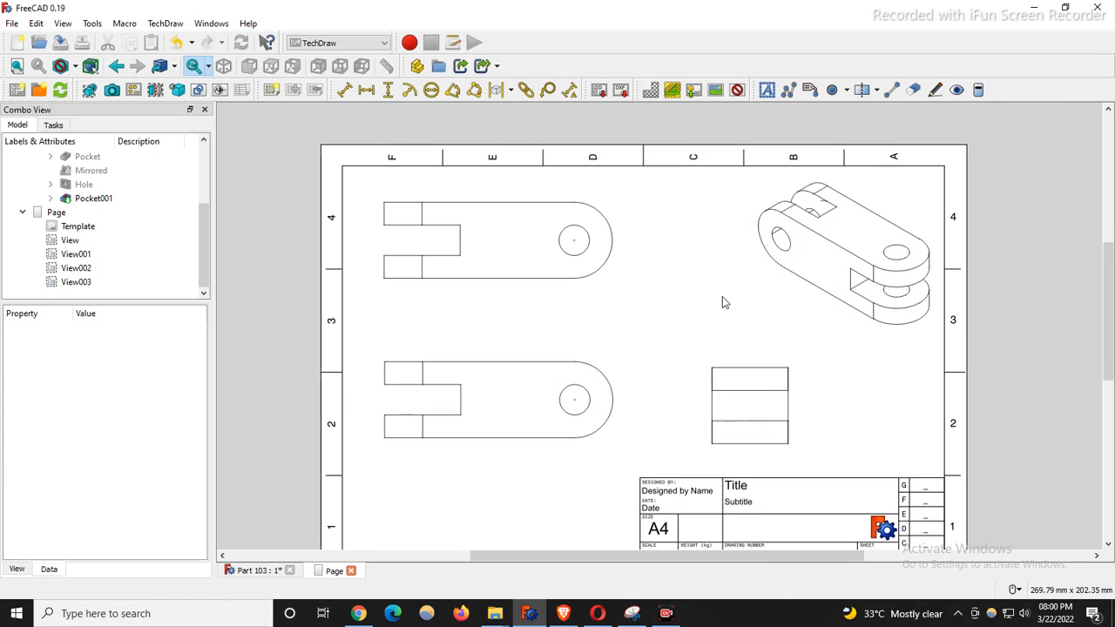
Show the view frames and labels on the page again
{"action": "right_click", "coordinate": [497, 287]}
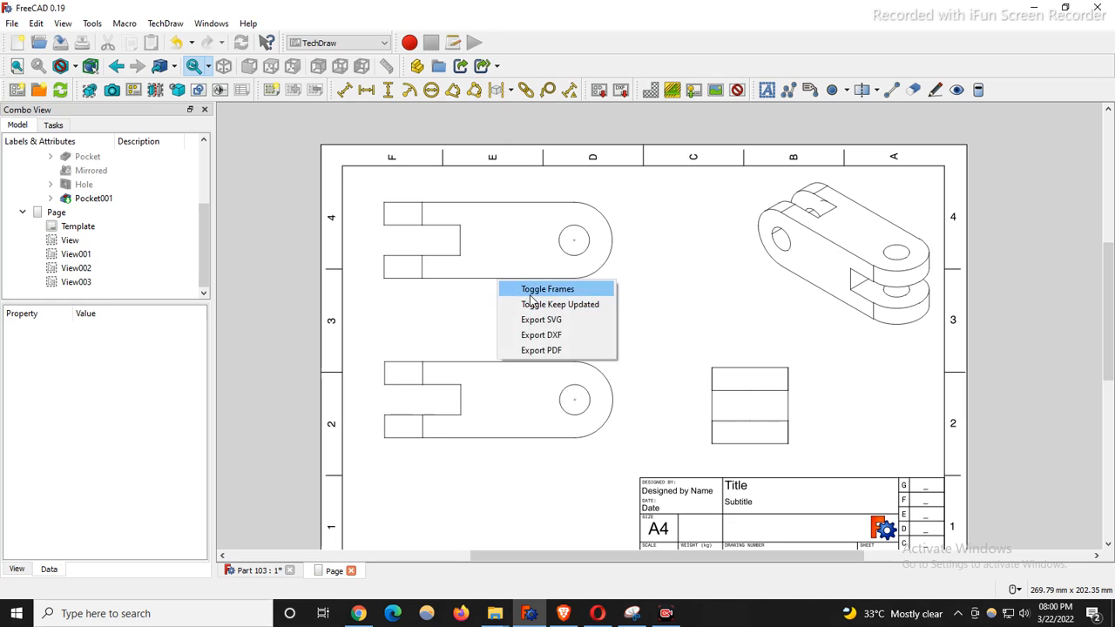
{"action": "left_click", "coordinate": [518, 295]}
{"action": "scroll", "coordinate": [520, 300], "scroll_direction": "down", "scroll_amount": 1}
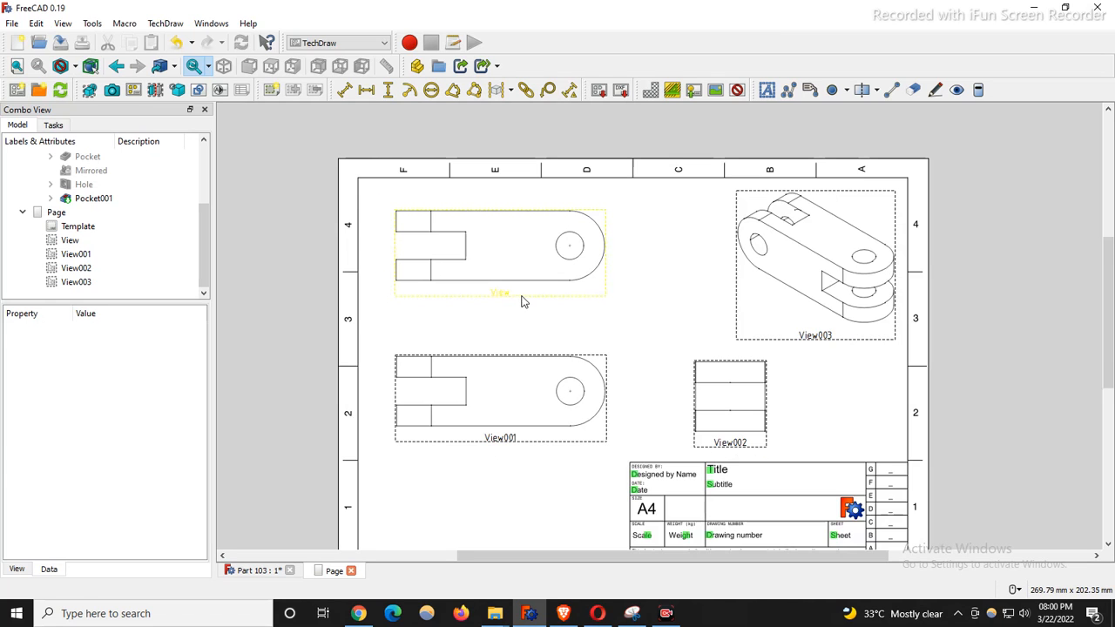
Try a Center Scale of 10 for the hole's center mark in the upper view, View, and restore it to 2
{"action": "left_click", "coordinate": [523, 299]}
{"action": "scroll", "coordinate": [181, 428], "scroll_direction": "down", "scroll_amount": 4}
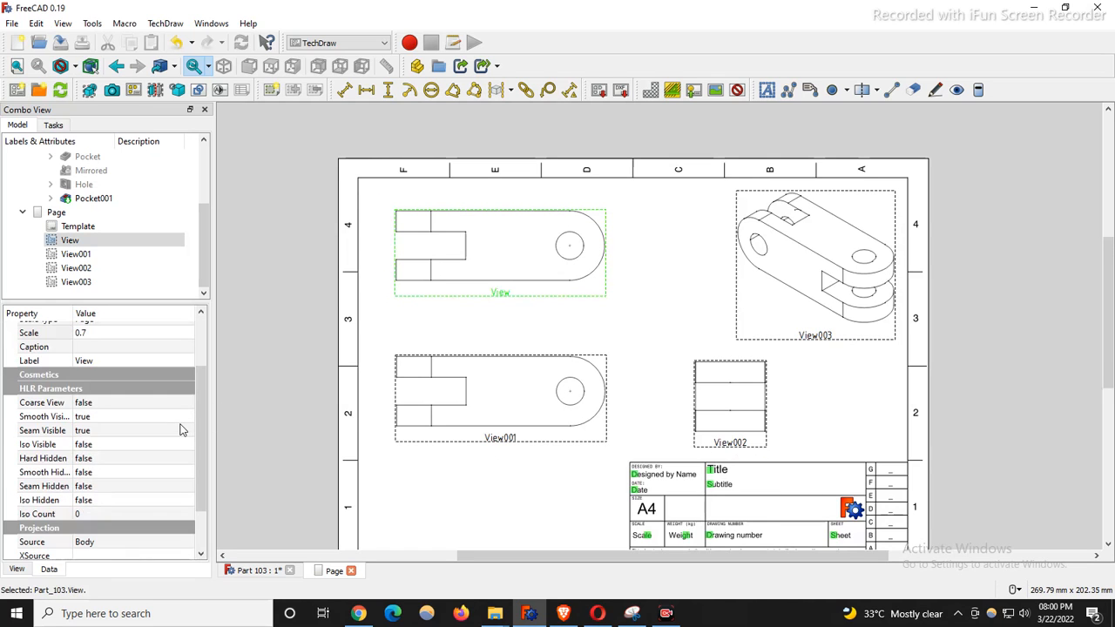
{"action": "scroll", "coordinate": [133, 521], "scroll_direction": "up", "scroll_amount": 4}
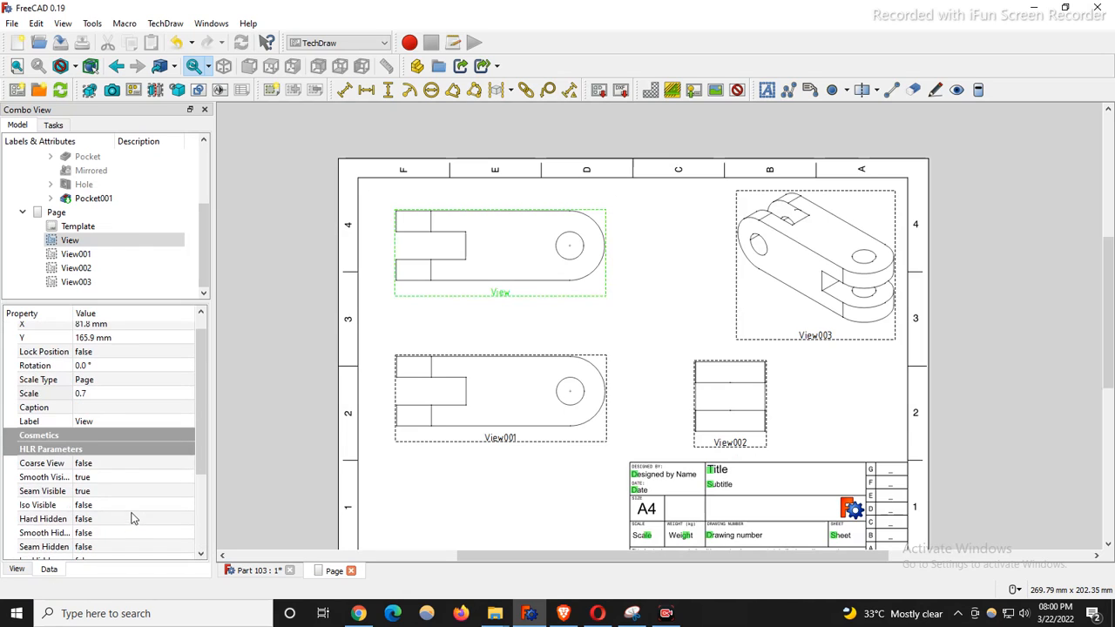
{"action": "left_click", "coordinate": [15, 570]}
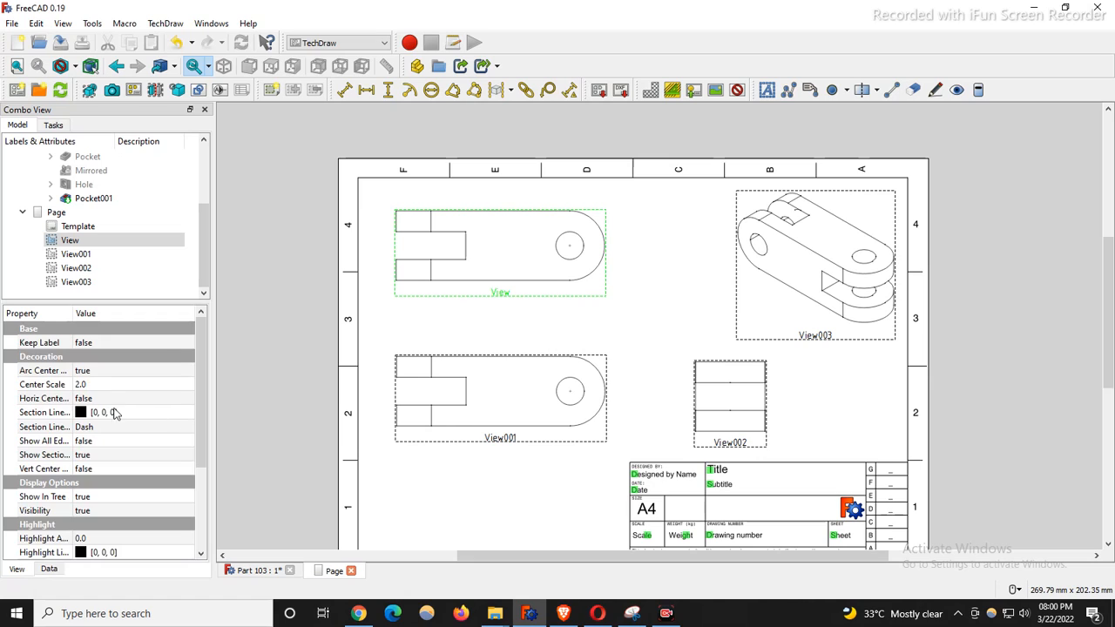
{"action": "left_click", "coordinate": [99, 384]}
{"action": "type", "text": "10"}
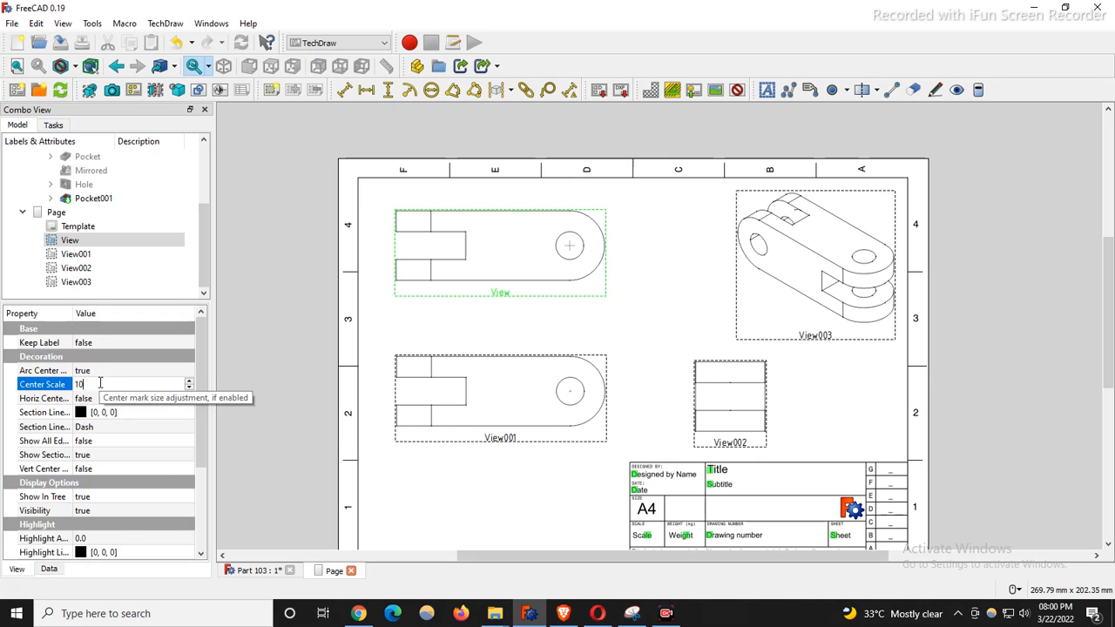
{"action": "key", "text": "Return"}
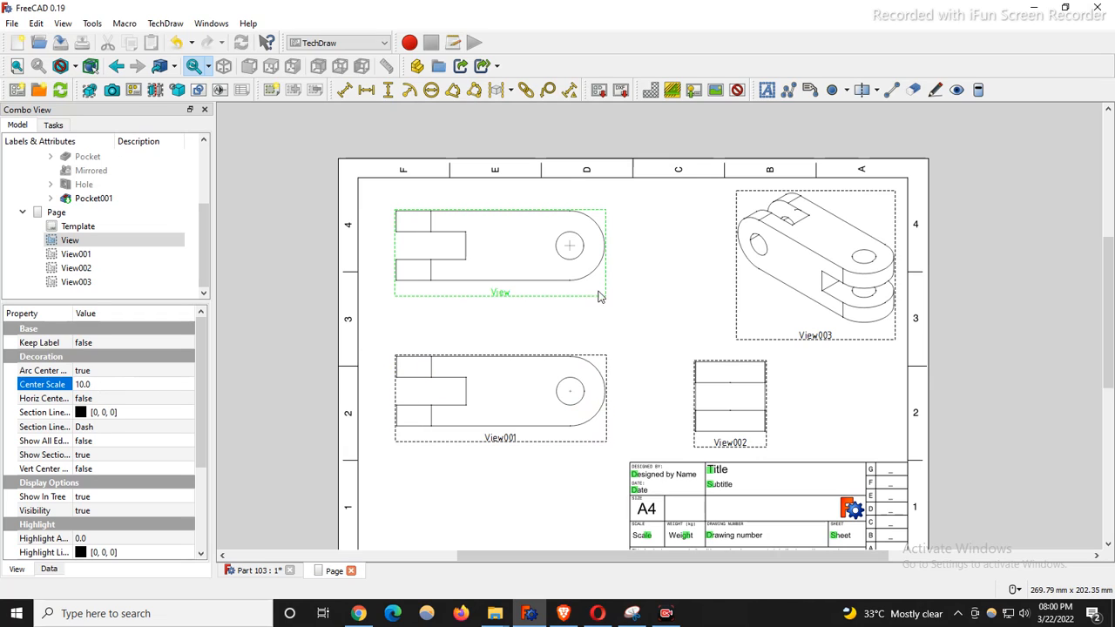
{"action": "left_click", "coordinate": [117, 384]}
{"action": "type", "text": "2"}
{"action": "left_click", "coordinate": [329, 346]}
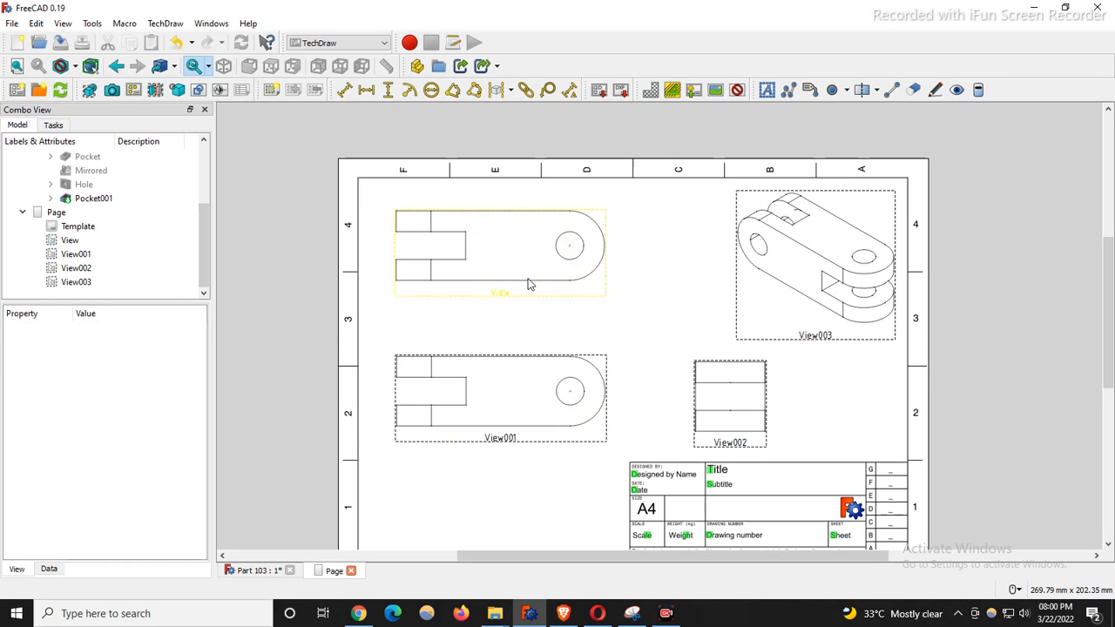
Set the Center Scale of the upper view, View, to 10
{"action": "scroll", "coordinate": [572, 244], "scroll_direction": "up", "scroll_amount": 2}
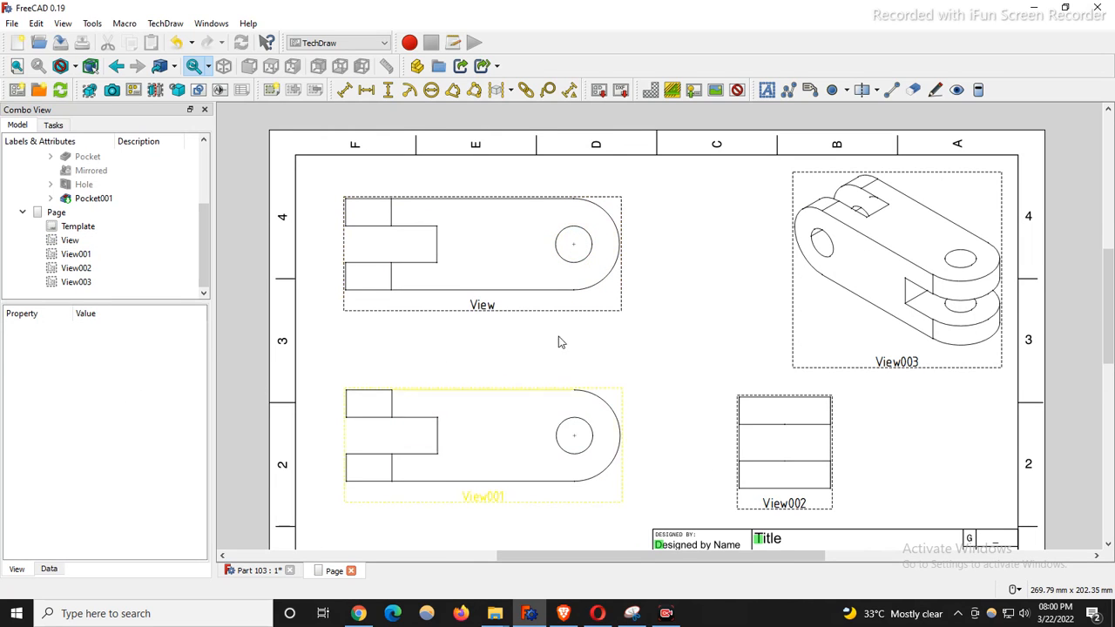
{"action": "left_click", "coordinate": [572, 312]}
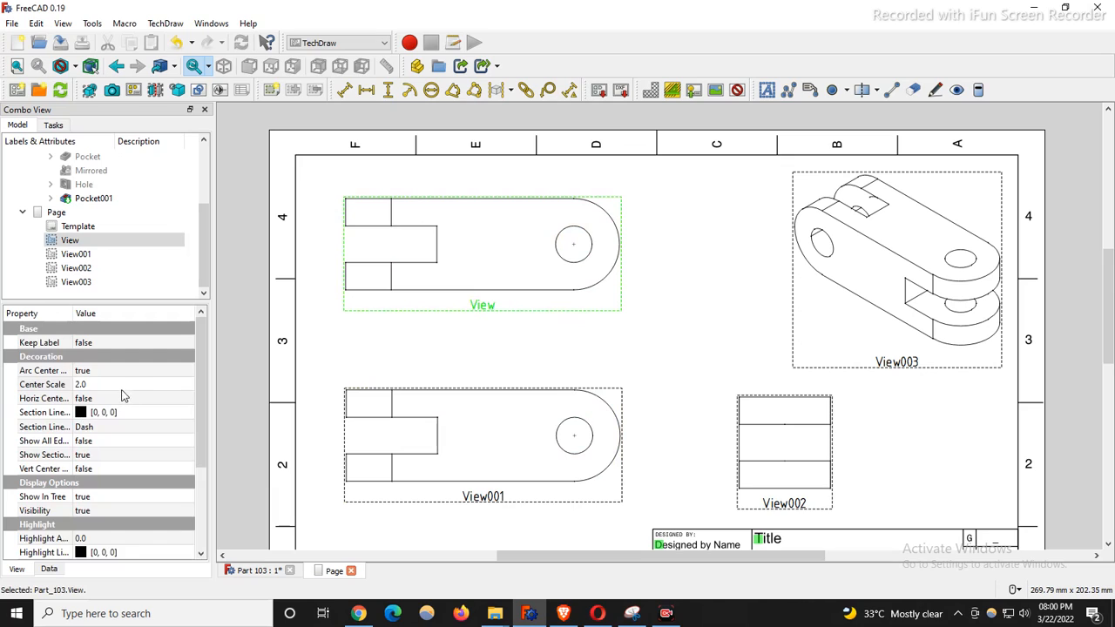
{"action": "left_click", "coordinate": [123, 384]}
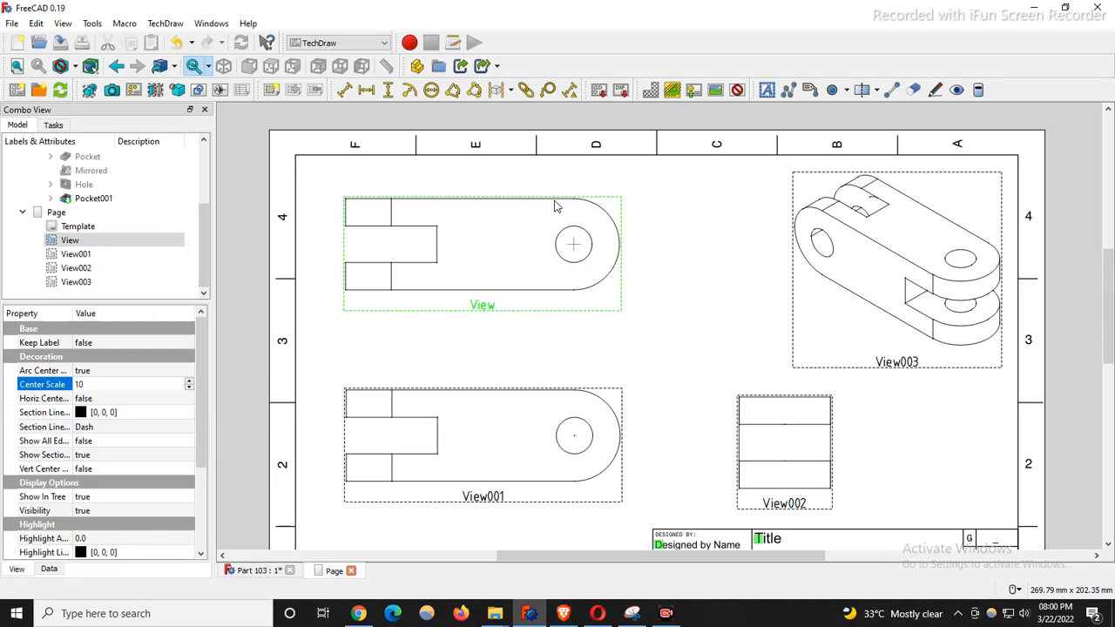
{"action": "left_click", "coordinate": [573, 244]}
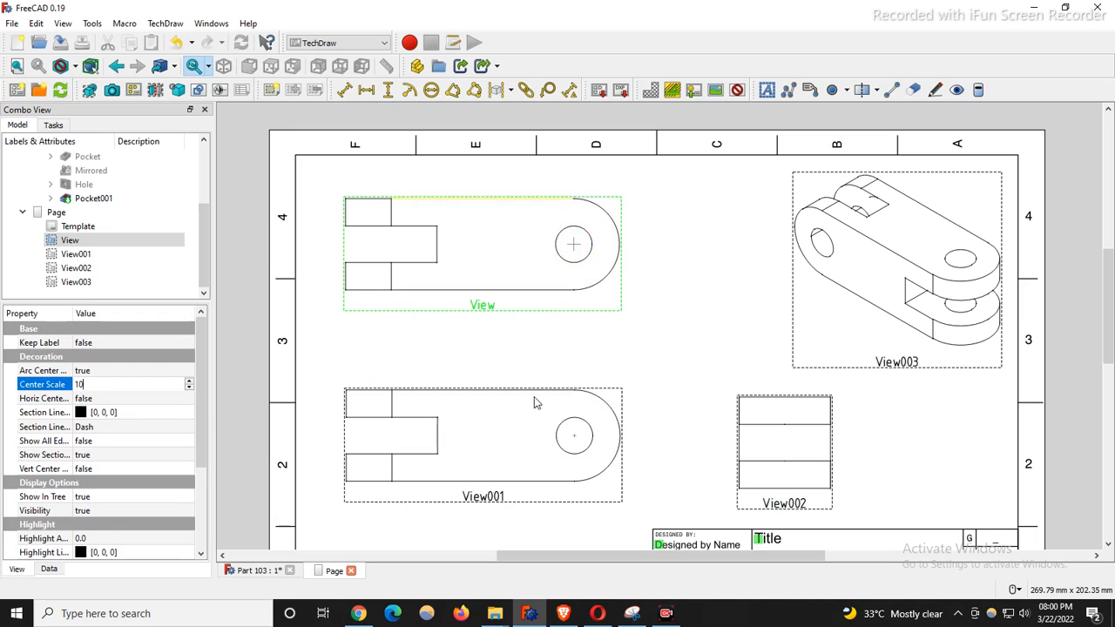
Enlarge the hole's center mark in the lower view, View001, trying a Center Scale of 10 and settling on 20
{"action": "left_click", "coordinate": [576, 505]}
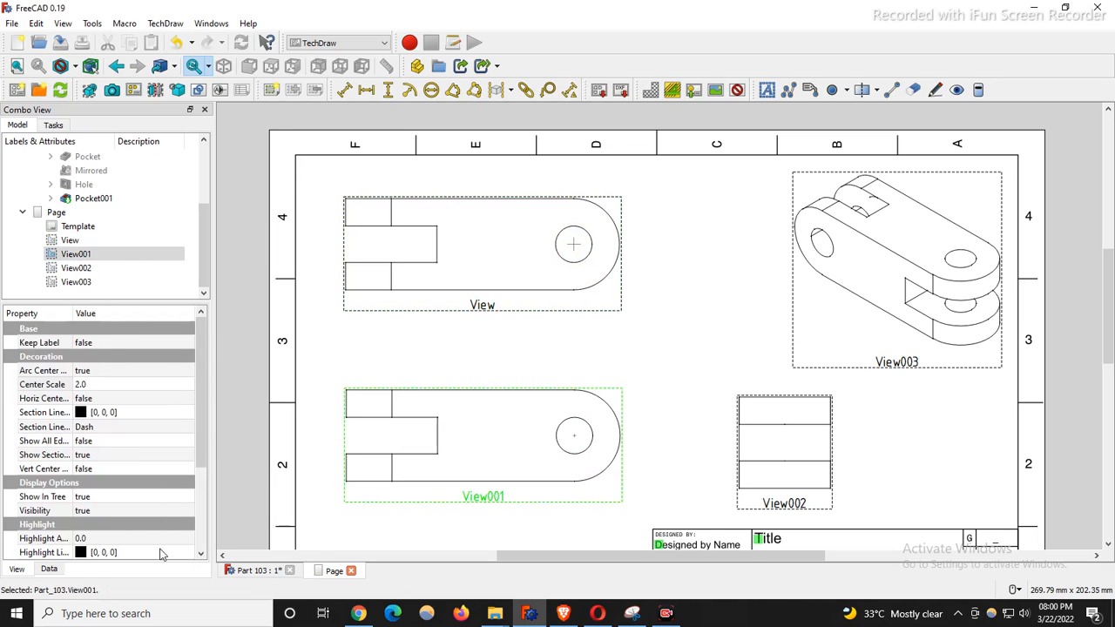
{"action": "left_click", "coordinate": [107, 385]}
{"action": "type", "text": "10"}
{"action": "key", "text": "Return"}
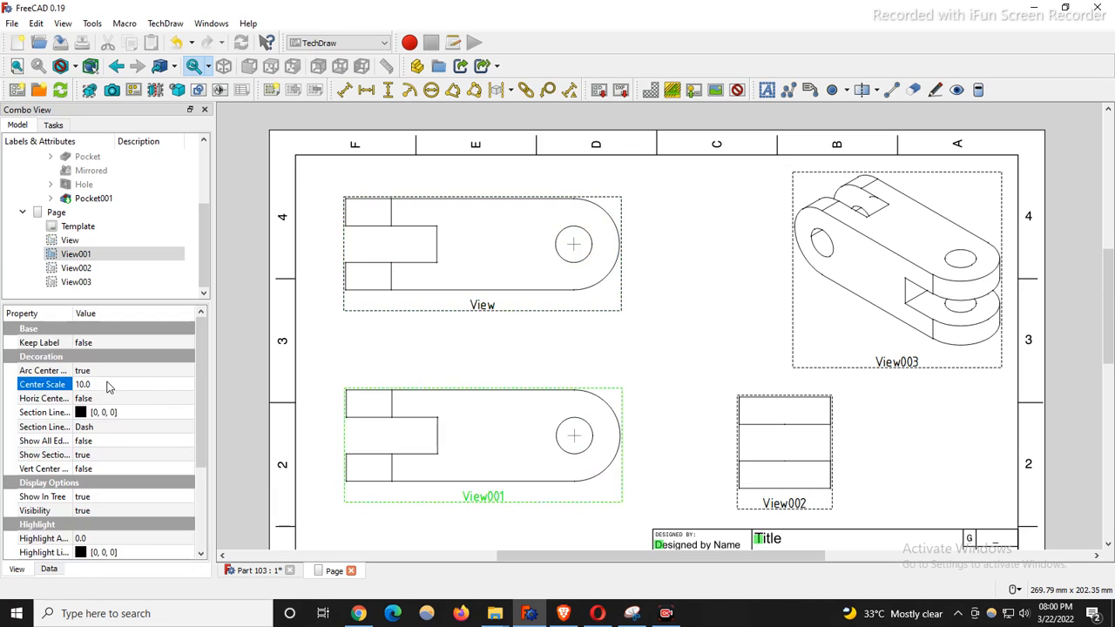
{"action": "left_click", "coordinate": [122, 385]}
{"action": "type", "text": "20"}
{"action": "left_click", "coordinate": [698, 358]}
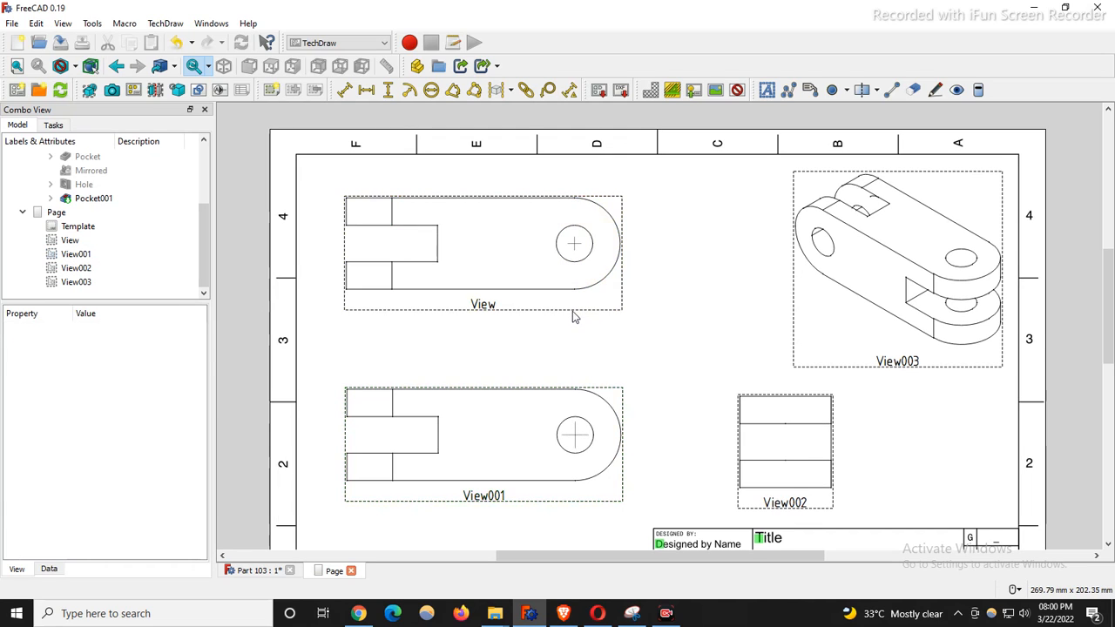
Set the Center Scale of the upper view, View, to 20 to match the lower view's center mark
{"action": "left_click", "coordinate": [573, 313]}
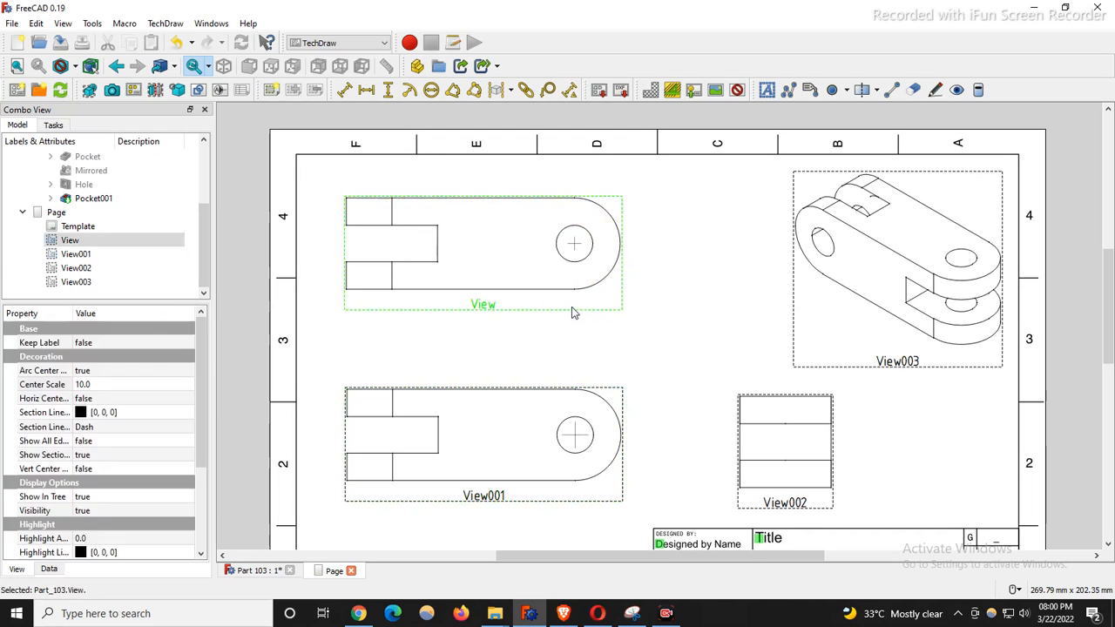
{"action": "left_click", "coordinate": [107, 384]}
{"action": "type", "text": "20"}
{"action": "key", "text": "Return"}
{"action": "left_click", "coordinate": [704, 329]}
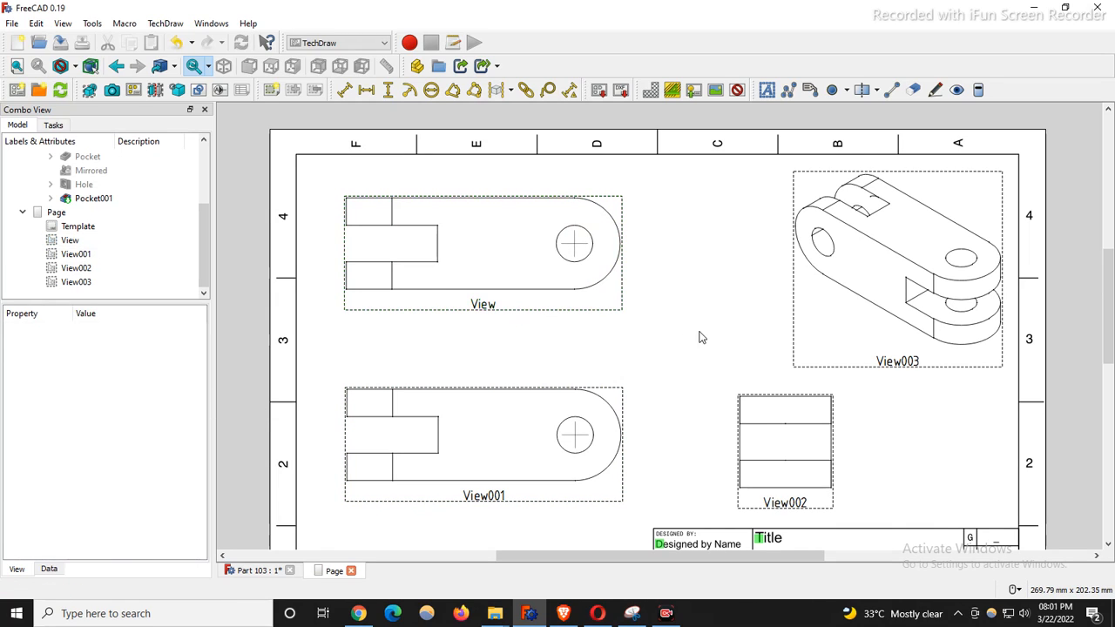
Move the side view, View002, closer to the lower view, View001, and level with it
{"action": "scroll", "coordinate": [578, 375], "scroll_direction": "down", "scroll_amount": 1}
{"action": "scroll", "coordinate": [838, 427], "scroll_direction": "up", "scroll_amount": 1}
{"action": "left_click_drag", "start_coordinate": [803, 509], "coordinate": [753, 503]}
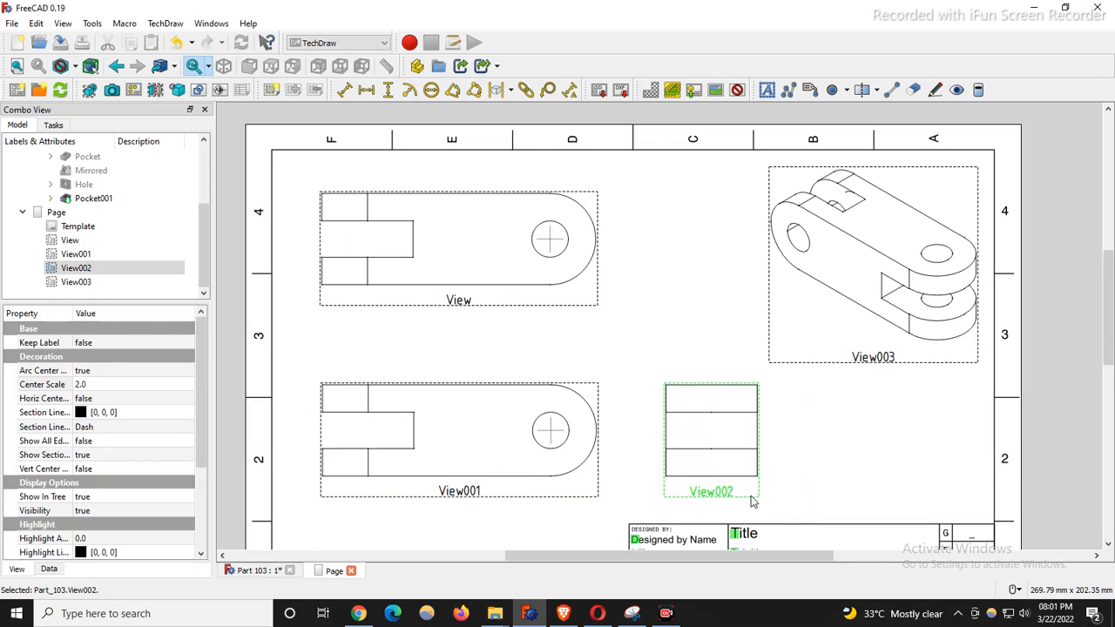
{"action": "left_click", "coordinate": [869, 487]}
Set the scale of the isometric view, View003, to 0.5
{"action": "left_click", "coordinate": [834, 363]}
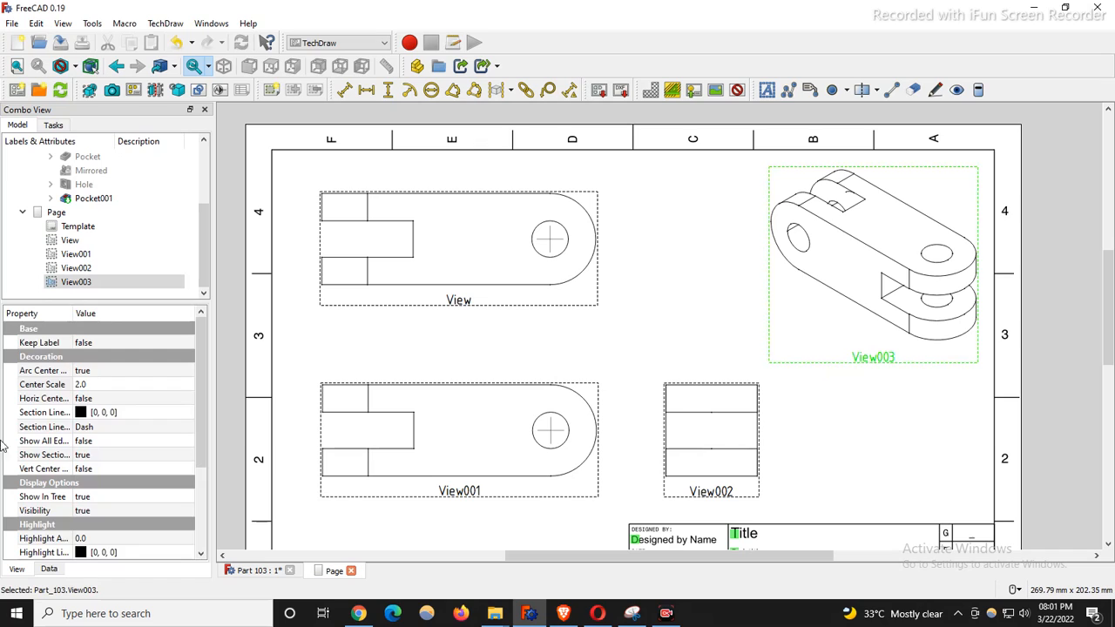
{"action": "left_click", "coordinate": [49, 569]}
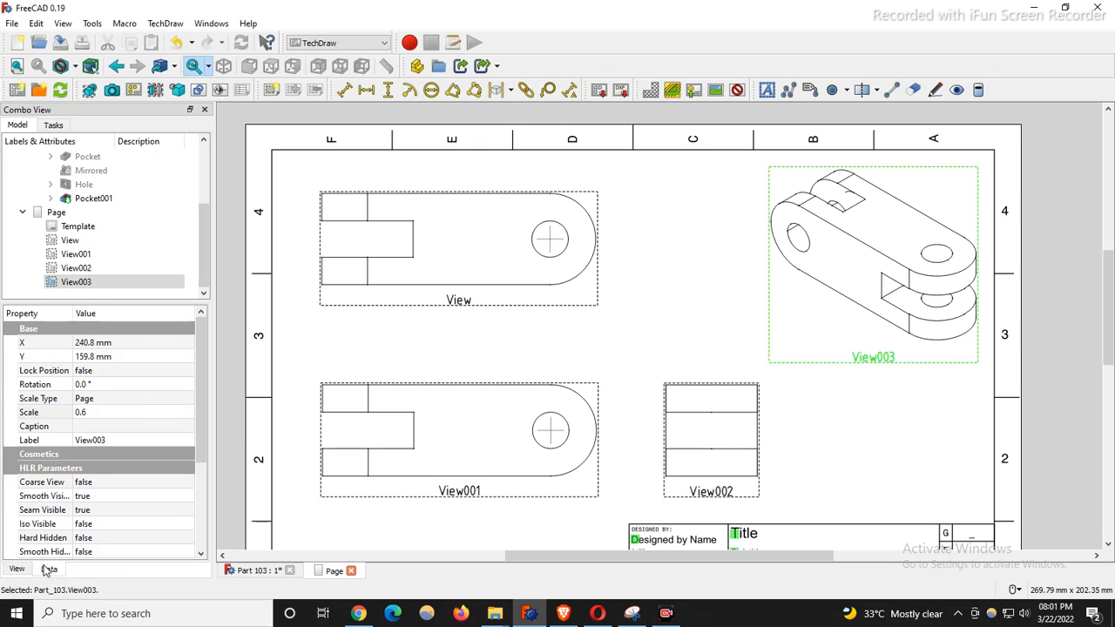
{"action": "left_click", "coordinate": [123, 413]}
{"action": "left_click", "coordinate": [123, 412]}
{"action": "type", "text": "0.5"}
{"action": "key", "text": "Return"}
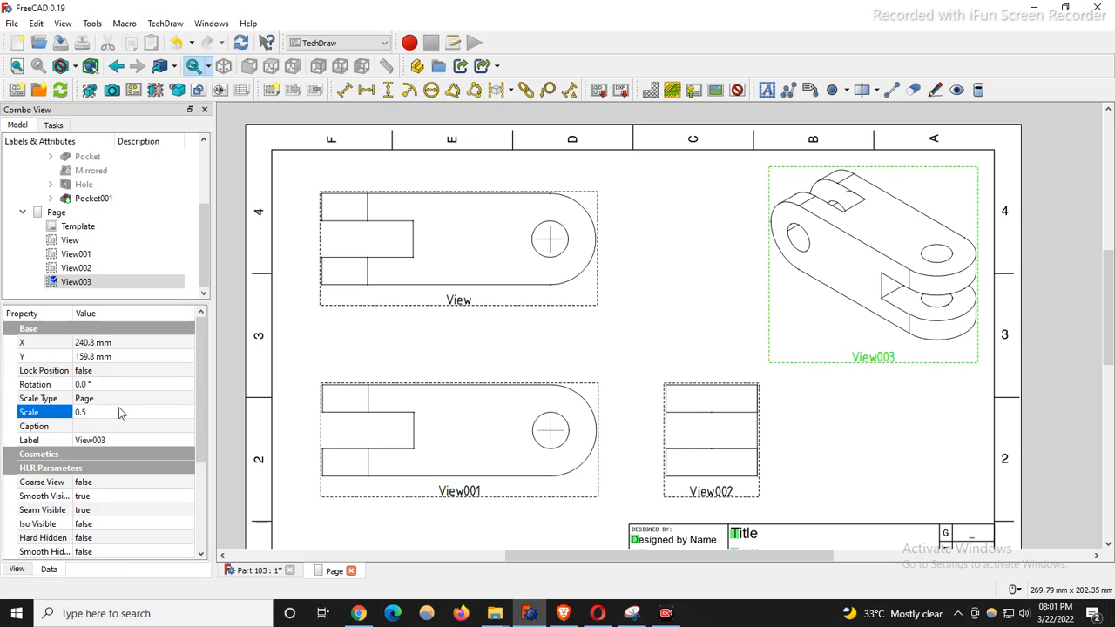
Move the isometric view, View003, slightly higher and closer to the upper corner of the page border
{"action": "left_click", "coordinate": [697, 279]}
{"action": "left_click_drag", "start_coordinate": [822, 361], "coordinate": [828, 363]}
{"action": "left_click", "coordinate": [622, 358]}
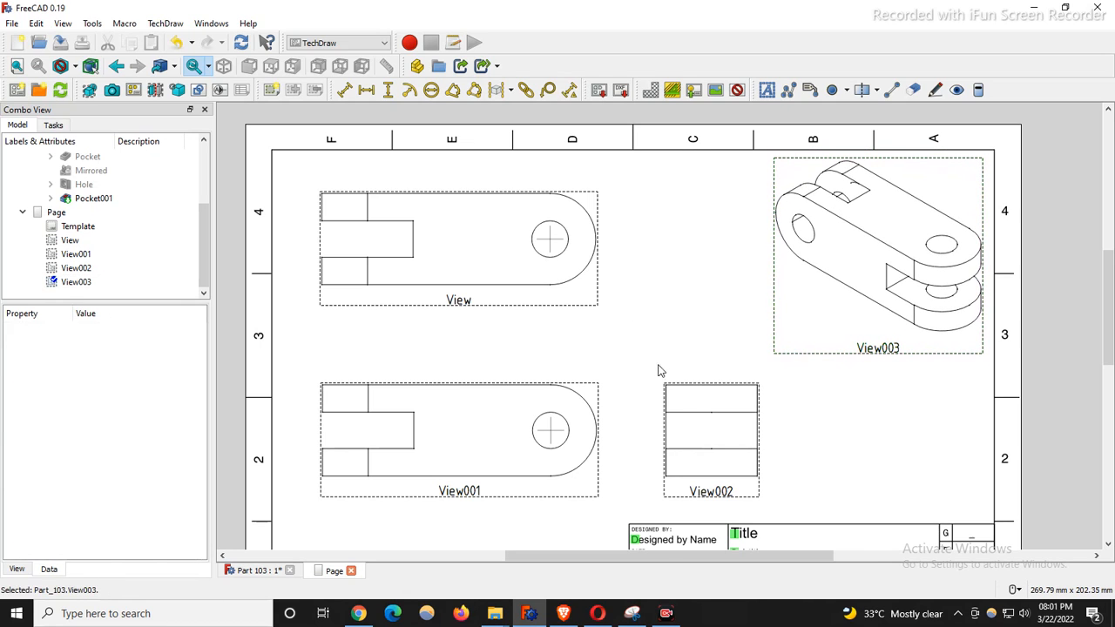
{"action": "scroll", "coordinate": [653, 369], "scroll_direction": "down", "scroll_amount": 3}
{"action": "scroll", "coordinate": [392, 284], "scroll_direction": "up", "scroll_amount": 4}
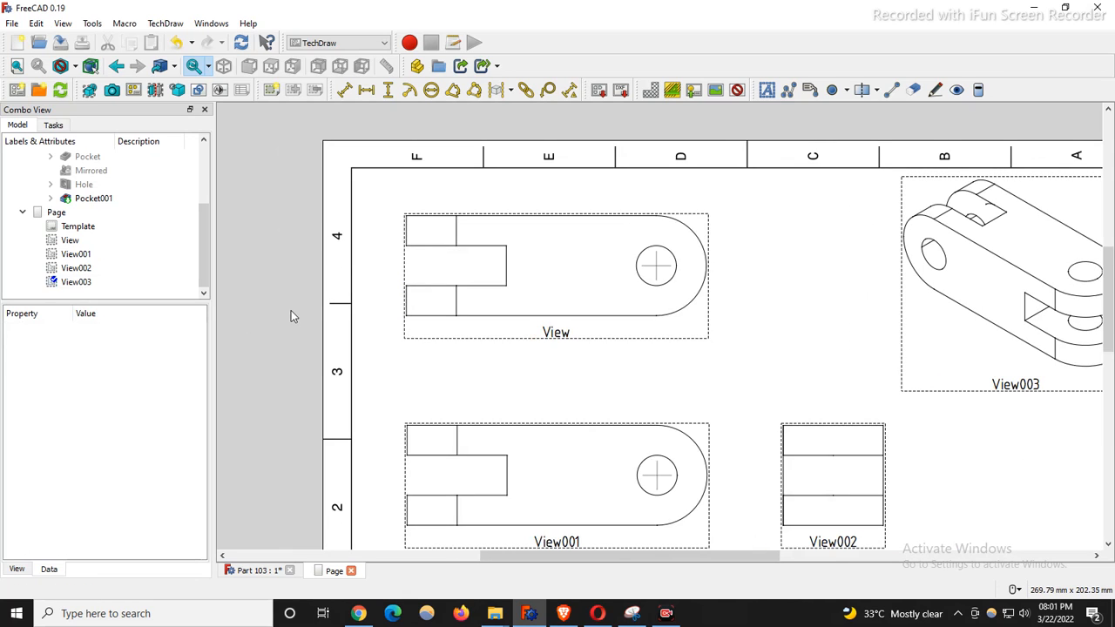
{"action": "scroll", "coordinate": [404, 346], "scroll_direction": "down", "scroll_amount": 3}
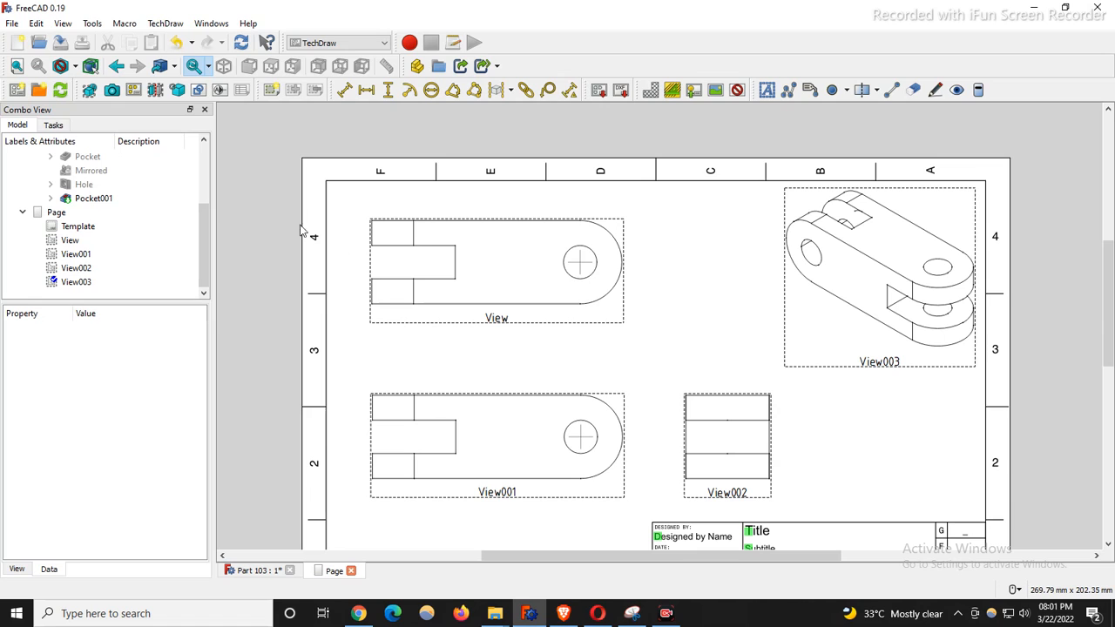
Open the TechDraw preferences and examine the general settings and the Scale settings, including Center Mark Scale
{"action": "left_click", "coordinate": [39, 26]}
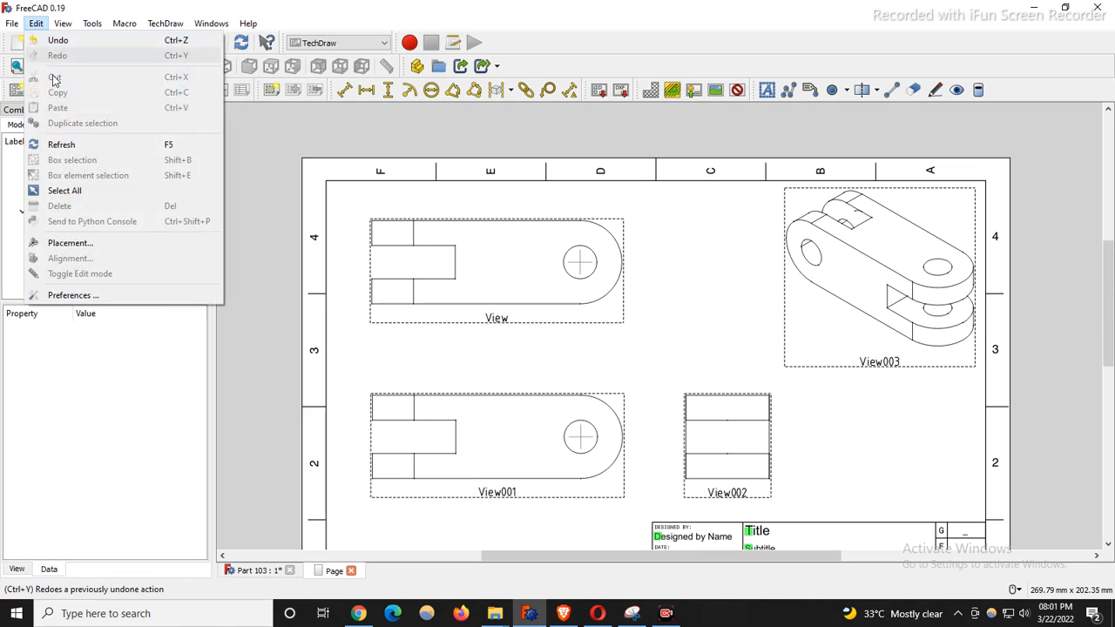
{"action": "left_click", "coordinate": [67, 293]}
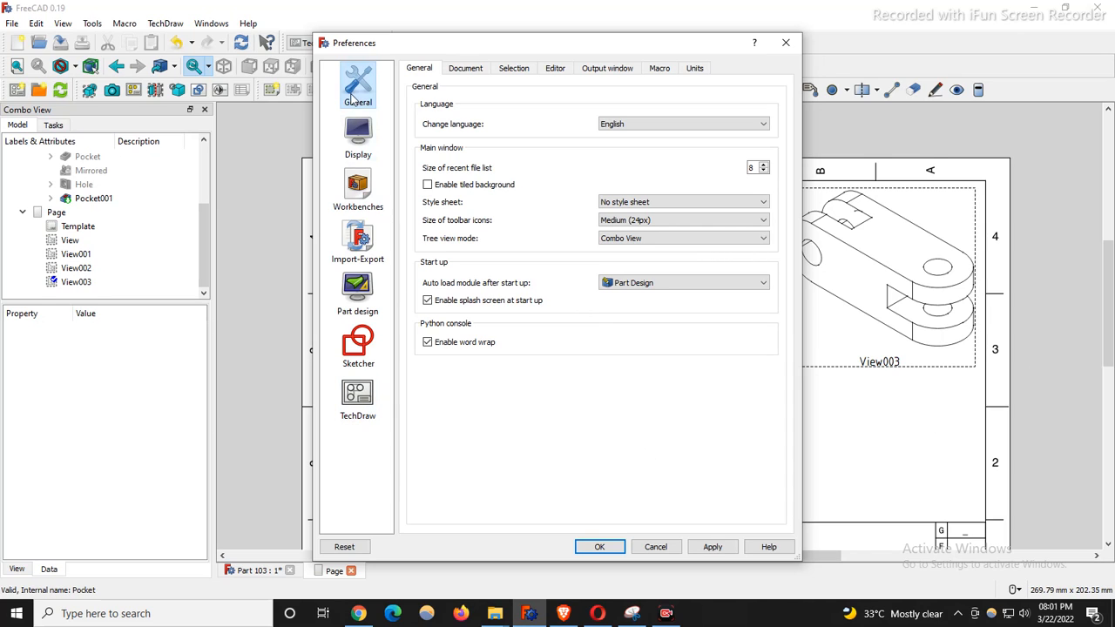
{"action": "left_click", "coordinate": [362, 405]}
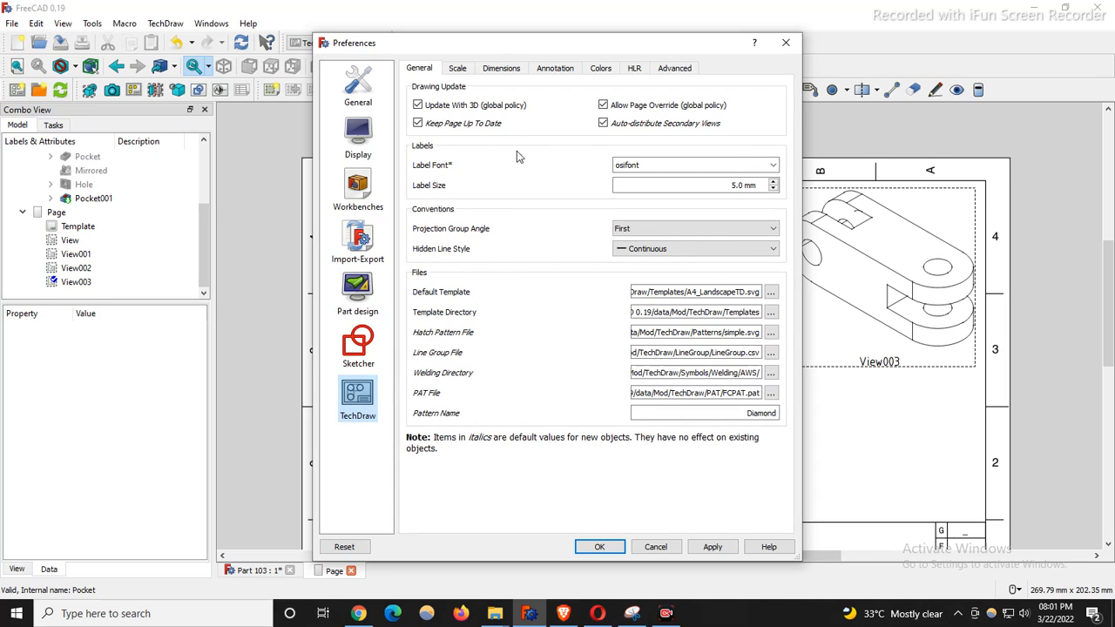
{"action": "left_click", "coordinate": [453, 72]}
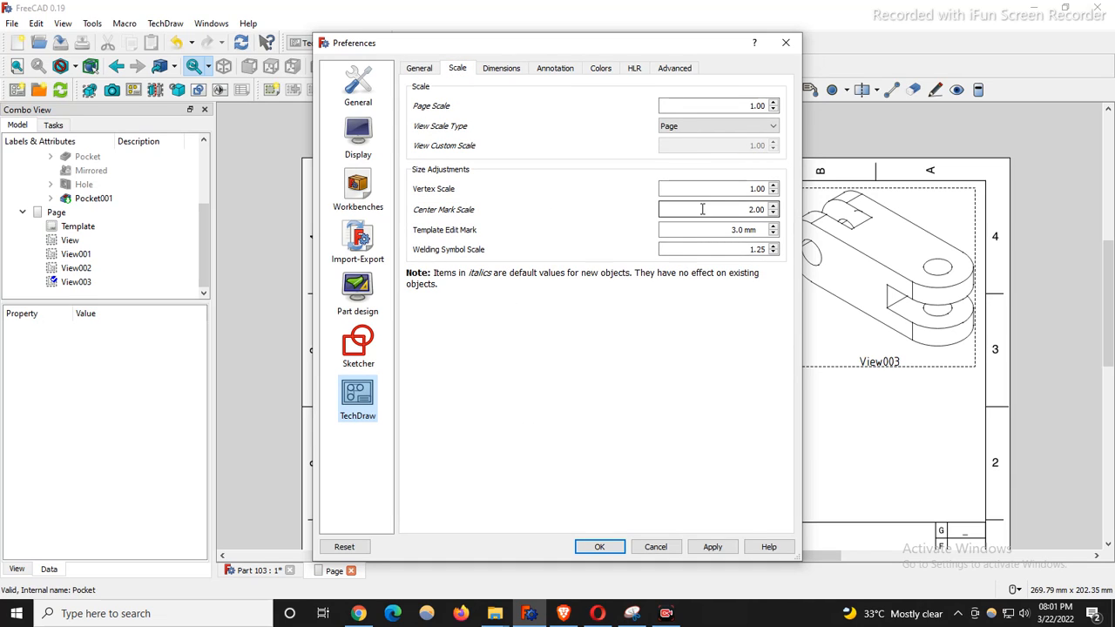
{"action": "left_click_drag", "start_coordinate": [626, 43], "coordinate": [582, 163]}
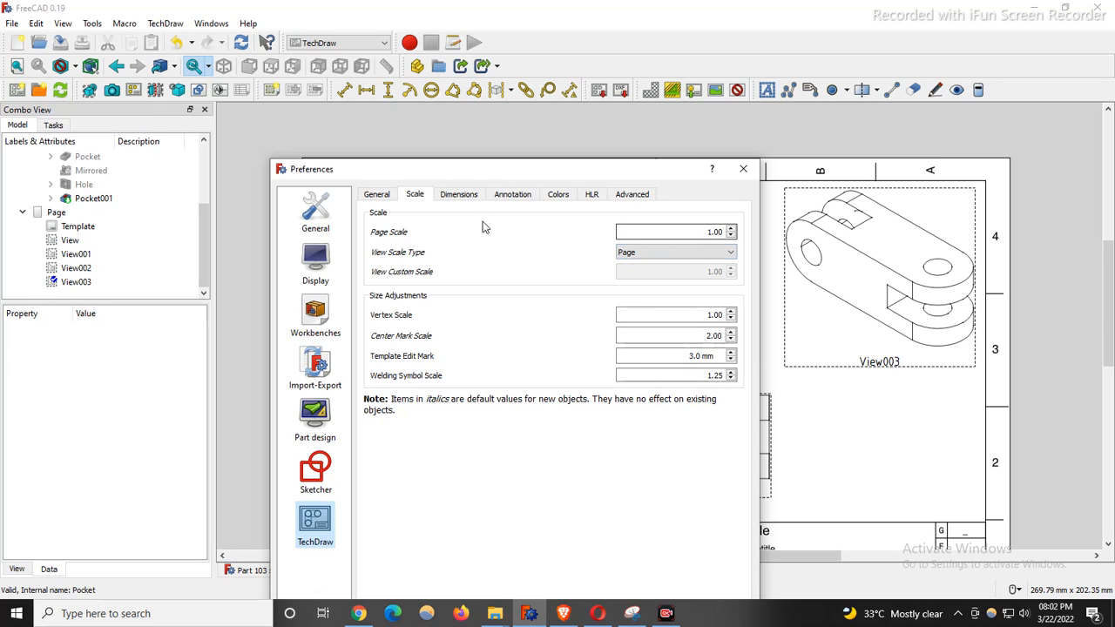
Review the TechDraw preferences for Dimensions, Annotation, Colors, HLR and Advanced, recheck Scale, and close them without changes
{"action": "left_click", "coordinate": [459, 194]}
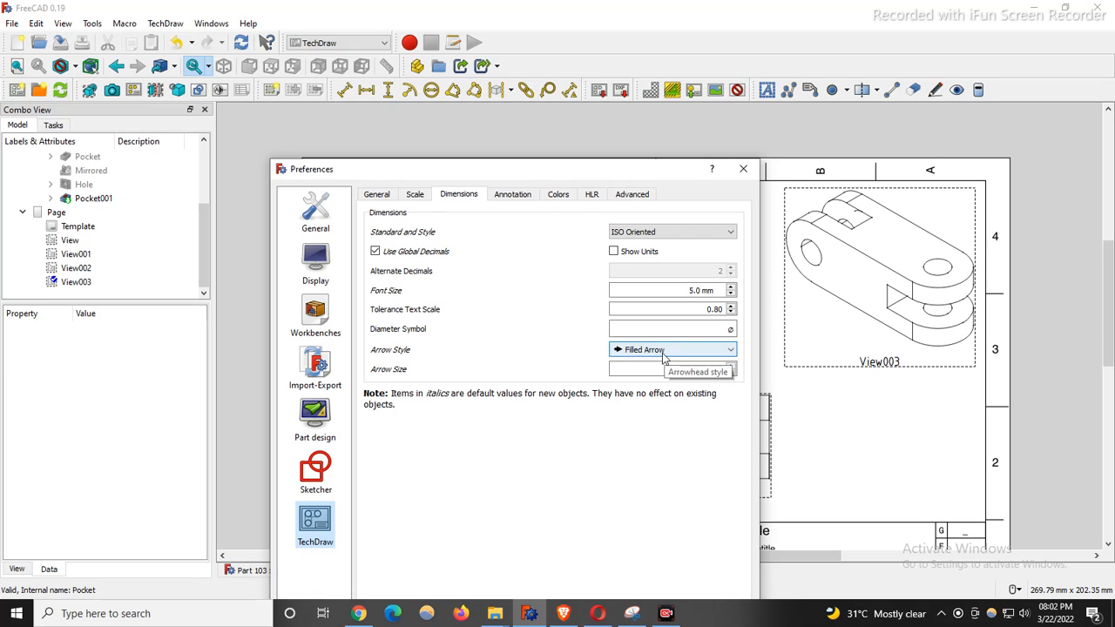
{"action": "left_click", "coordinate": [511, 199]}
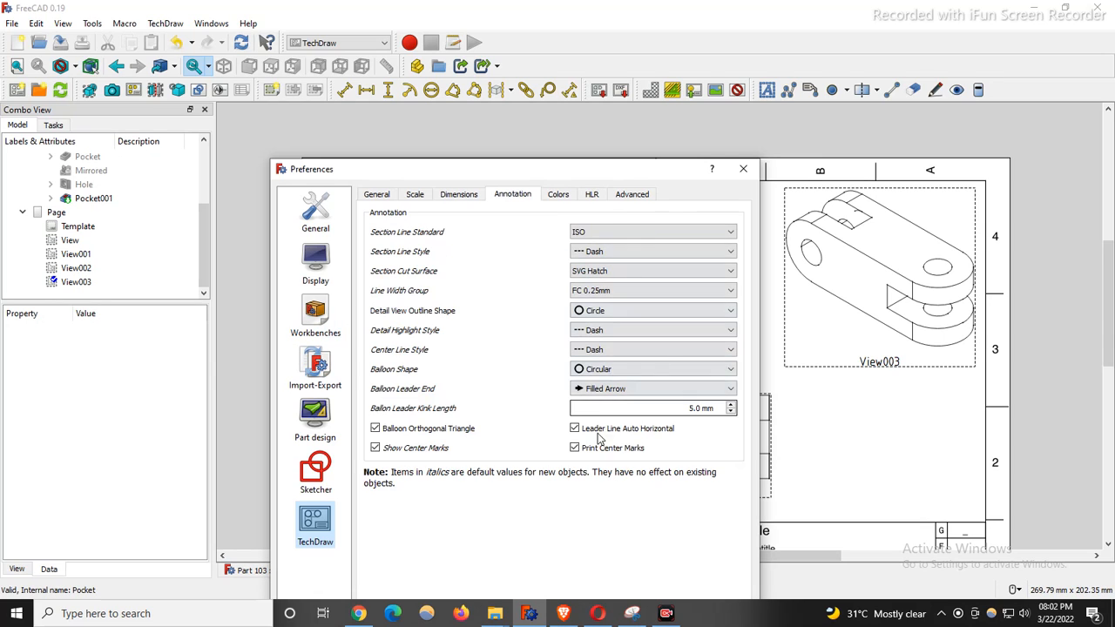
{"action": "left_click", "coordinate": [558, 195]}
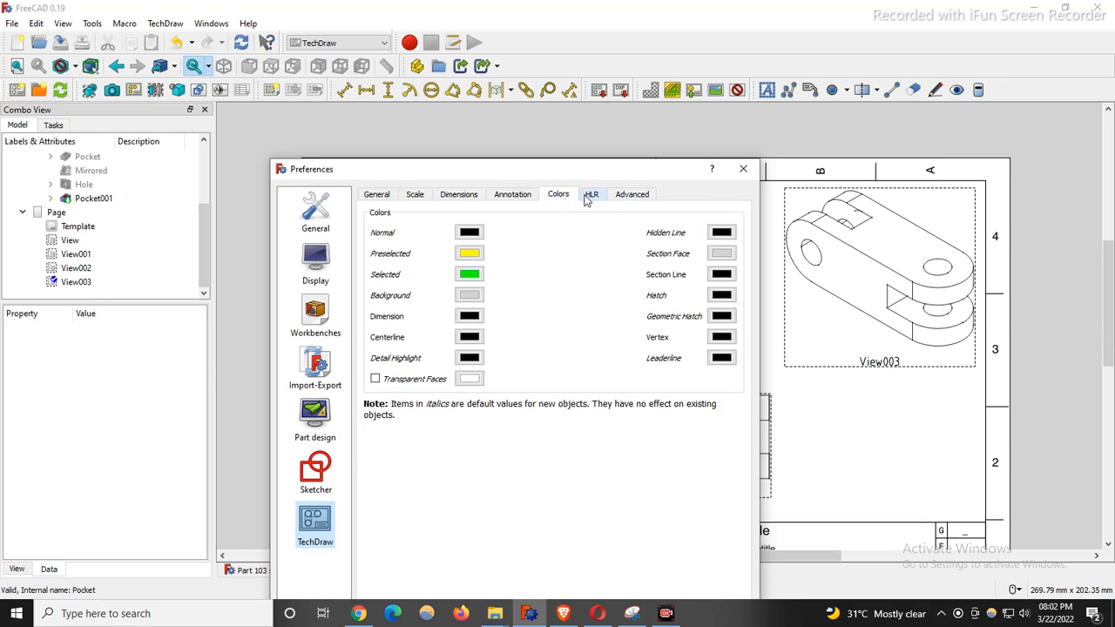
{"action": "left_click", "coordinate": [589, 197]}
{"action": "left_click", "coordinate": [637, 198]}
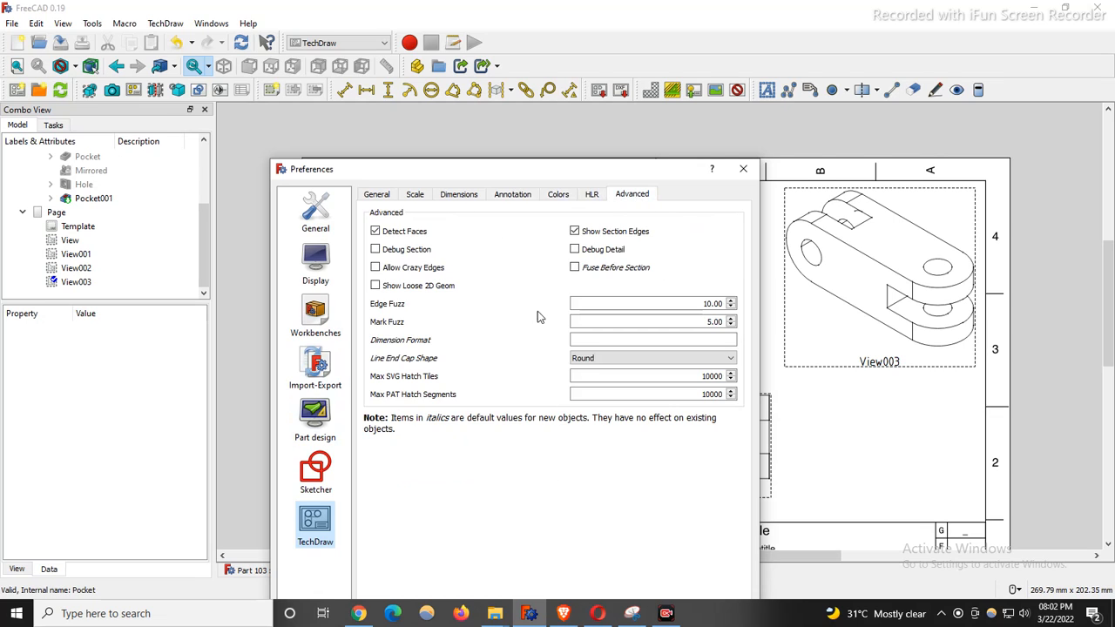
{"action": "left_click", "coordinate": [414, 195]}
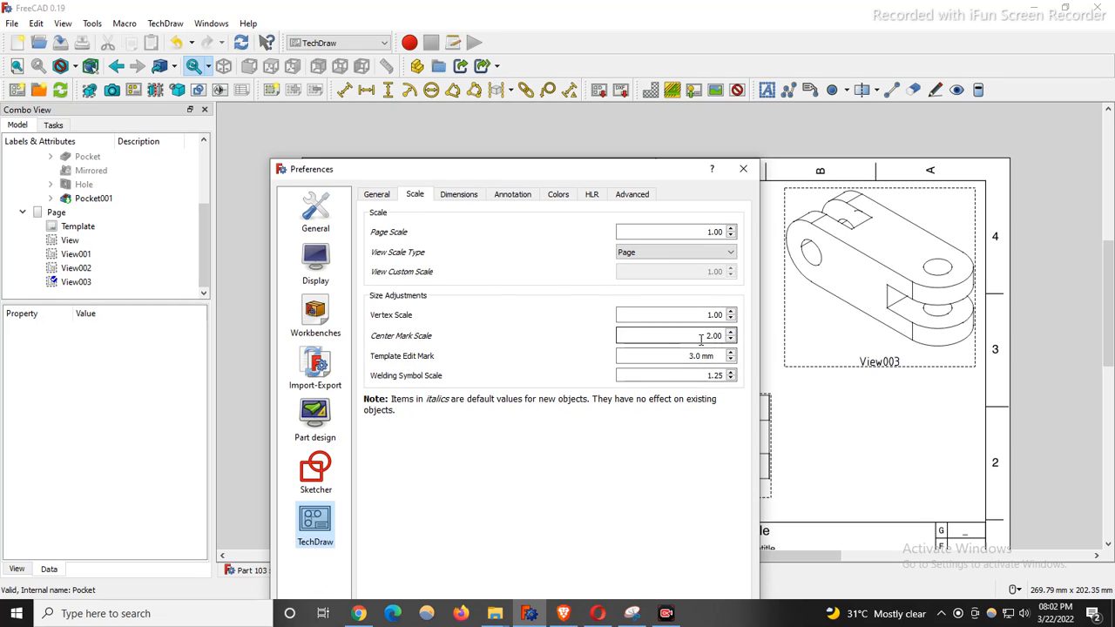
{"action": "left_click", "coordinate": [744, 170]}
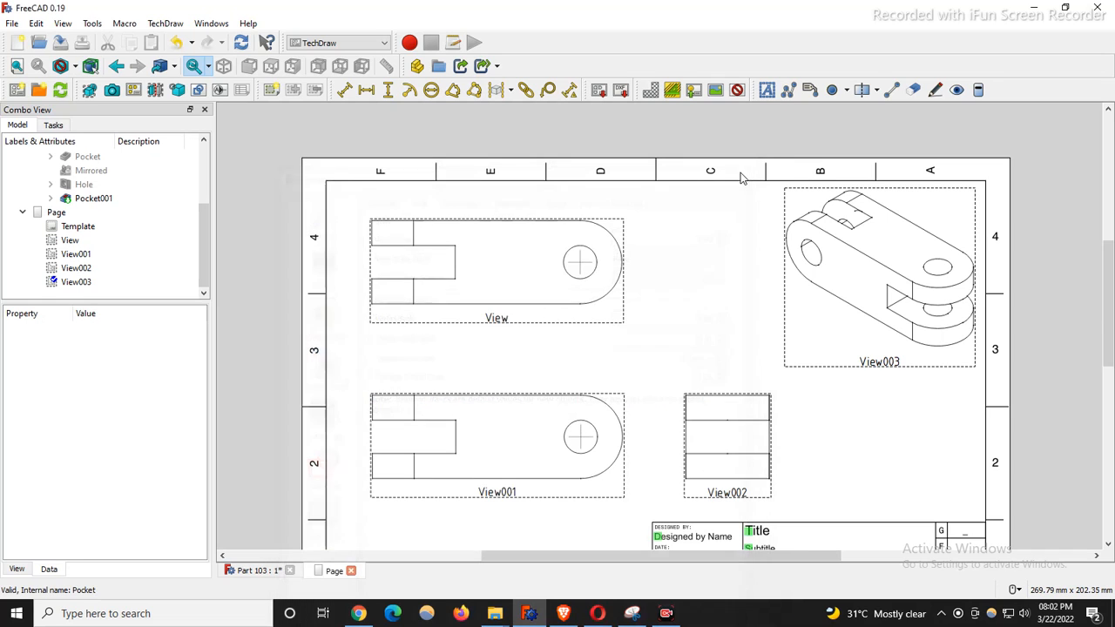
Hide the frames and labels around all the views on the page
{"action": "right_click", "coordinate": [558, 330]}
{"action": "left_click", "coordinate": [609, 332]}
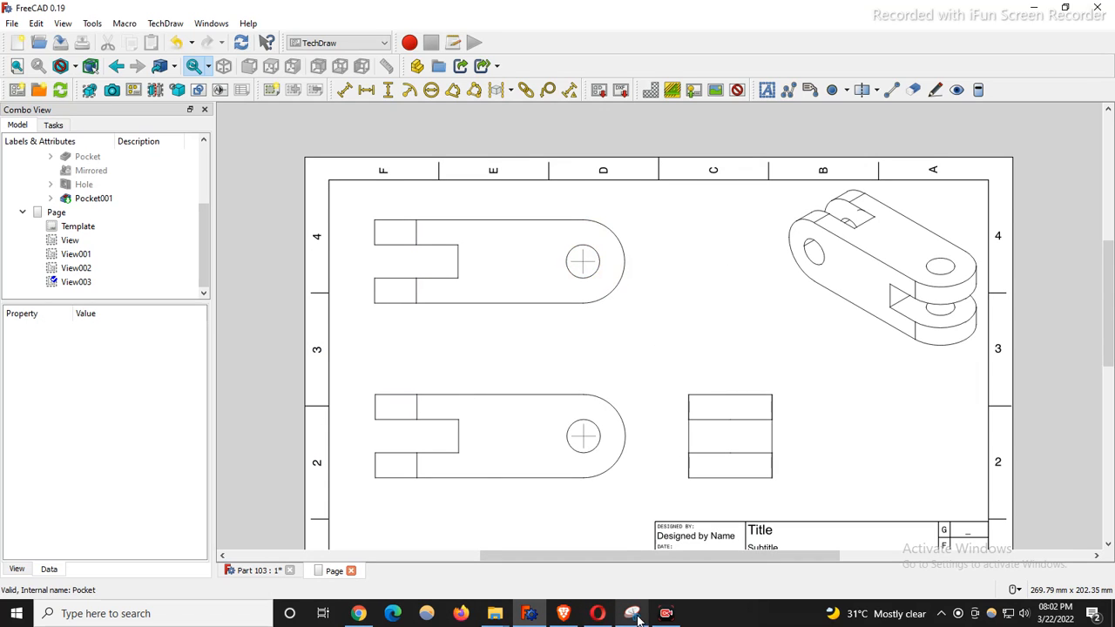
Switch to the Snipping Tool to compare the dimensioned reference drawing 103 with the page, then return to FreeCAD
{"action": "left_click", "coordinate": [637, 619]}
{"action": "scroll", "coordinate": [340, 310], "scroll_direction": "down", "scroll_amount": 3}
{"action": "scroll", "coordinate": [445, 308], "scroll_direction": "up", "scroll_amount": 3}
{"action": "scroll", "coordinate": [253, 323], "scroll_direction": "down", "scroll_amount": 4}
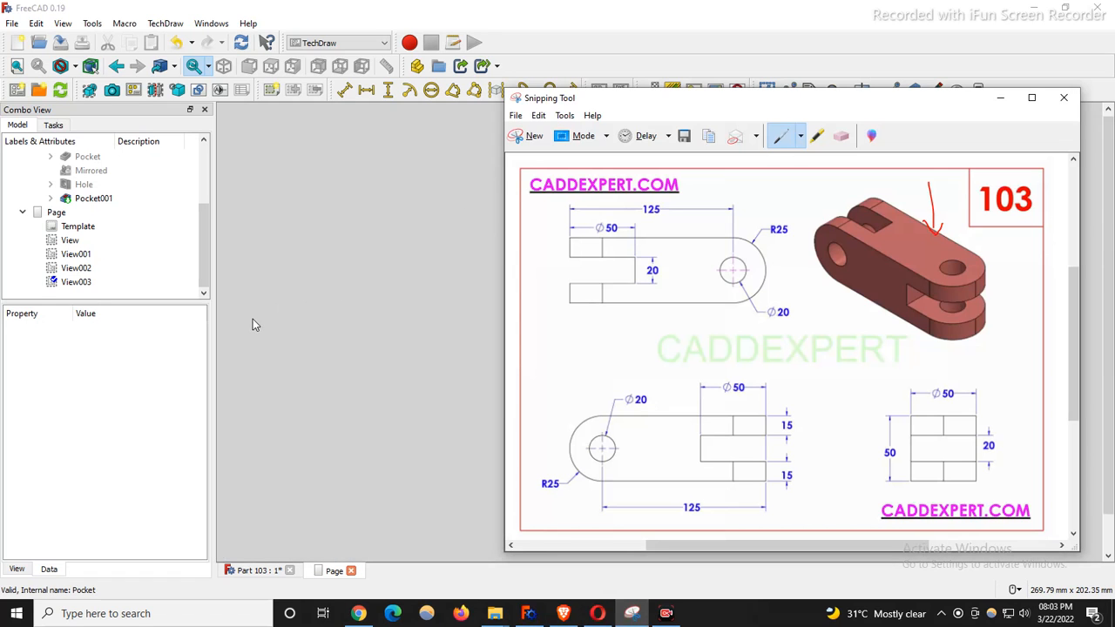
{"action": "scroll", "coordinate": [253, 319], "scroll_direction": "up", "scroll_amount": 2}
{"action": "left_click", "coordinate": [1000, 98]}
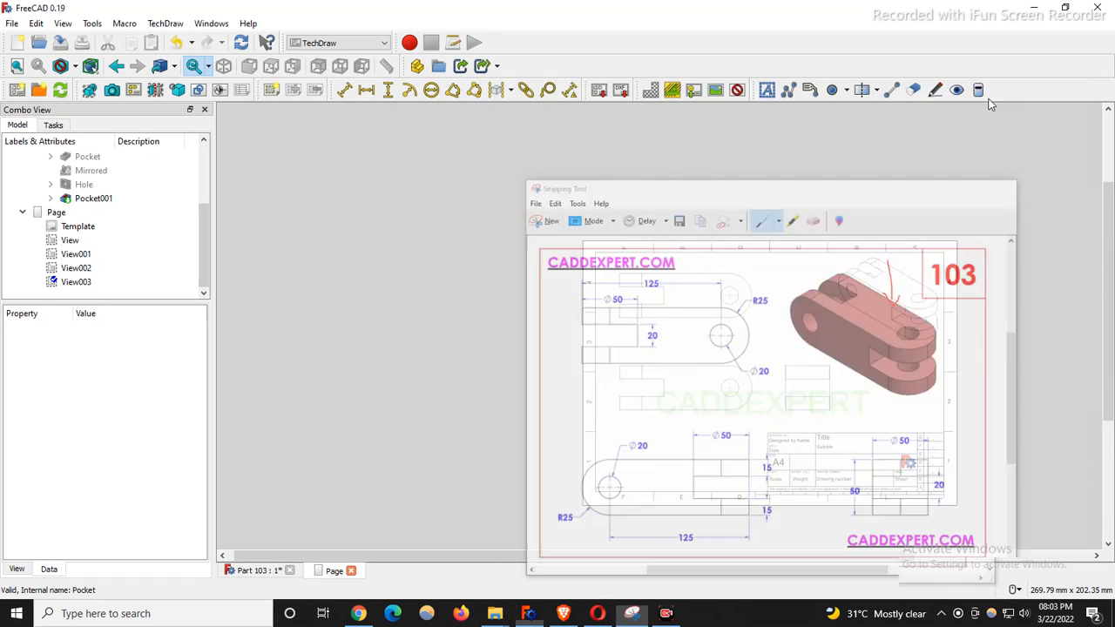
{"action": "scroll", "coordinate": [757, 391], "scroll_direction": "up", "scroll_amount": 3}
{"action": "scroll", "coordinate": [369, 296], "scroll_direction": "down", "scroll_amount": 4}
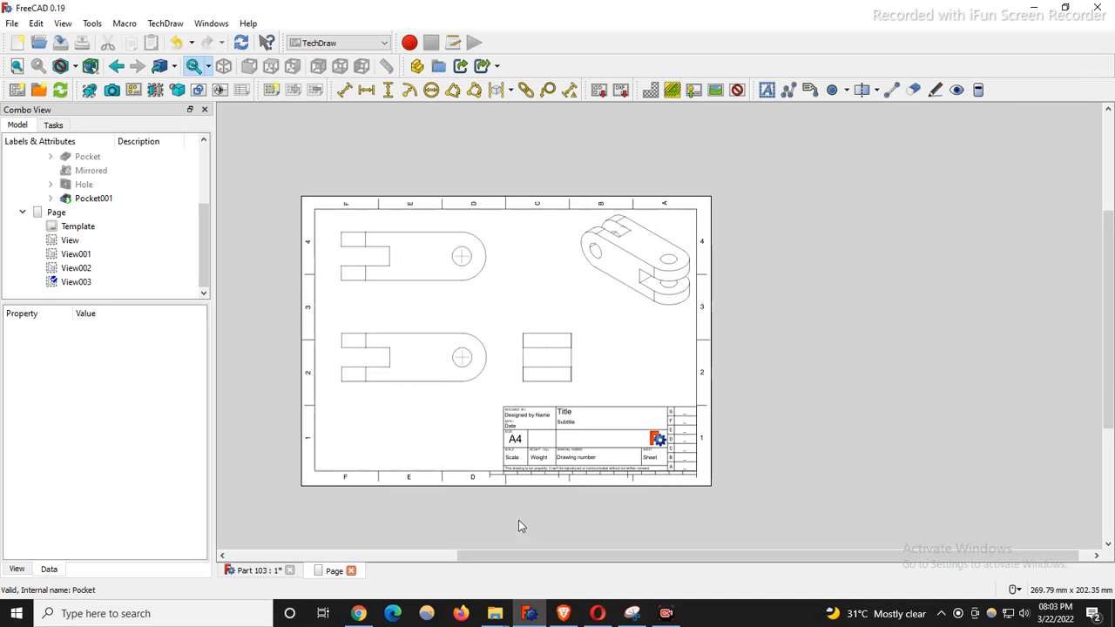
{"action": "left_click", "coordinate": [424, 557]}
{"action": "scroll", "coordinate": [505, 505], "scroll_direction": "down", "scroll_amount": 3}
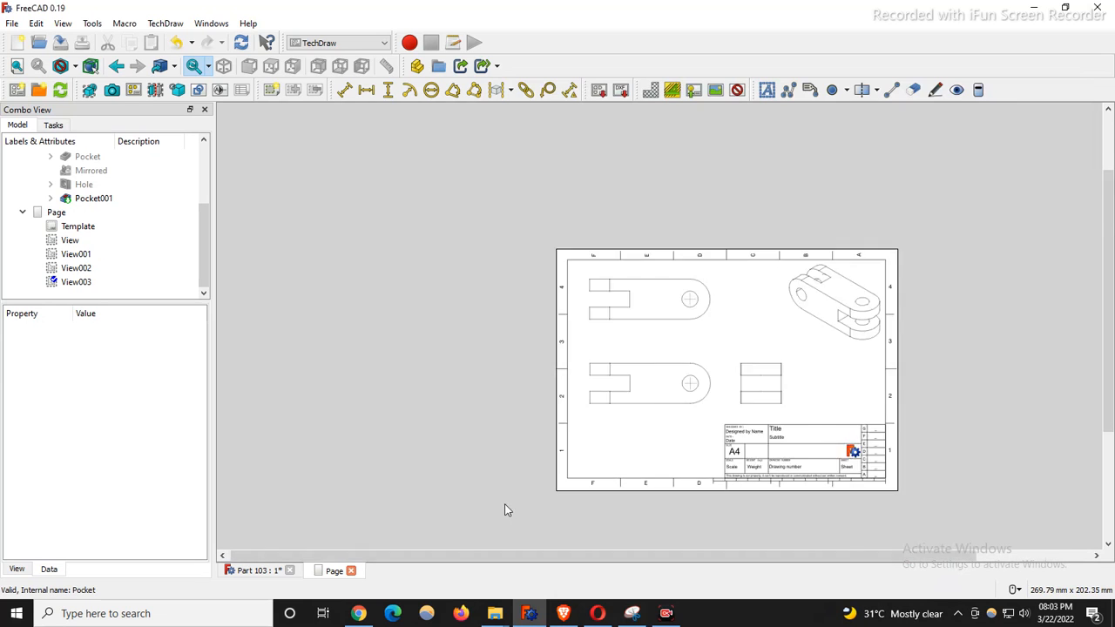
{"action": "scroll", "coordinate": [914, 452], "scroll_direction": "up", "scroll_amount": 2}
{"action": "scroll", "coordinate": [797, 406], "scroll_direction": "up", "scroll_amount": 3}
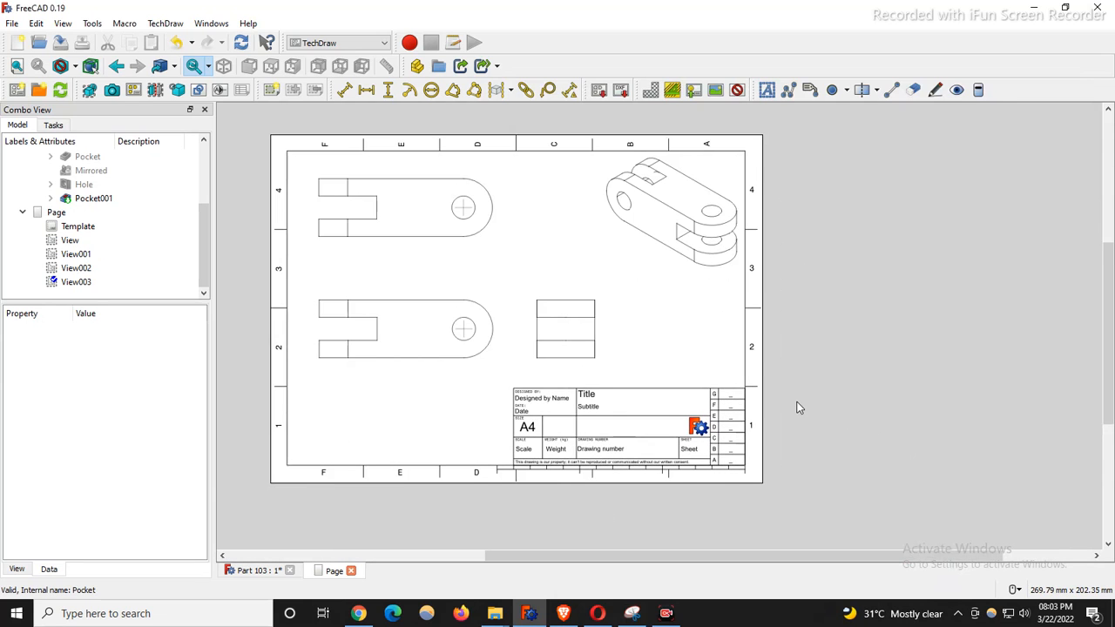
{"action": "left_click", "coordinate": [632, 613]}
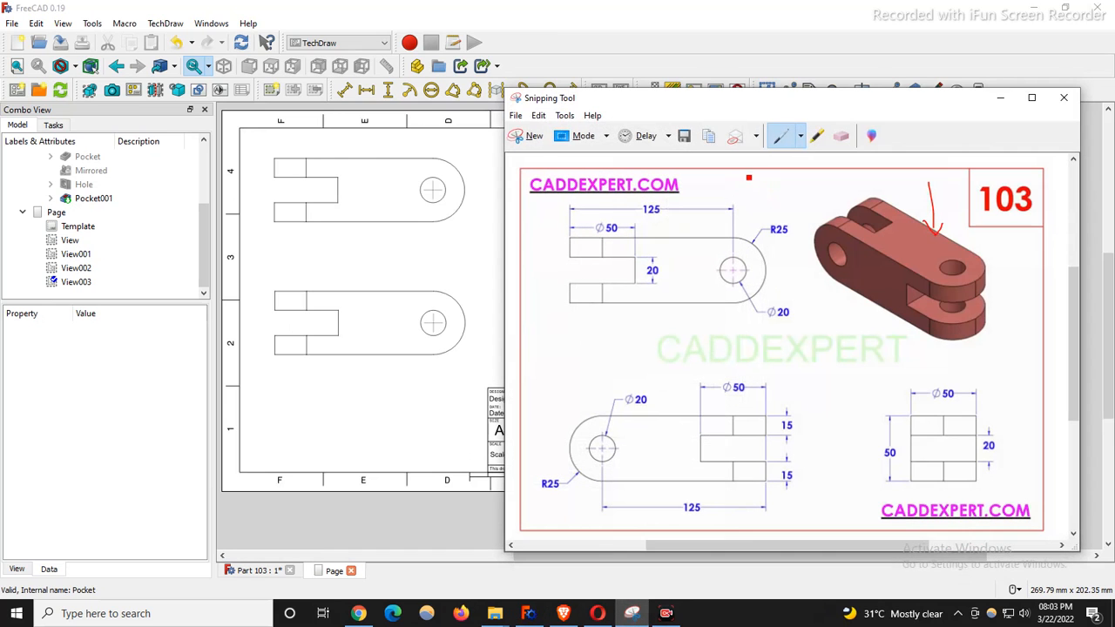
{"action": "left_click_drag", "start_coordinate": [707, 109], "coordinate": [524, 221]}
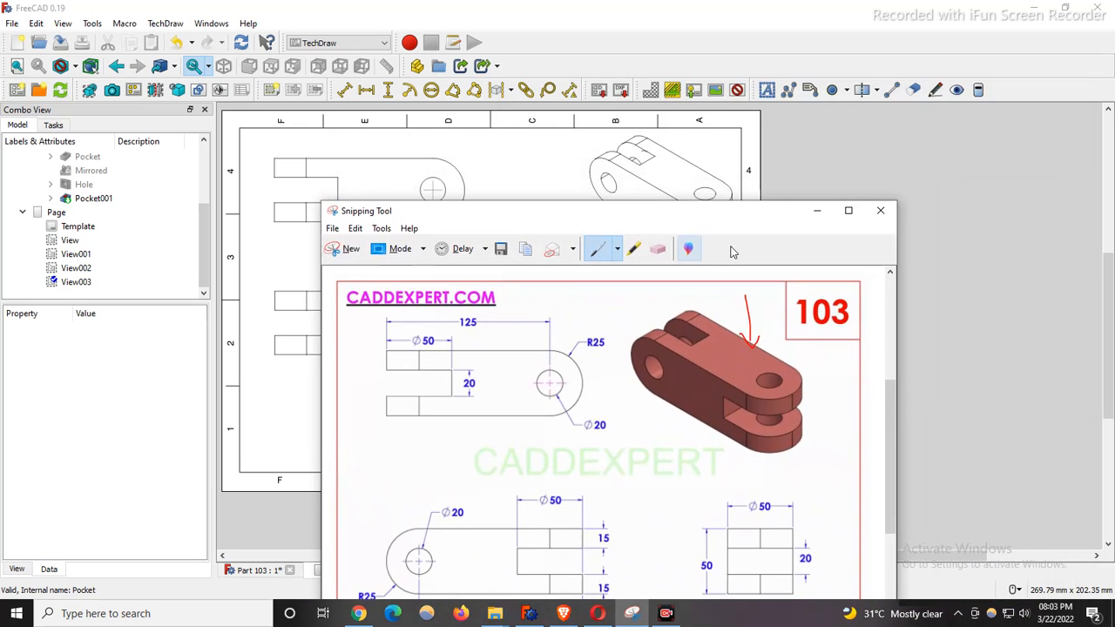
{"action": "left_click", "coordinate": [818, 213]}
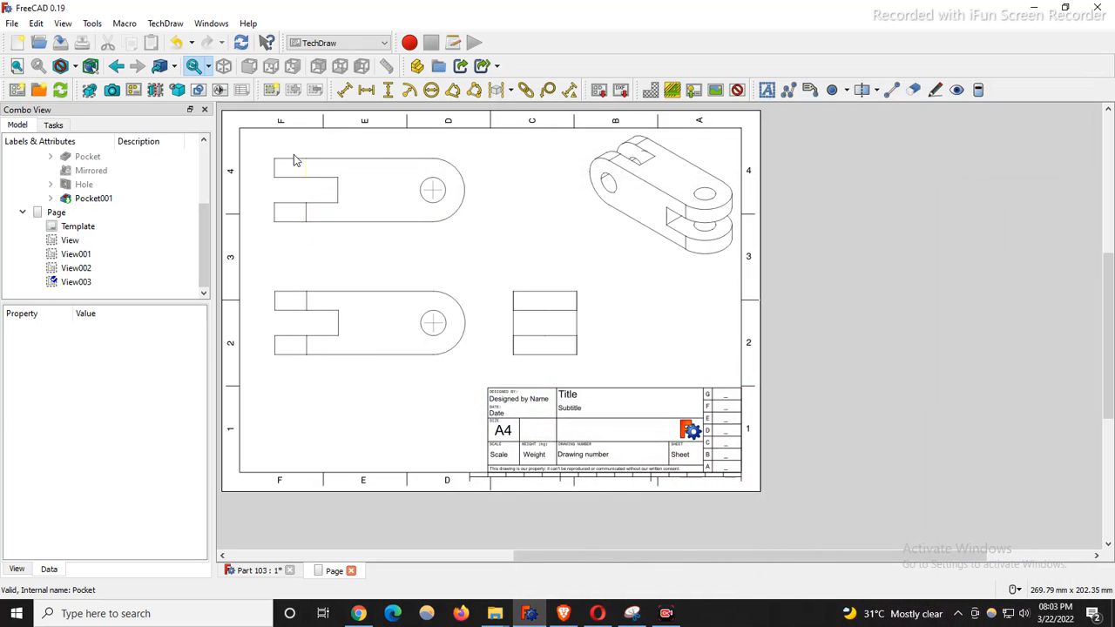
{"action": "scroll", "coordinate": [237, 154], "scroll_direction": "up", "scroll_amount": 2}
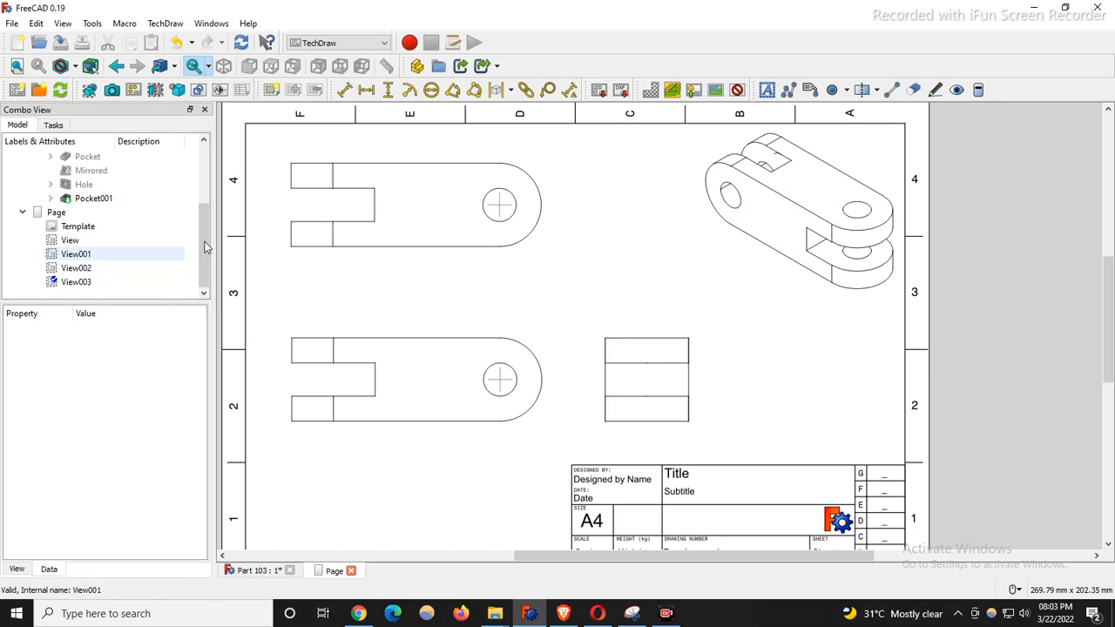
{"action": "left_click", "coordinate": [293, 185]}
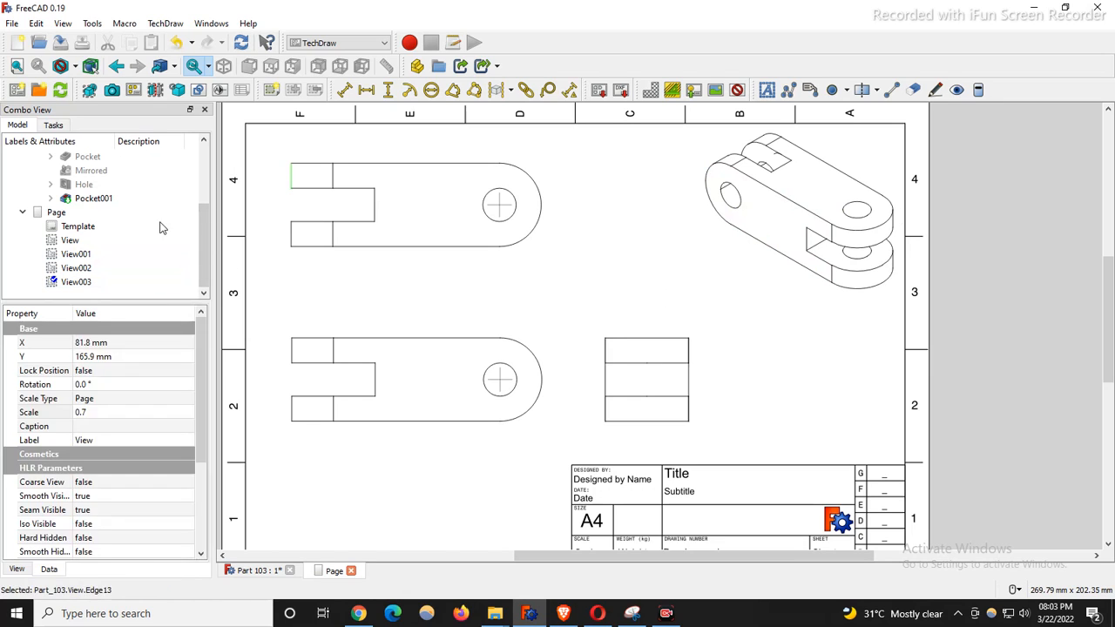
{"action": "left_click", "coordinate": [501, 205]}
{"action": "scroll", "coordinate": [525, 193], "scroll_direction": "up", "scroll_amount": 2}
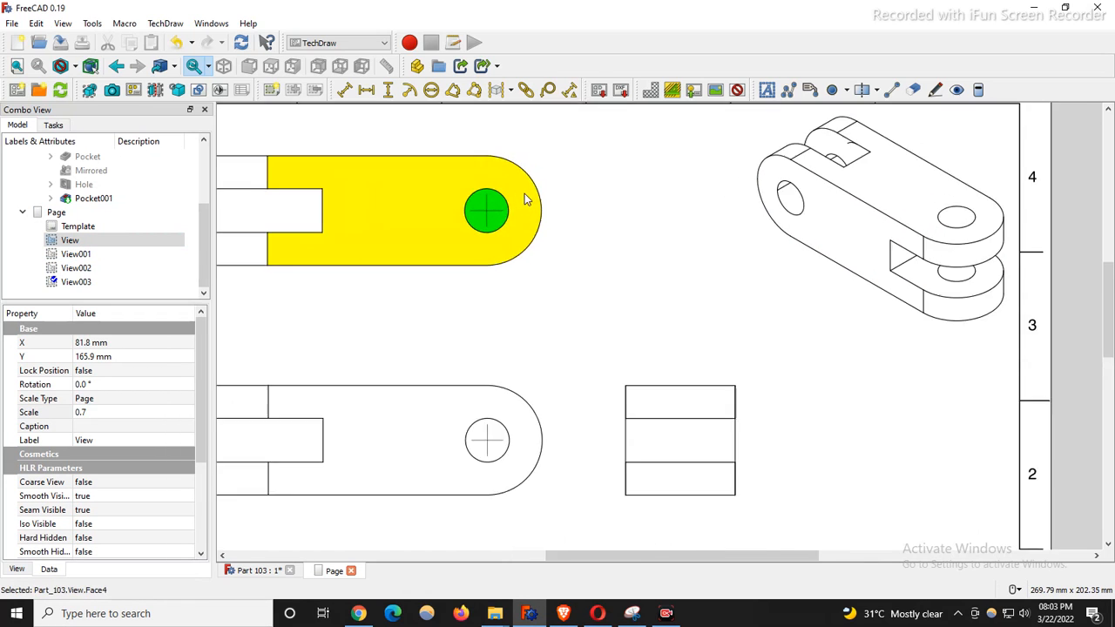
{"action": "left_click", "coordinate": [607, 250]}
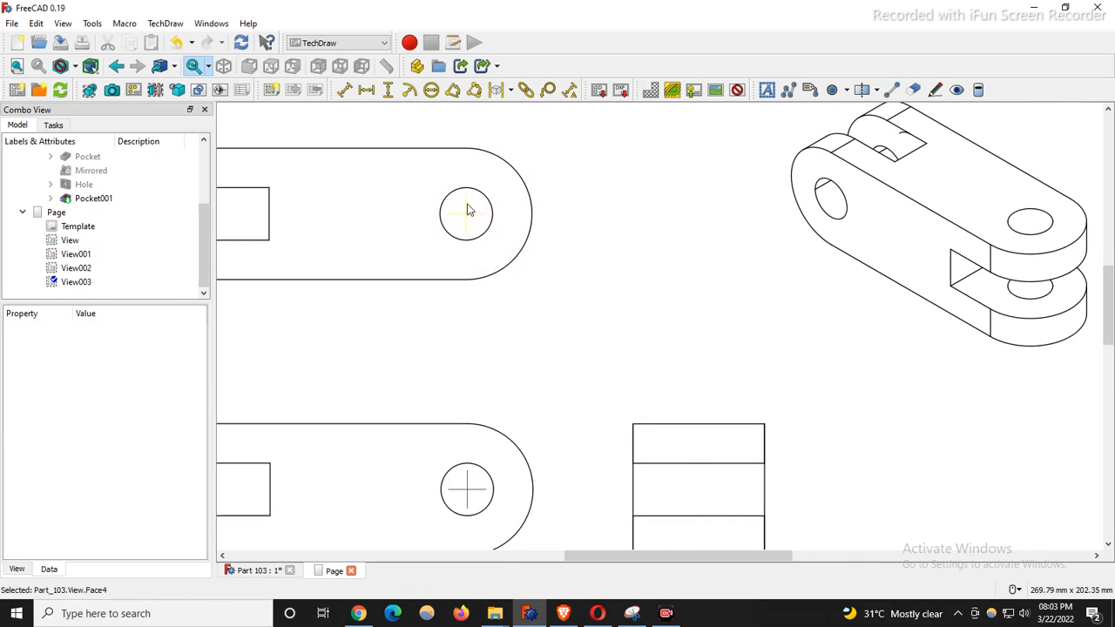
Dimension the horizontal distance from the fork's end edge to the hole's center in the upper view and place it above the outline
{"action": "left_click", "coordinate": [468, 209]}
{"action": "scroll", "coordinate": [627, 324], "scroll_direction": "down", "scroll_amount": 2}
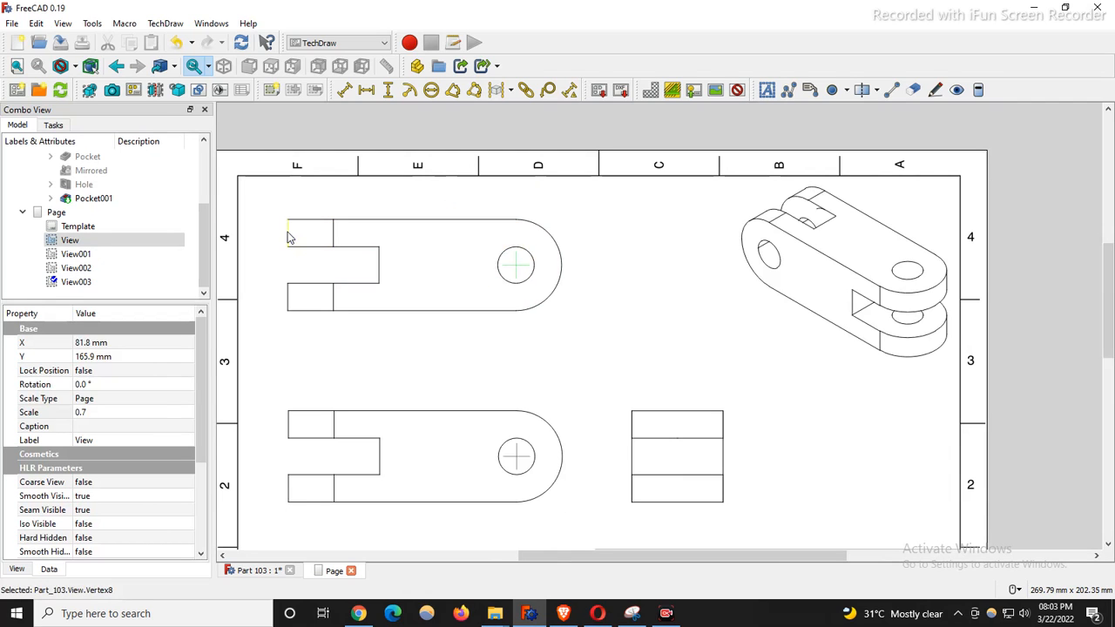
{"action": "left_click", "coordinate": [289, 235], "text": "ctrl"}
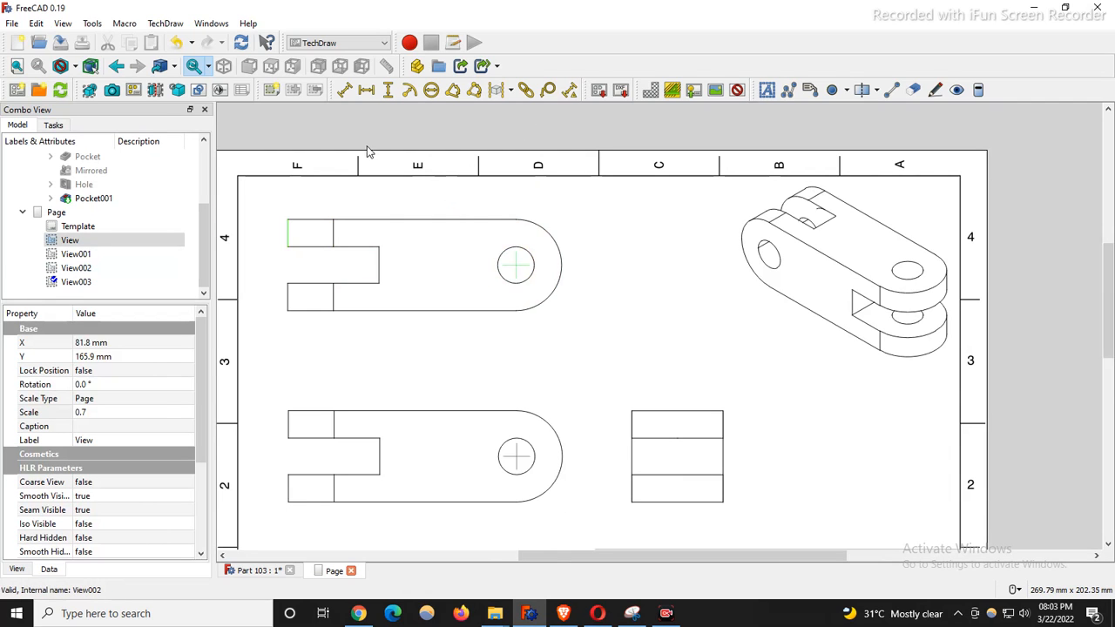
{"action": "left_click", "coordinate": [367, 90]}
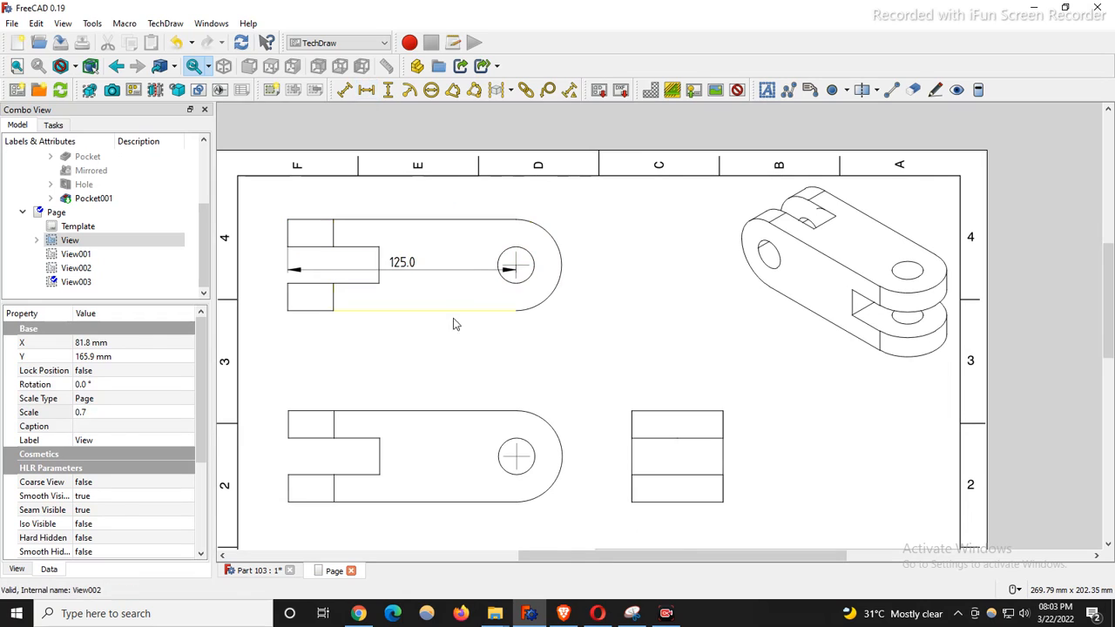
{"action": "middle_click_drag", "start_coordinate": [662, 312], "coordinate": [667, 309]}
{"action": "left_click_drag", "start_coordinate": [399, 271], "coordinate": [403, 198]}
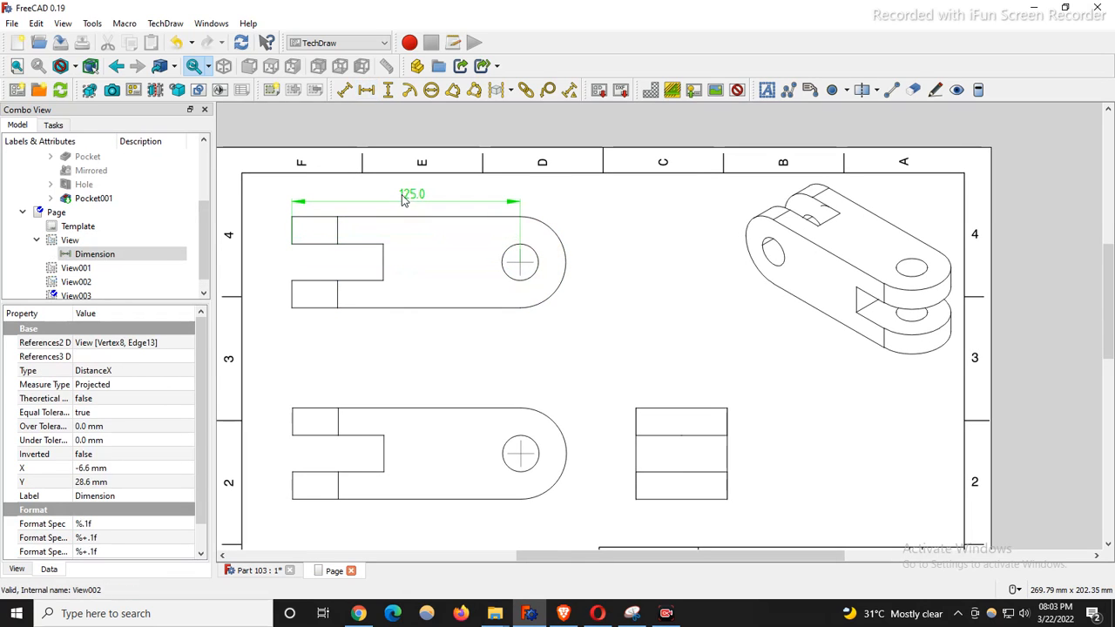
{"action": "left_click", "coordinate": [826, 354]}
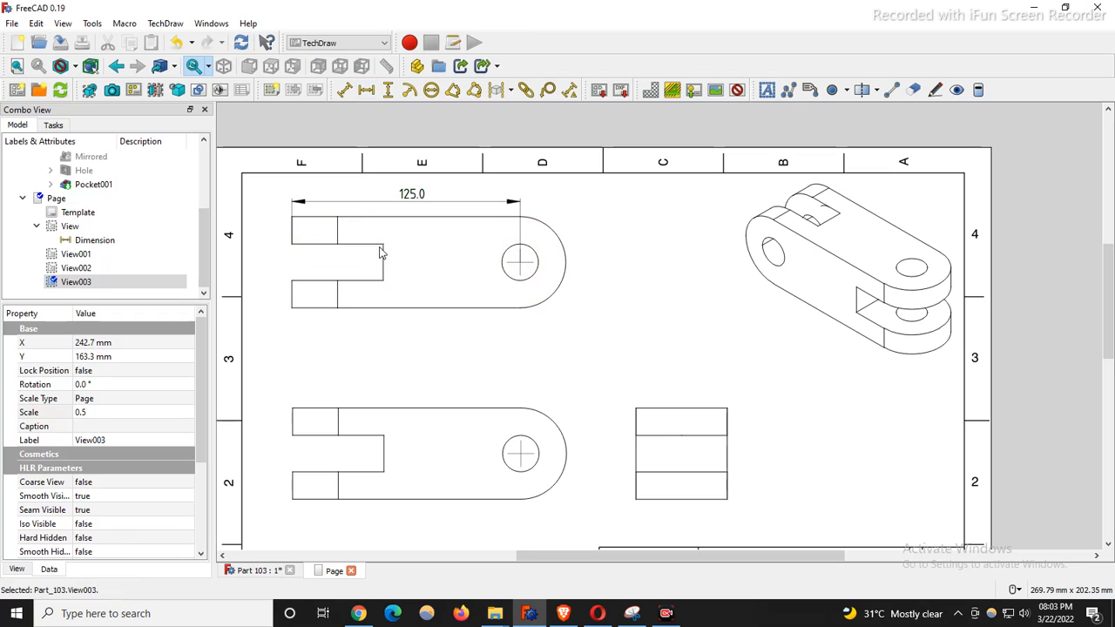
Add a vertical dimension for the slot width in the upper view, placed beyond the slot's closed end with its text below the outline
{"action": "left_click", "coordinate": [376, 247]}
{"action": "left_click", "coordinate": [365, 283], "text": "ctrl"}
{"action": "left_click", "coordinate": [389, 90]}
{"action": "left_click_drag", "start_coordinate": [340, 270], "coordinate": [413, 340]}
{"action": "left_click", "coordinate": [419, 271]}
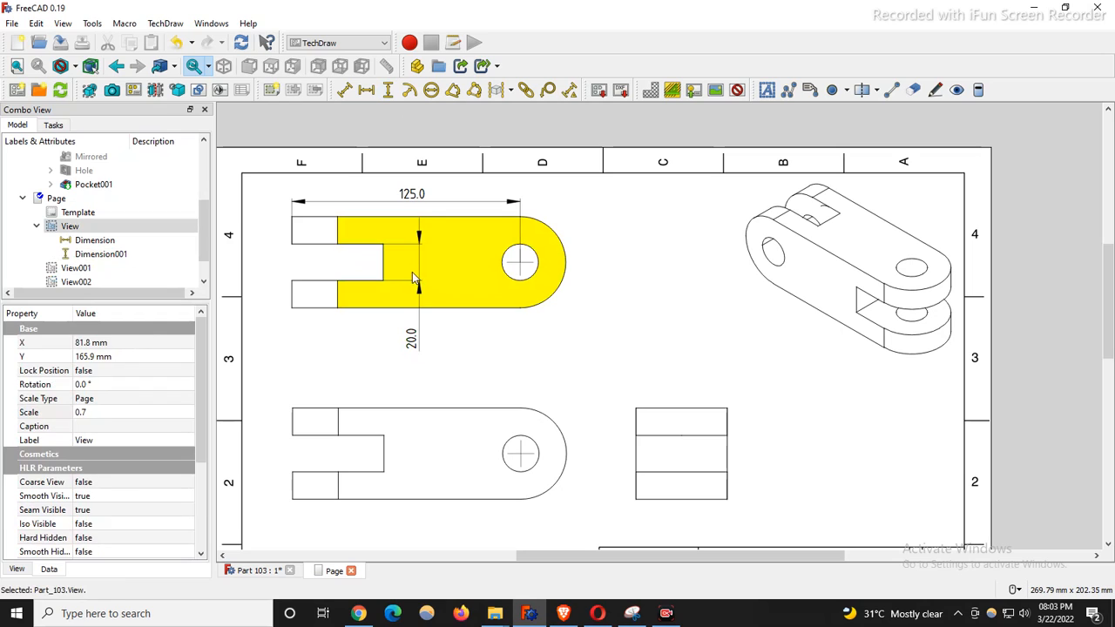
{"action": "left_click", "coordinate": [558, 370]}
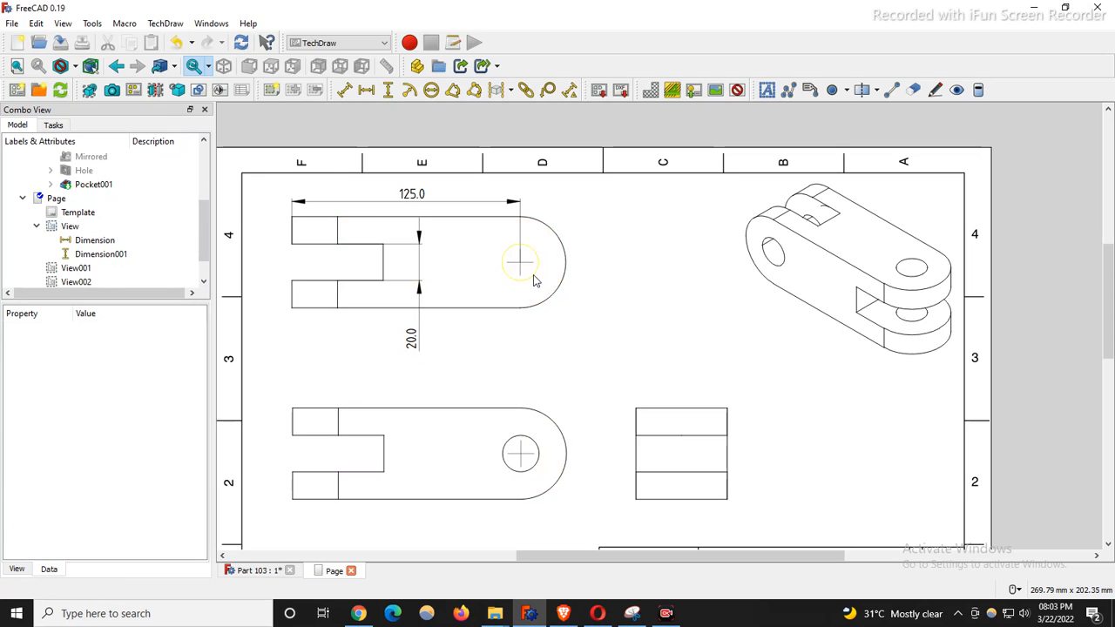
Add a diameter dimension to the hole in the upper view and place its text outside the rounded end
{"action": "left_click", "coordinate": [535, 280]}
{"action": "left_click", "coordinate": [431, 93]}
{"action": "left_click_drag", "start_coordinate": [432, 272], "coordinate": [588, 315]}
{"action": "left_click", "coordinate": [627, 298]}
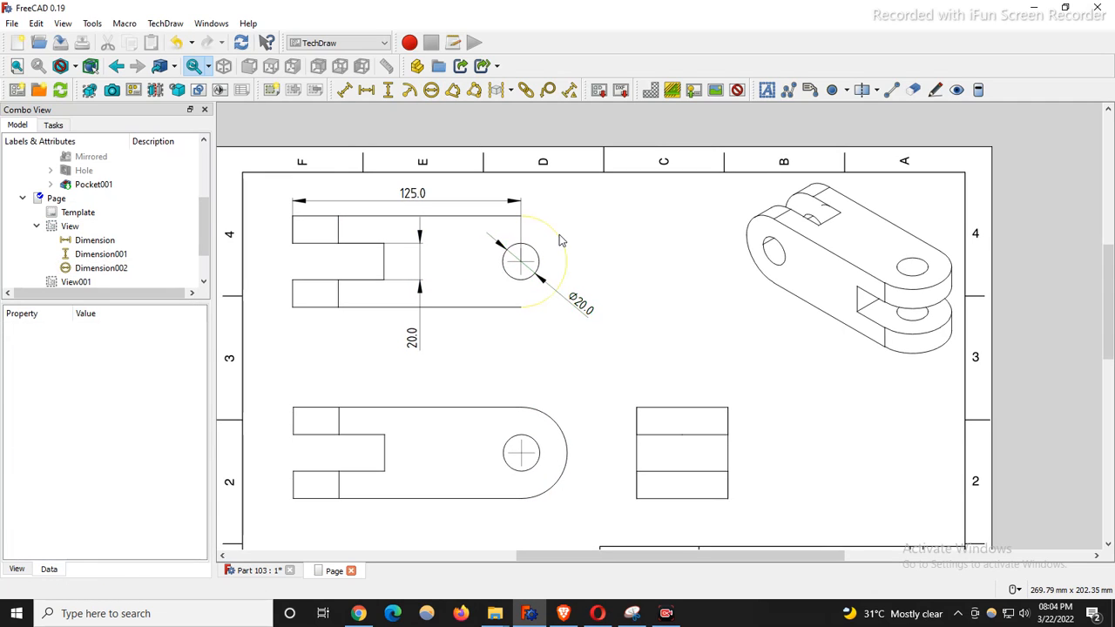
Add a radius dimension to the rounded end in the upper view and place its text outside the arc
{"action": "left_click", "coordinate": [561, 242]}
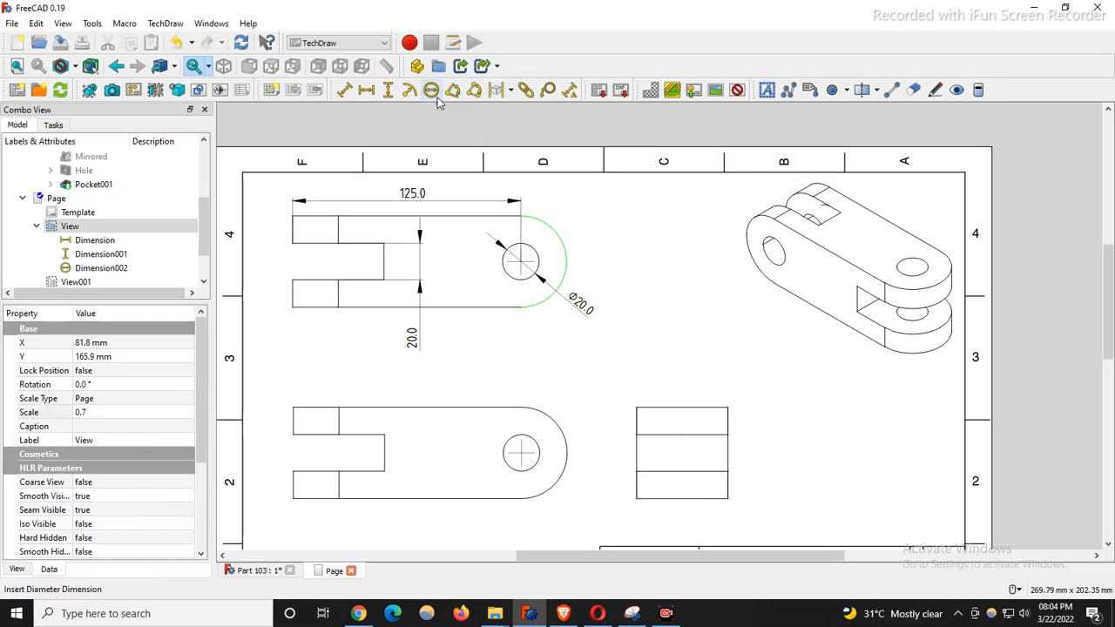
{"action": "left_click", "coordinate": [410, 91]}
{"action": "left_click_drag", "start_coordinate": [431, 273], "coordinate": [595, 229]}
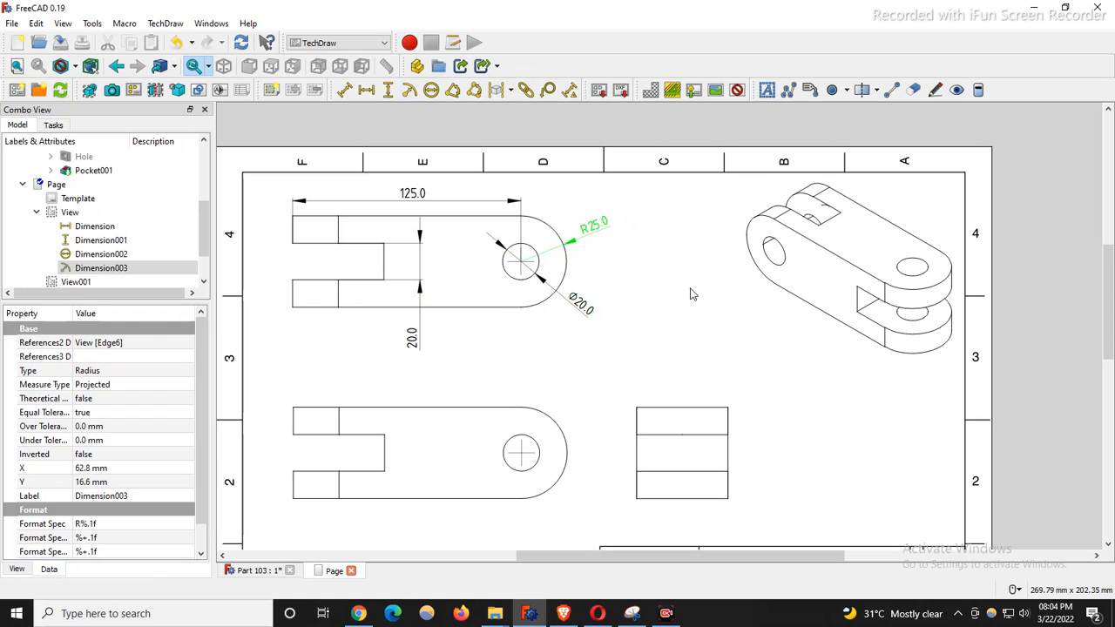
{"action": "left_click", "coordinate": [689, 290]}
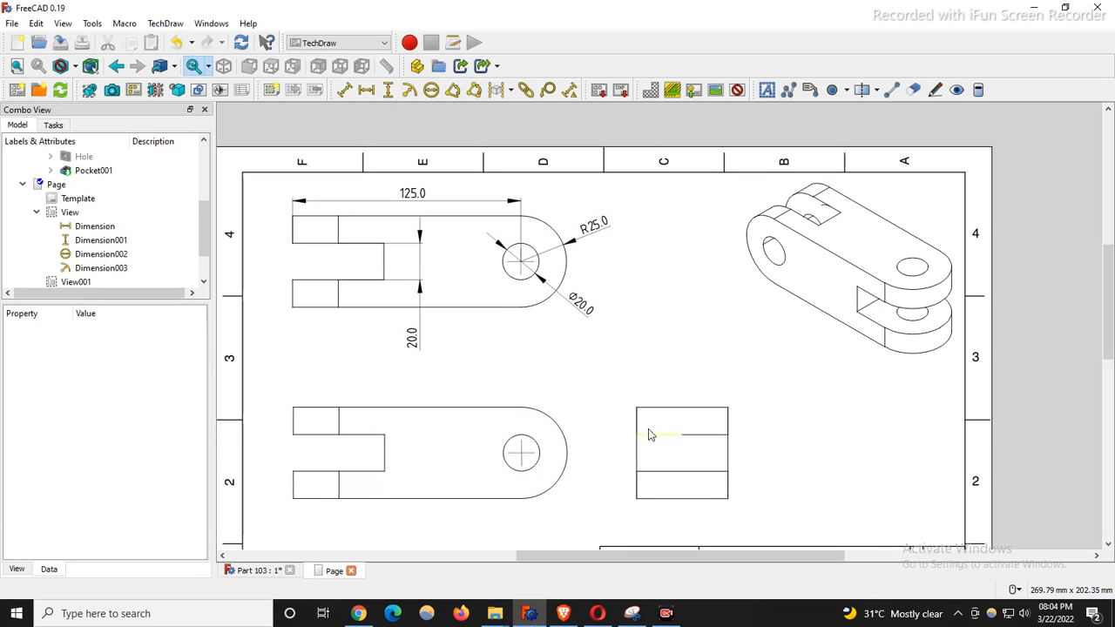
{"action": "left_click", "coordinate": [552, 422]}
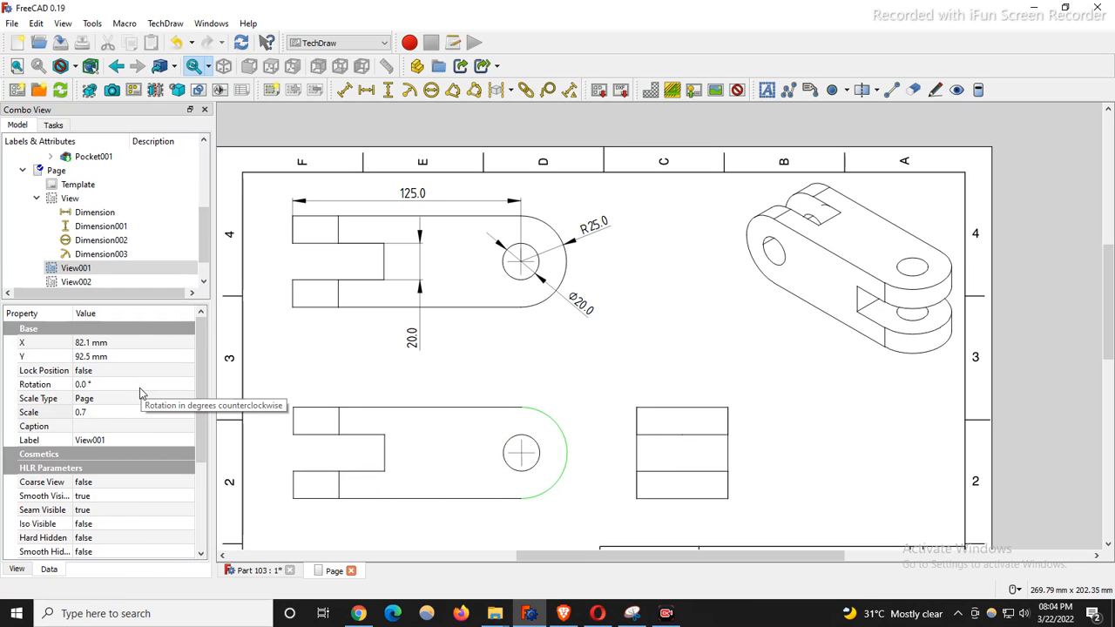
{"action": "left_click", "coordinate": [567, 384]}
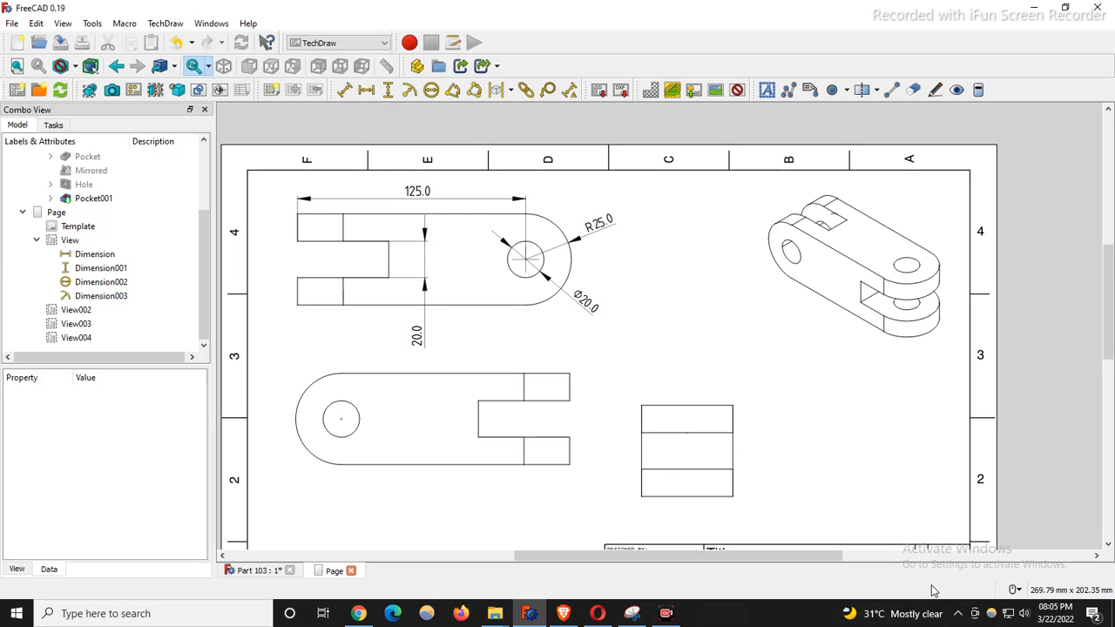
Switch to the Snipping Tool, circle the lower view in reference drawing 103 to examine its layout and dimensions, and return to FreeCAD
{"action": "left_click", "coordinate": [632, 614]}
{"action": "left_click_drag", "start_coordinate": [579, 216], "coordinate": [786, 86]}
{"action": "mouse_move", "coordinate": [599, 360]}
{"action": "left_mouse_down"}
{"action": "mouse_move", "coordinate": [813, 535]}
{"action": "mouse_move", "coordinate": [611, 471]}
{"action": "left_mouse_up"}
{"action": "left_click_drag", "start_coordinate": [587, 420], "coordinate": [578, 373]}
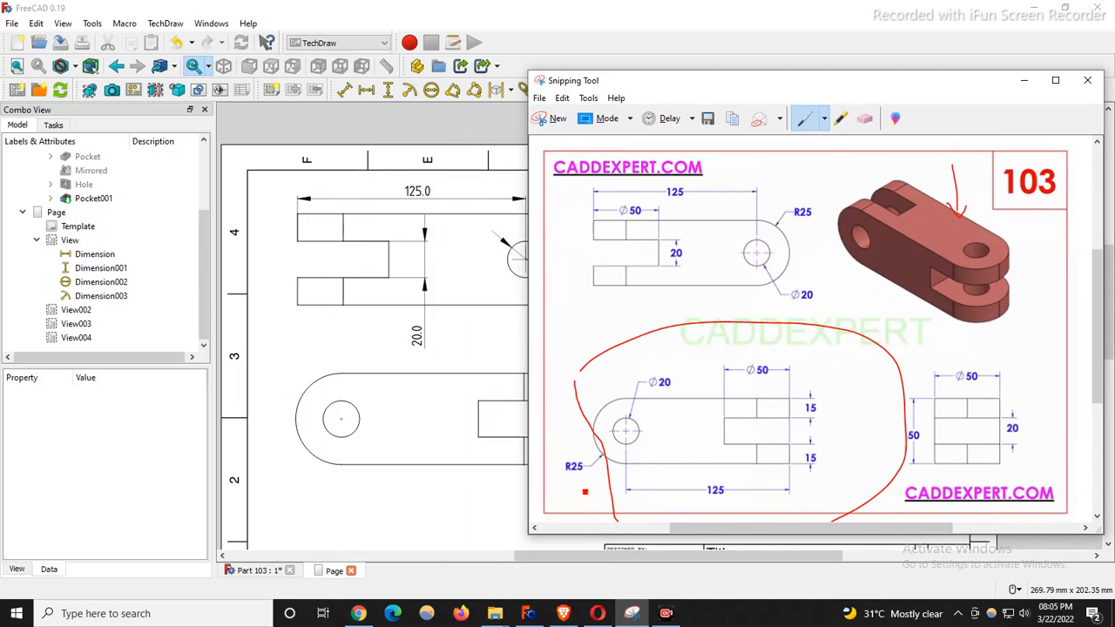
{"action": "left_click", "coordinate": [1026, 81]}
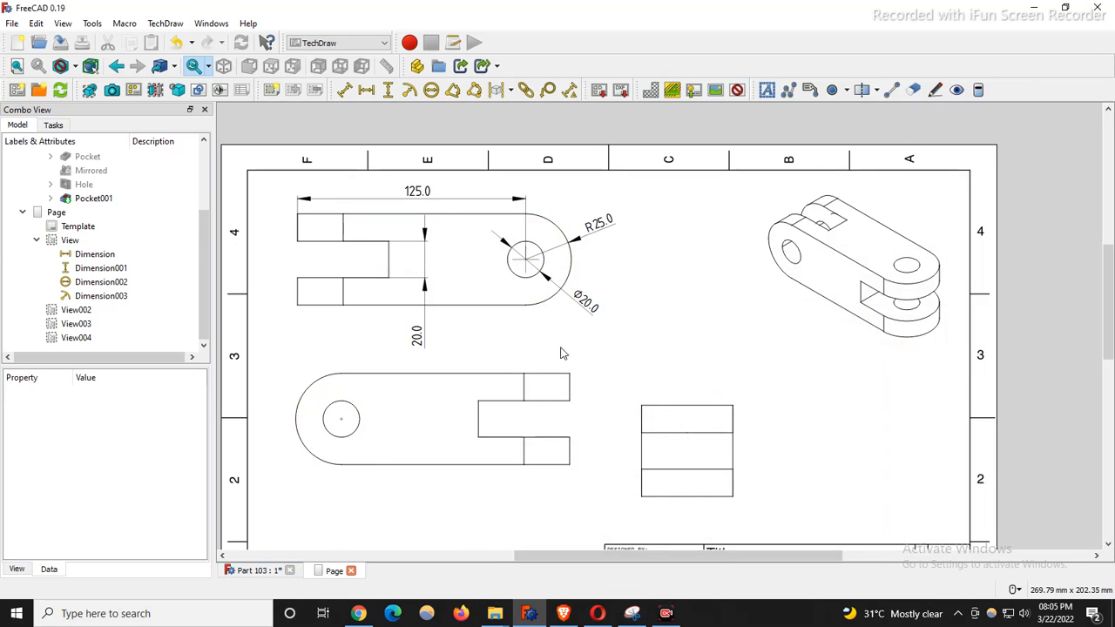
Add a horizontal dimension for the slot depth above the upper view's outline and raise the 125 mm dimension to clear it
{"action": "scroll", "coordinate": [340, 233], "scroll_direction": "up", "scroll_amount": 1}
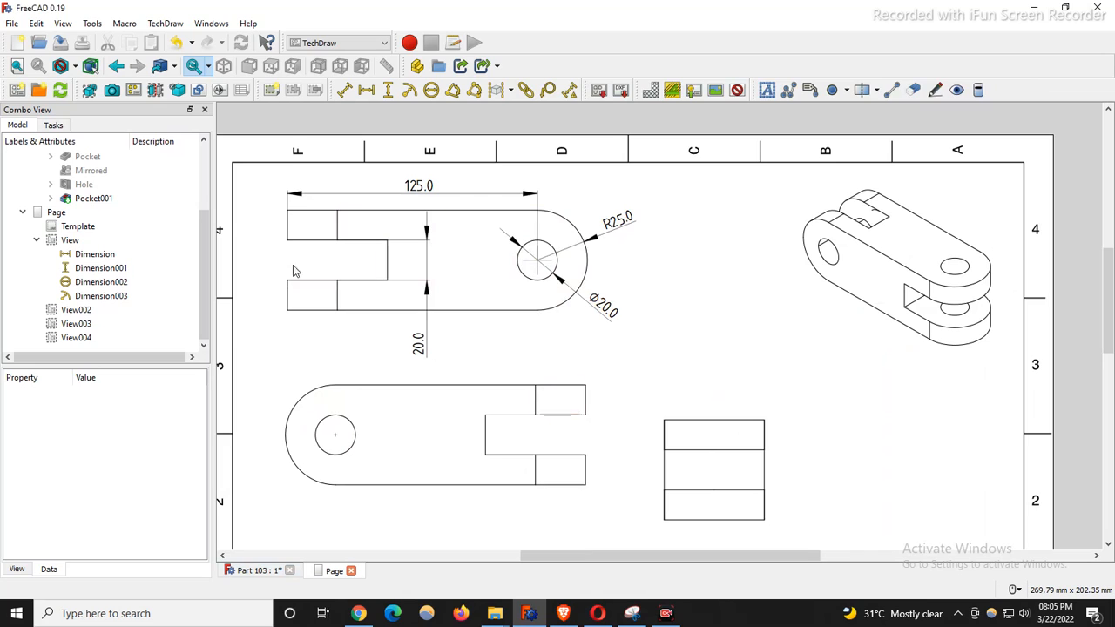
{"action": "left_click", "coordinate": [387, 258]}
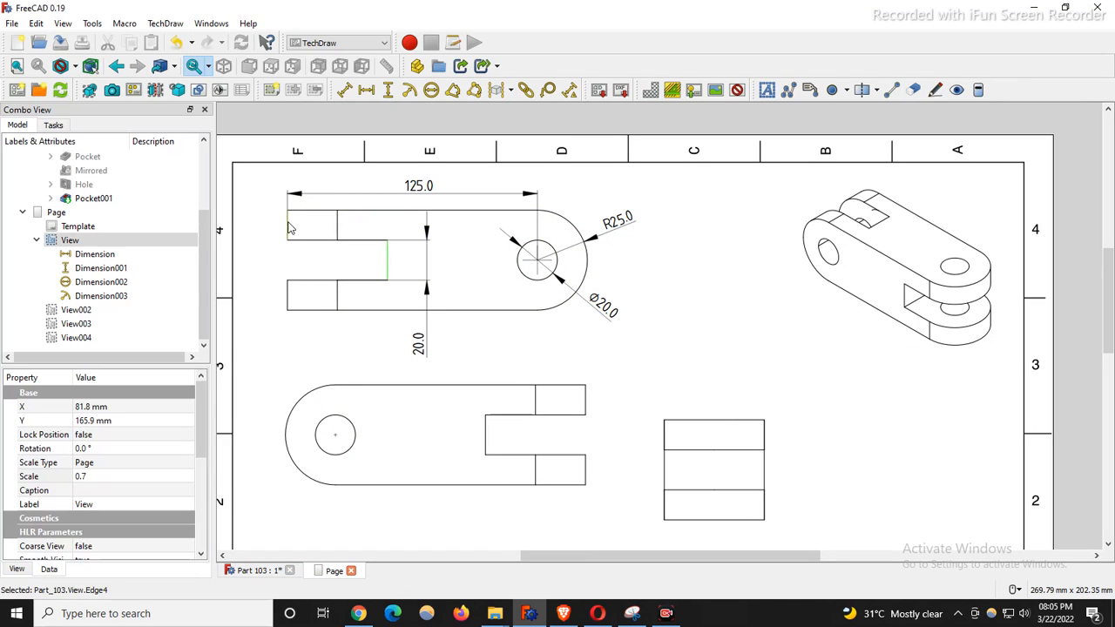
{"action": "left_click", "coordinate": [288, 228], "text": "ctrl"}
{"action": "left_click", "coordinate": [365, 90]}
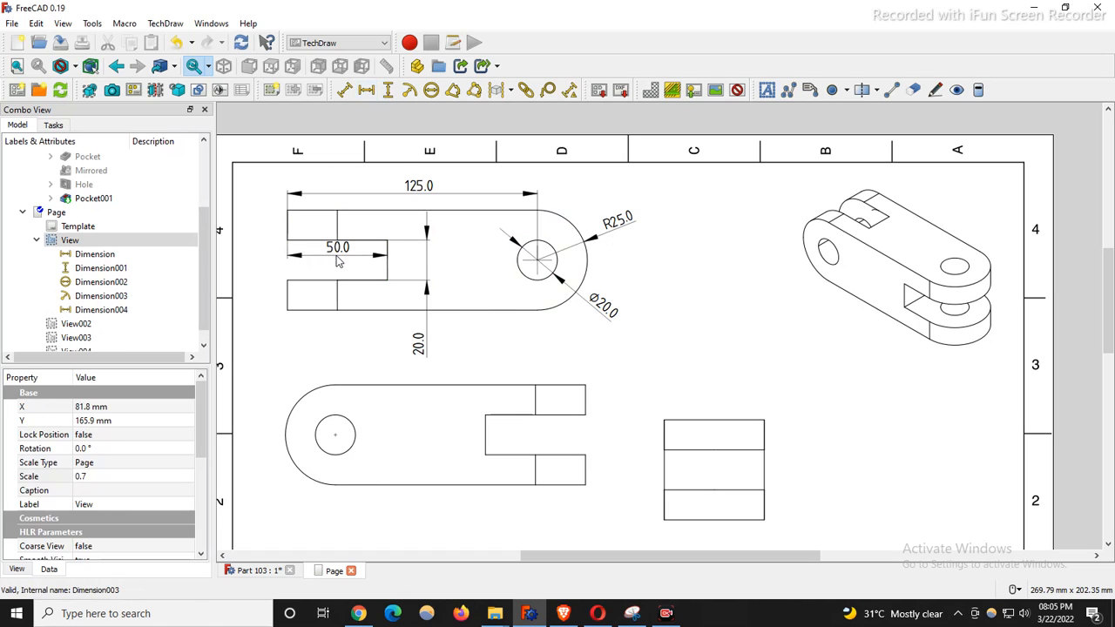
{"action": "left_click_drag", "start_coordinate": [338, 260], "coordinate": [340, 210]}
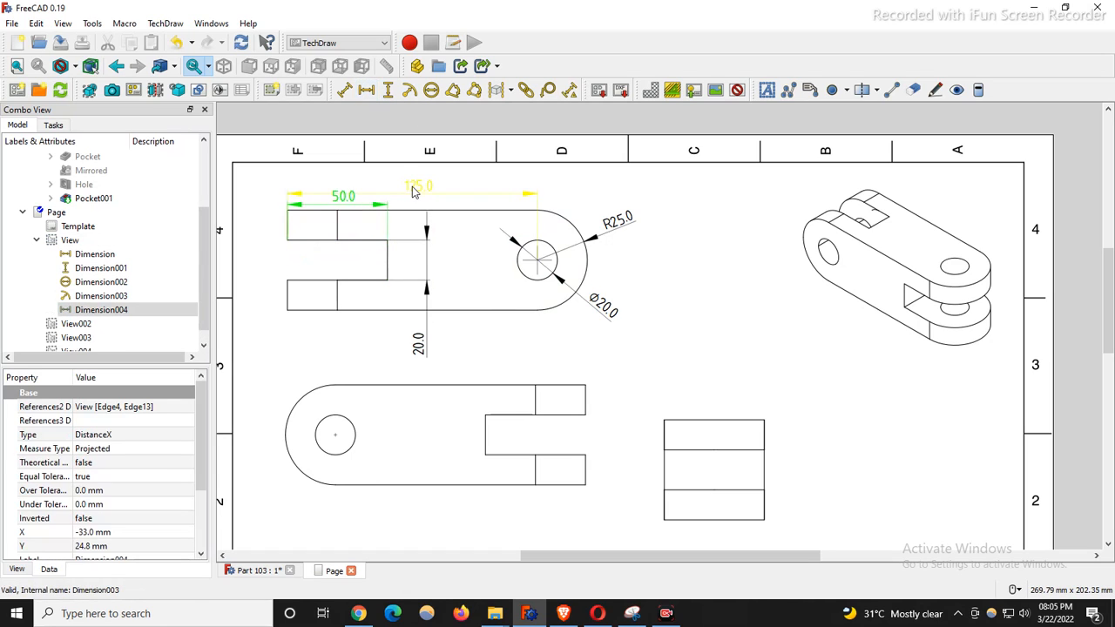
{"action": "left_click_drag", "start_coordinate": [416, 197], "coordinate": [418, 184]}
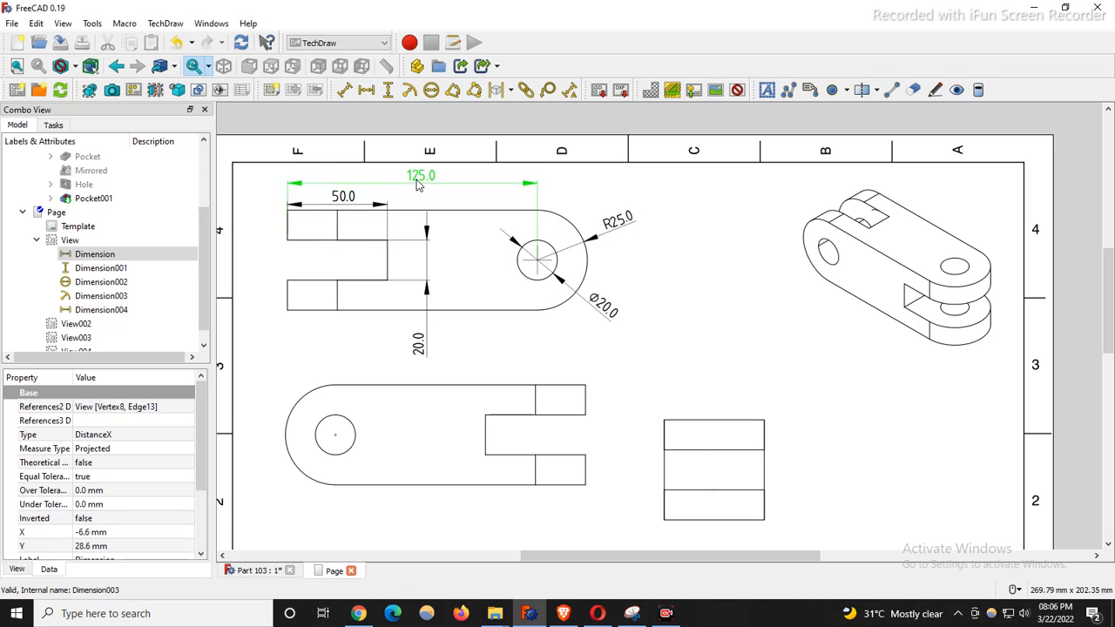
{"action": "left_click", "coordinate": [475, 329]}
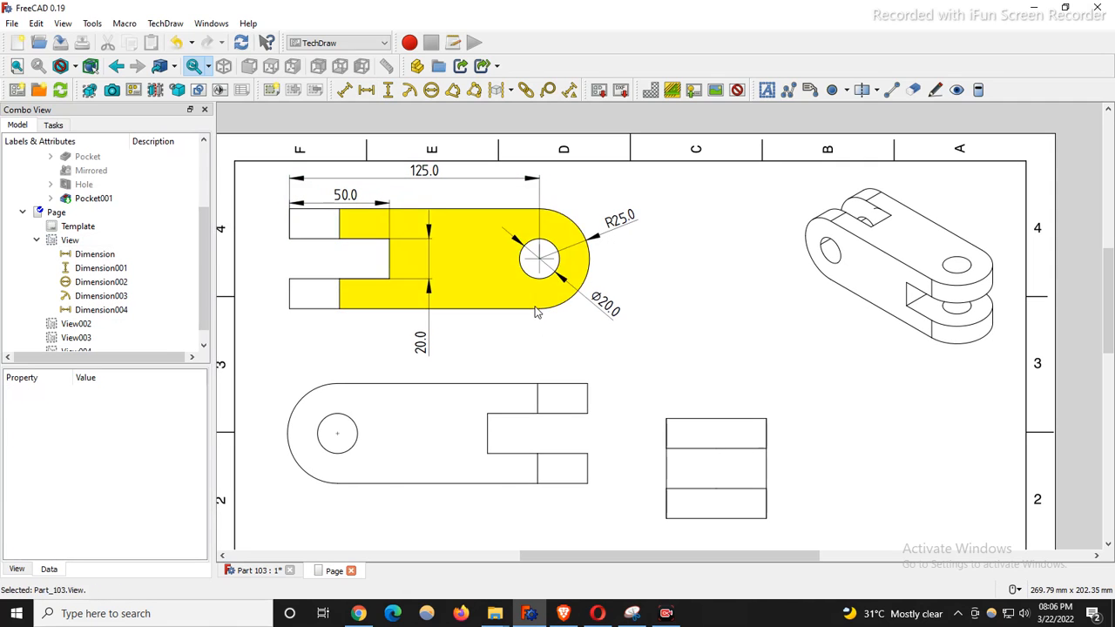
Show the view frames, move the upper view slightly down the page, and hide the frames again
{"action": "right_click", "coordinate": [480, 218]}
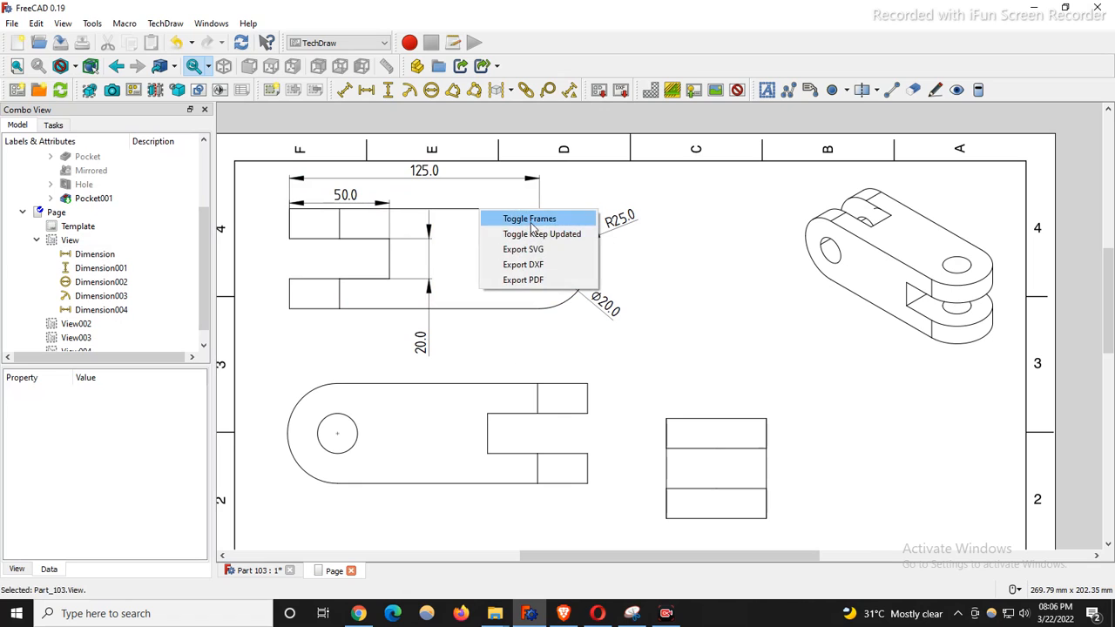
{"action": "left_click", "coordinate": [508, 217]}
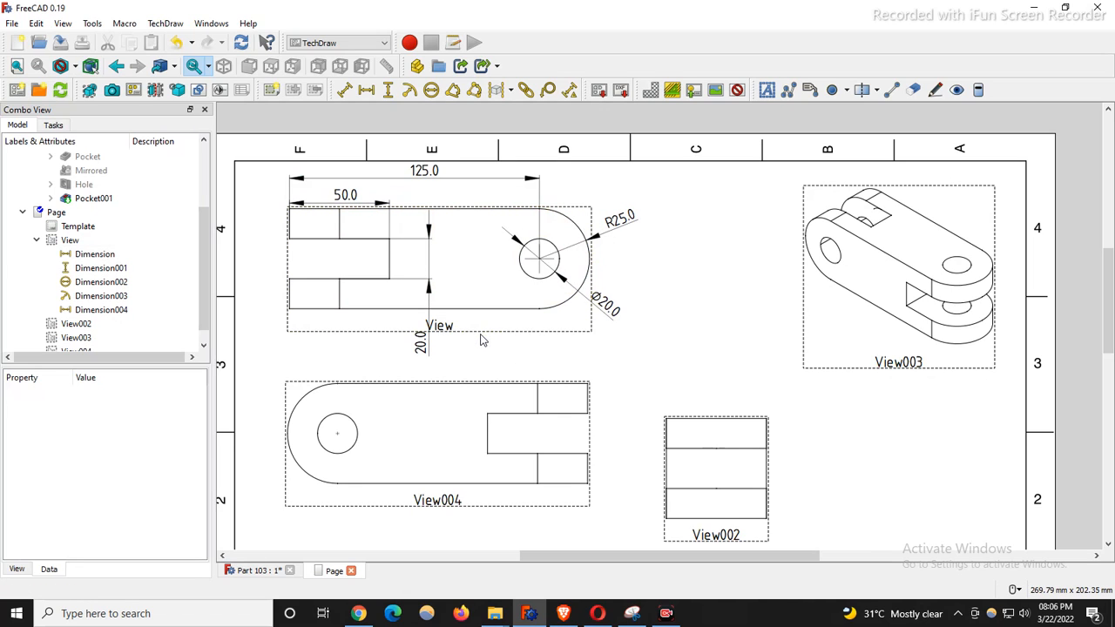
{"action": "left_click_drag", "start_coordinate": [486, 341], "coordinate": [486, 353]}
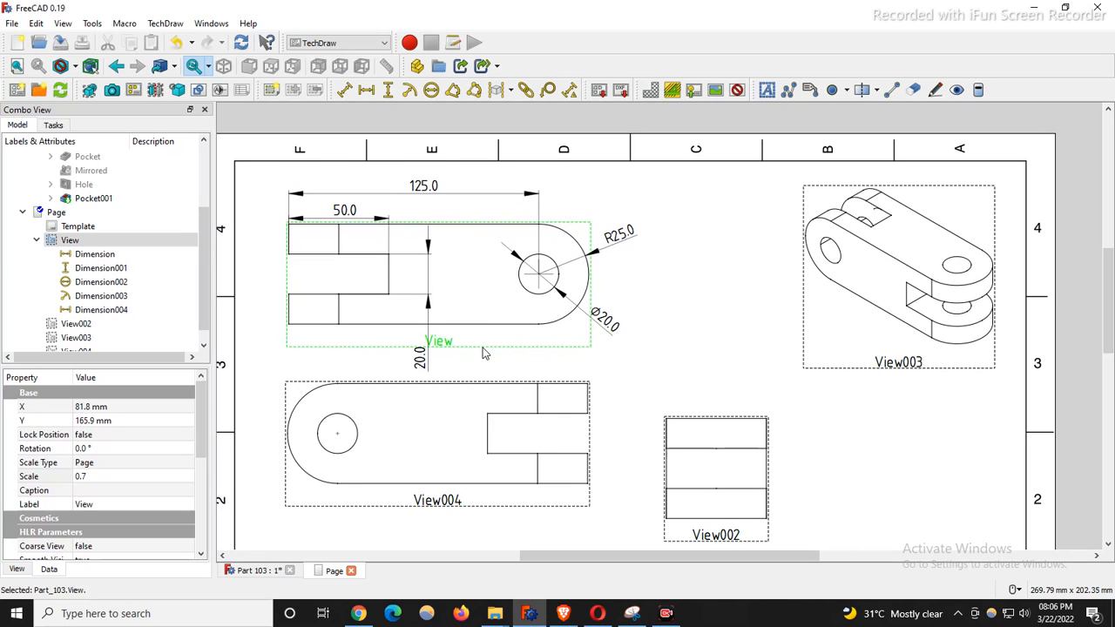
{"action": "right_click", "coordinate": [508, 355]}
{"action": "left_click", "coordinate": [523, 357]}
Place the slot-width text between its extension lines in the upper view and raise the 50 mm and 125 mm dimensions slightly
{"action": "left_click_drag", "start_coordinate": [419, 361], "coordinate": [425, 275]}
{"action": "left_click", "coordinate": [266, 207]}
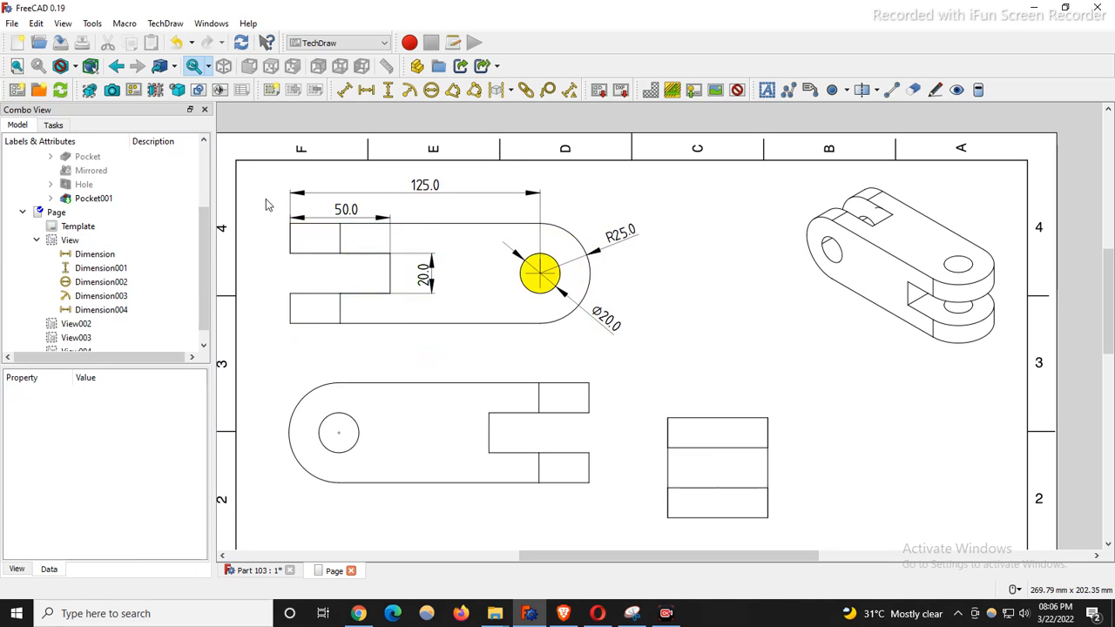
{"action": "left_click_drag", "start_coordinate": [355, 214], "coordinate": [350, 210]}
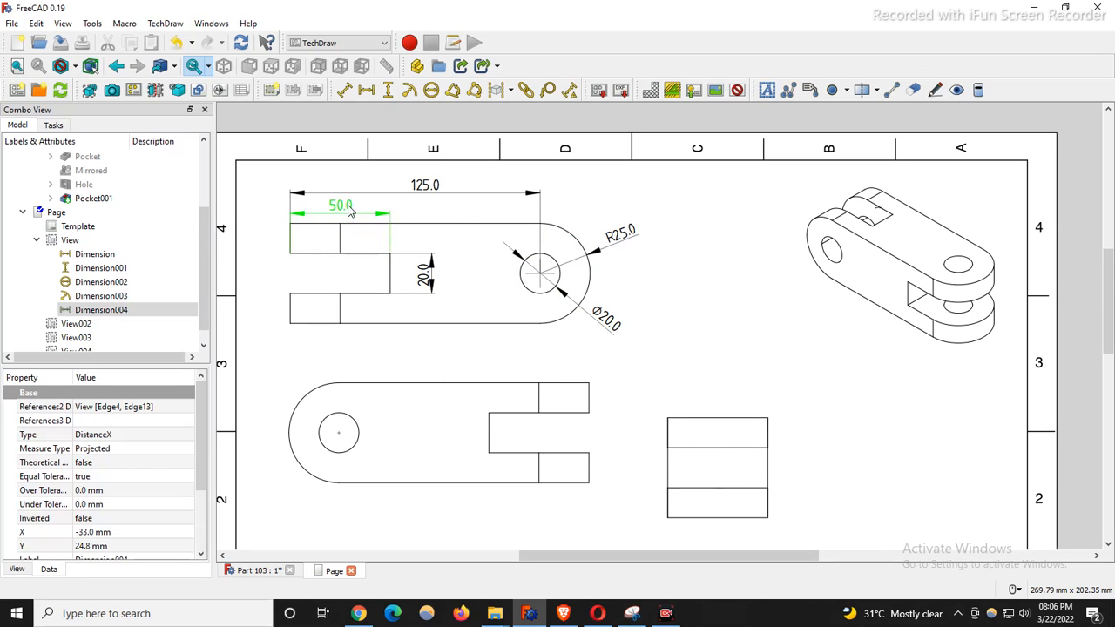
{"action": "left_click", "coordinate": [418, 198]}
{"action": "left_click_drag", "start_coordinate": [425, 190], "coordinate": [424, 187]}
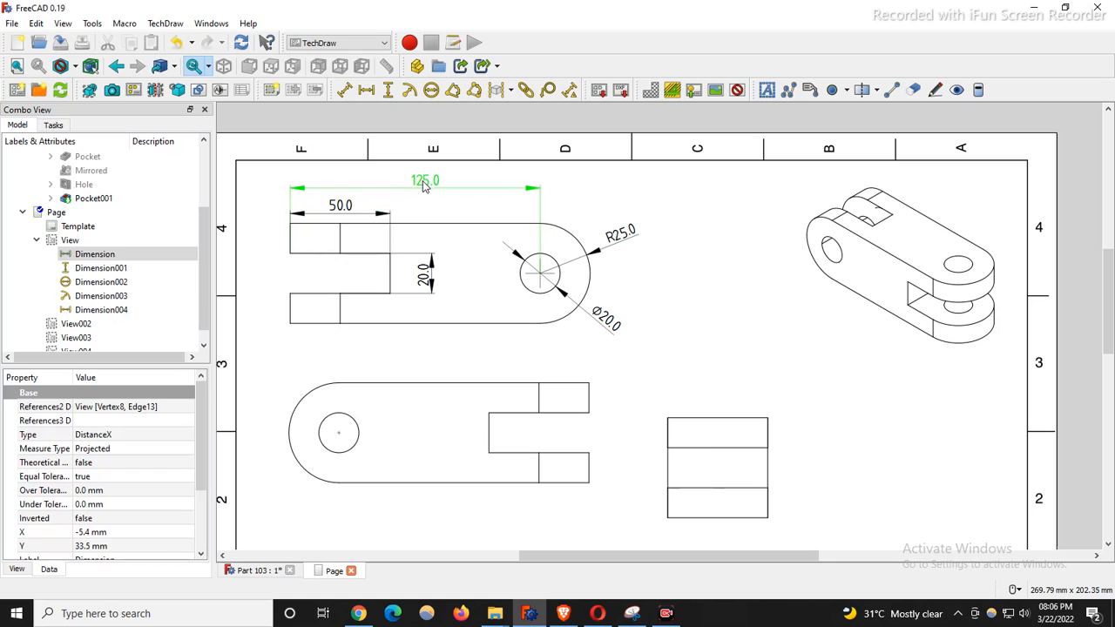
{"action": "left_click", "coordinate": [409, 350]}
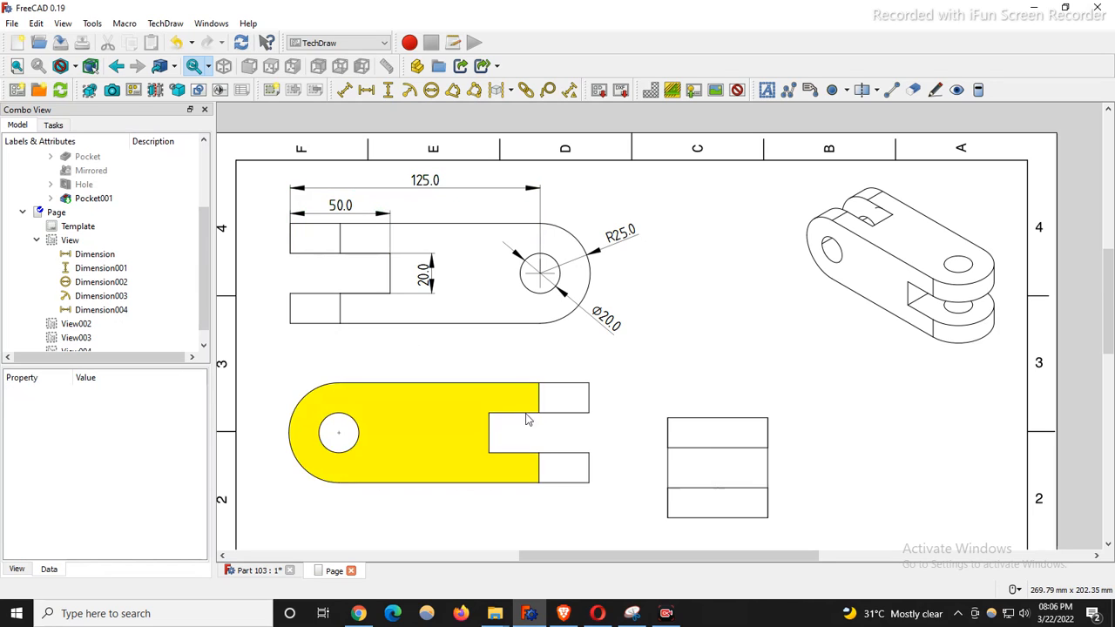
Set the lower view's Center Scale to 20 to enlarge its hole's center mark, showing the view frames only for selecting the view
{"action": "right_click", "coordinate": [470, 390]}
{"action": "left_click", "coordinate": [506, 397]}
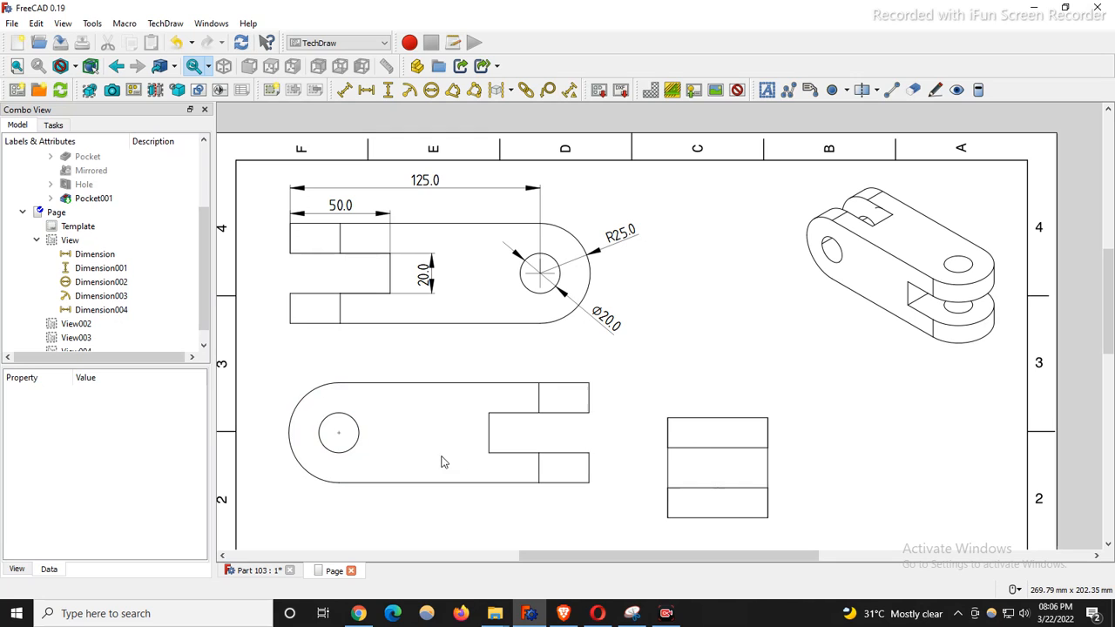
{"action": "left_click", "coordinate": [369, 513]}
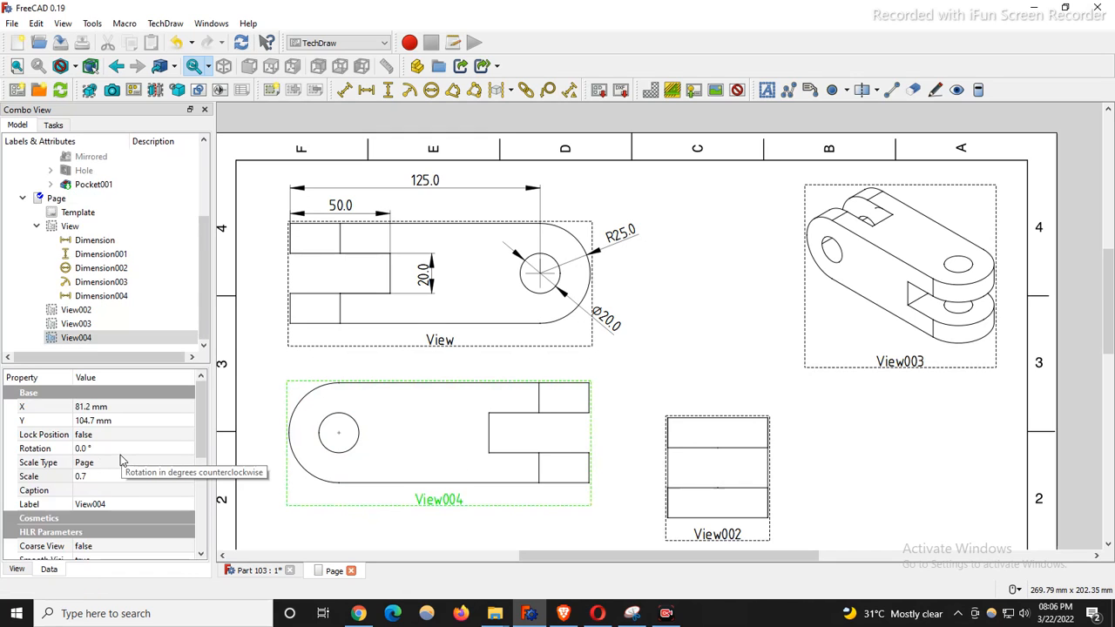
{"action": "left_click", "coordinate": [20, 569]}
{"action": "left_click", "coordinate": [120, 449]}
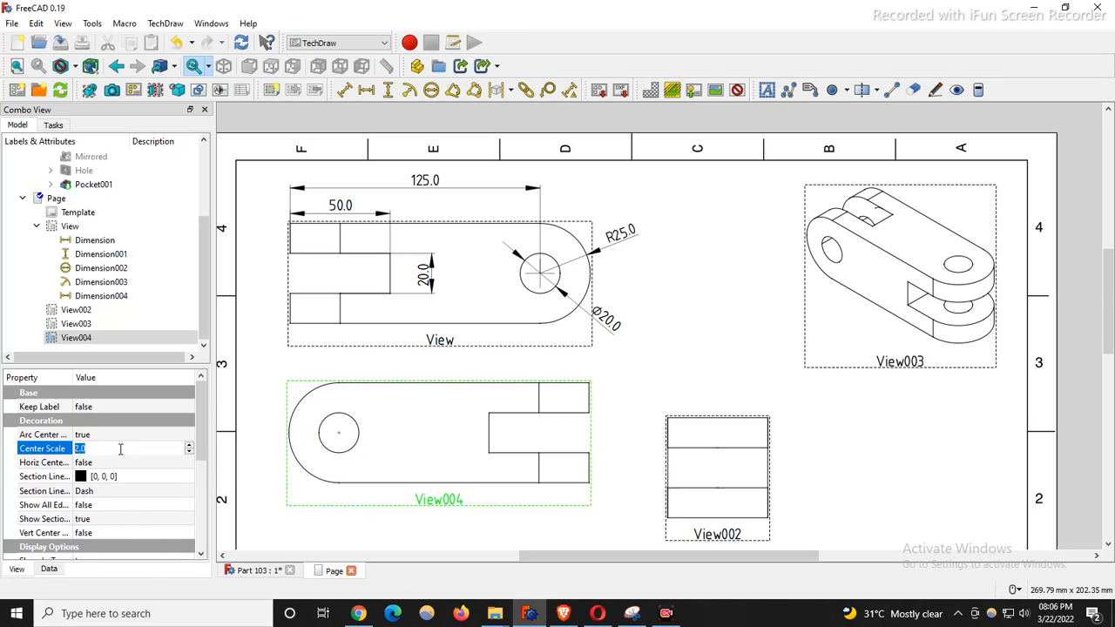
{"action": "left_click", "coordinate": [670, 378]}
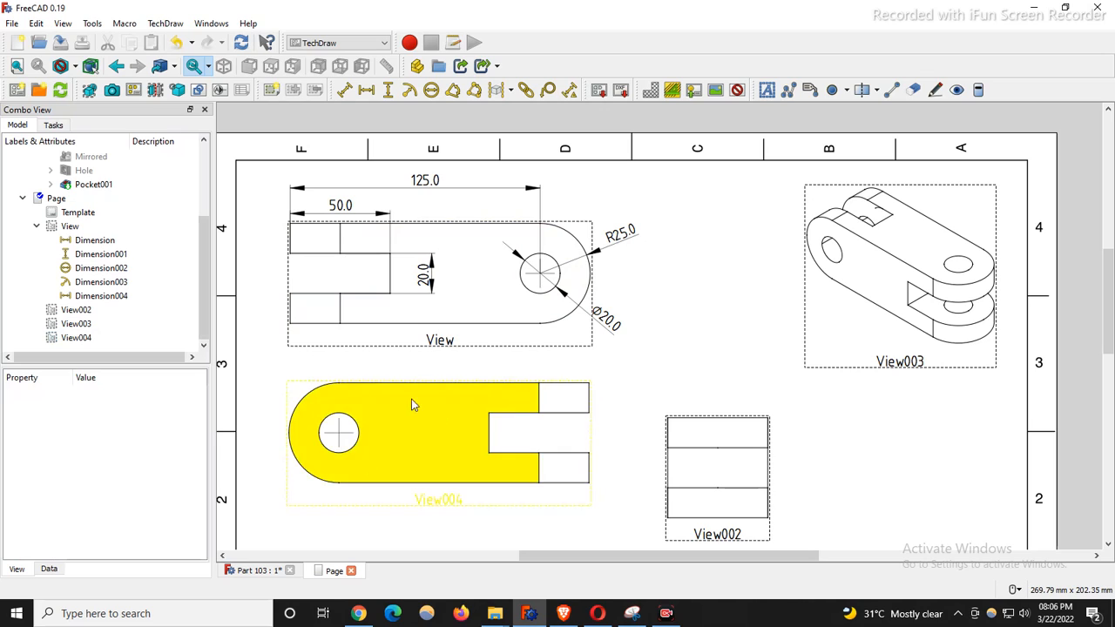
{"action": "right_click", "coordinate": [448, 353]}
{"action": "left_click", "coordinate": [468, 355]}
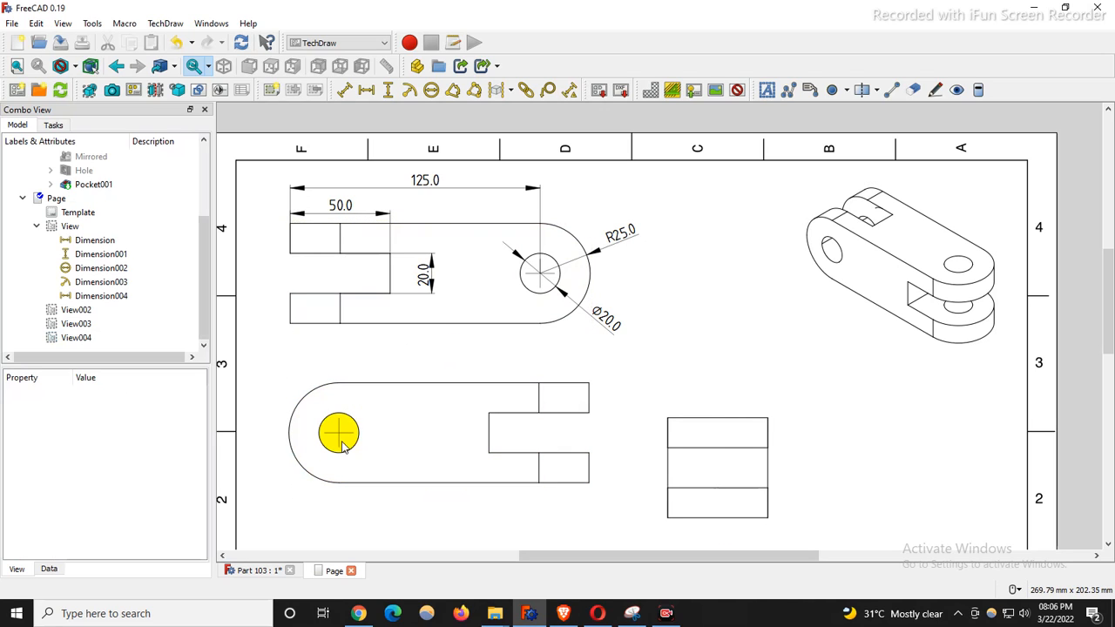
Dimension the horizontal distance from the fork's end edge to the hole's center in the lower view and place it below the outline
{"action": "left_click", "coordinate": [590, 478]}
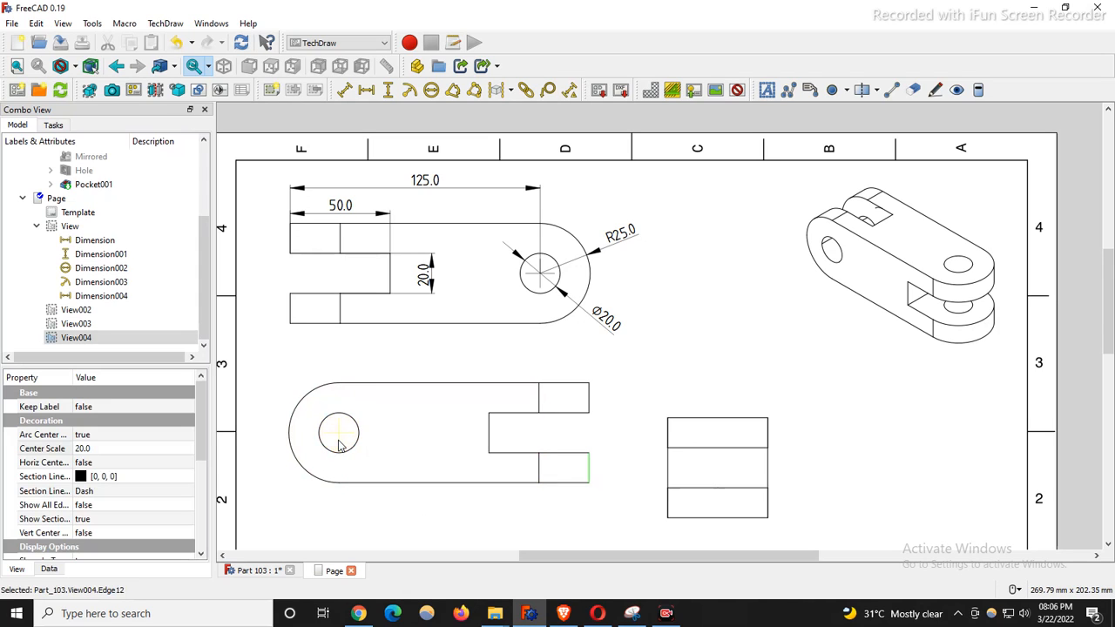
{"action": "left_click", "coordinate": [366, 90]}
{"action": "left_click_drag", "start_coordinate": [464, 453], "coordinate": [468, 519]}
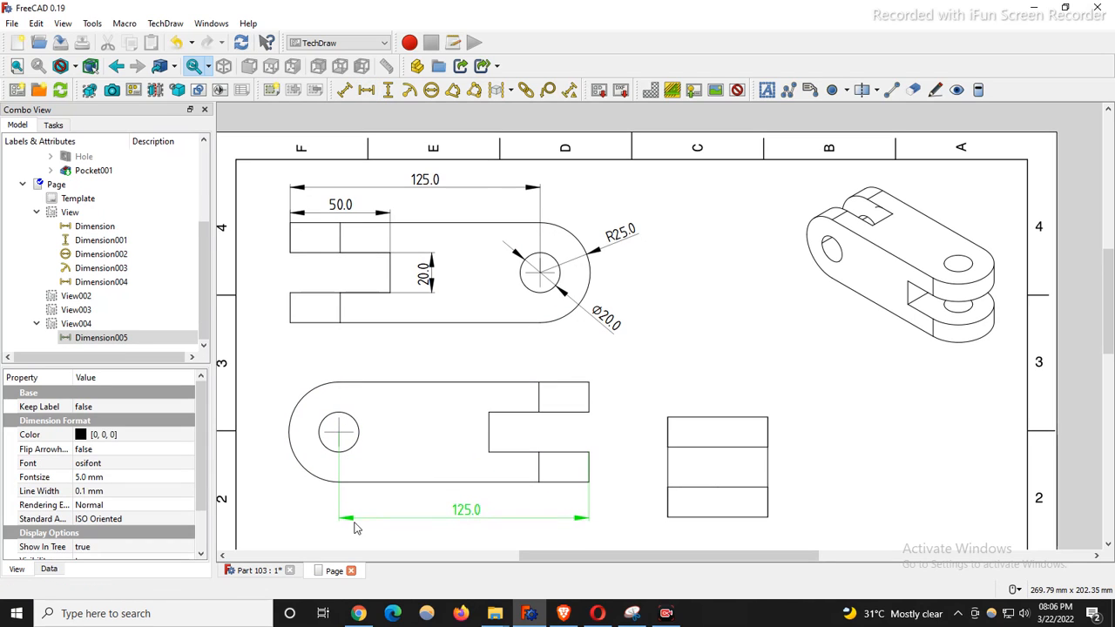
{"action": "left_click", "coordinate": [711, 295]}
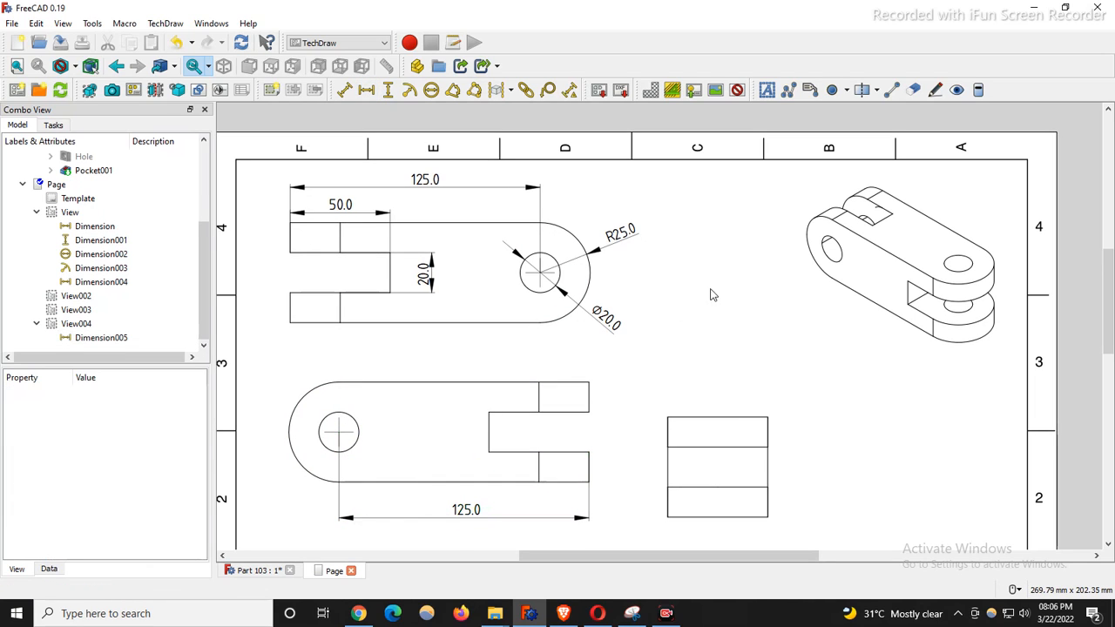
Add a vertical dimension for the lower fork prong's thickness in the lower view, beyond the fork's end with its text below the outline
{"action": "left_click", "coordinate": [590, 468]}
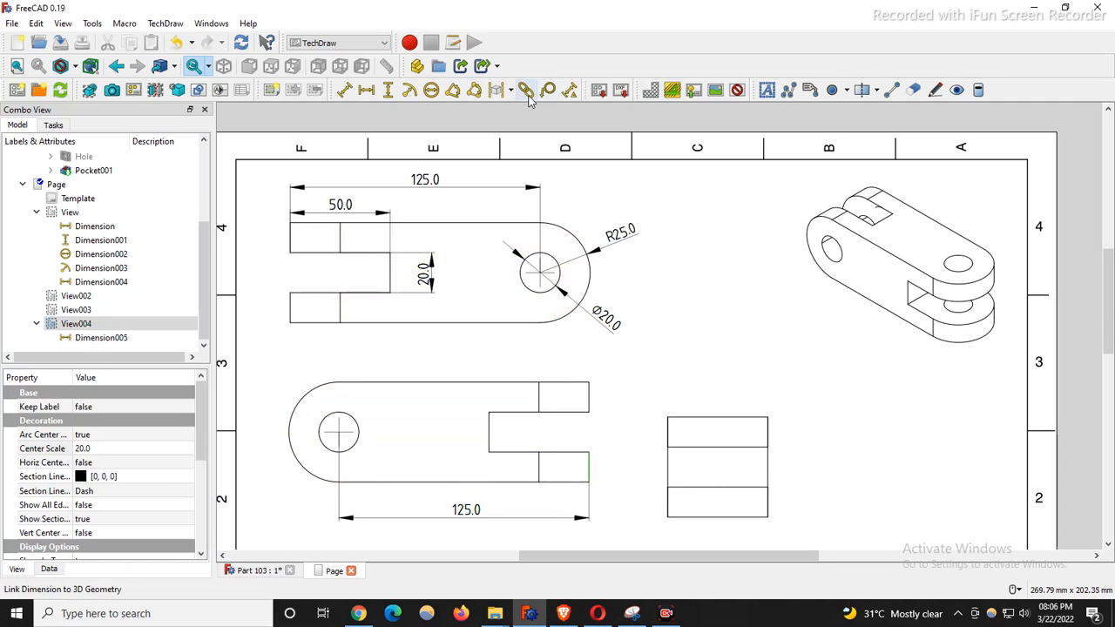
{"action": "left_click", "coordinate": [389, 92]}
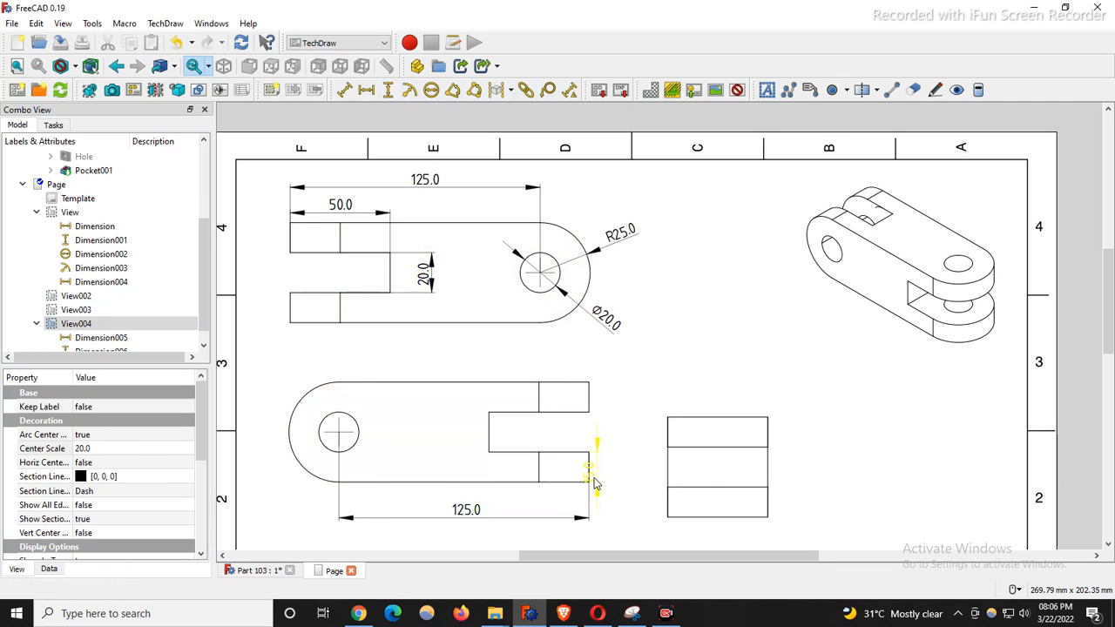
{"action": "left_click_drag", "start_coordinate": [592, 481], "coordinate": [616, 521]}
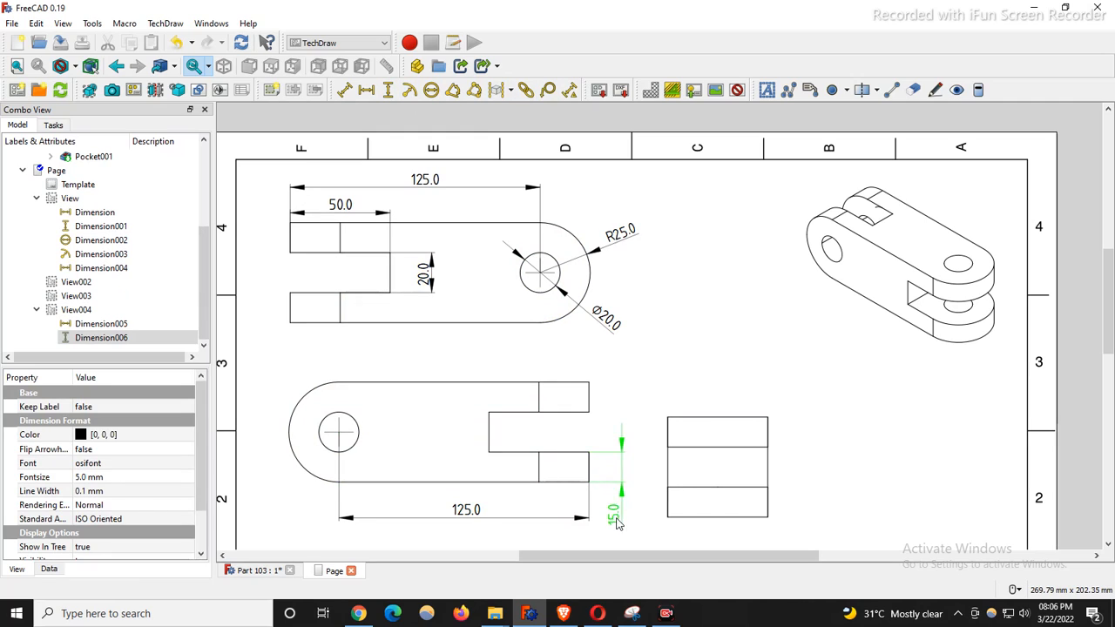
Add a vertical dimension for the upper fork prong's thickness in the lower view, beyond the fork's end with its text above the outline
{"action": "left_click", "coordinate": [590, 405]}
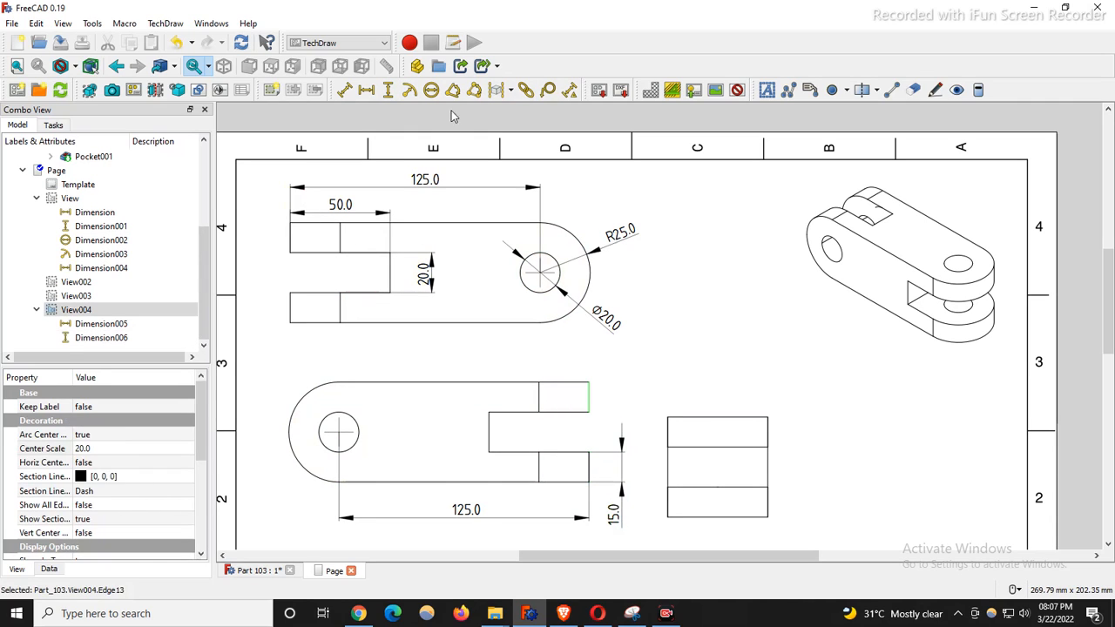
{"action": "left_click", "coordinate": [389, 91]}
{"action": "left_click_drag", "start_coordinate": [590, 402], "coordinate": [616, 358]}
Move the upper view's hole diameter text up and outward from the rounded end, and align the lower prong's dimension with the upper prong's
{"action": "left_click_drag", "start_coordinate": [606, 320], "coordinate": [625, 296]}
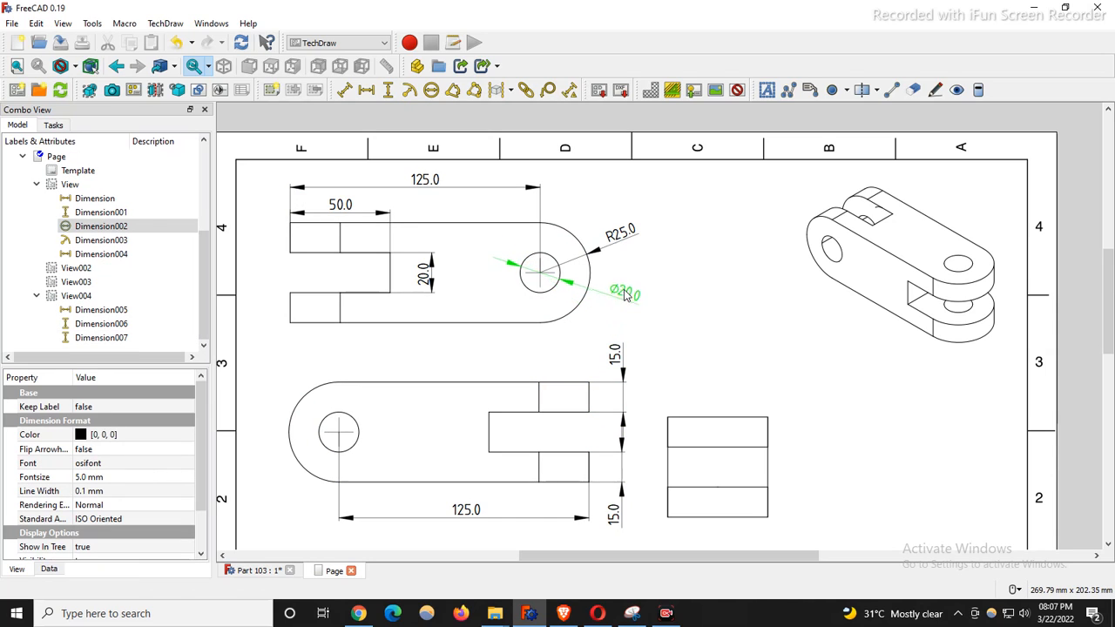
{"action": "left_click", "coordinate": [724, 317]}
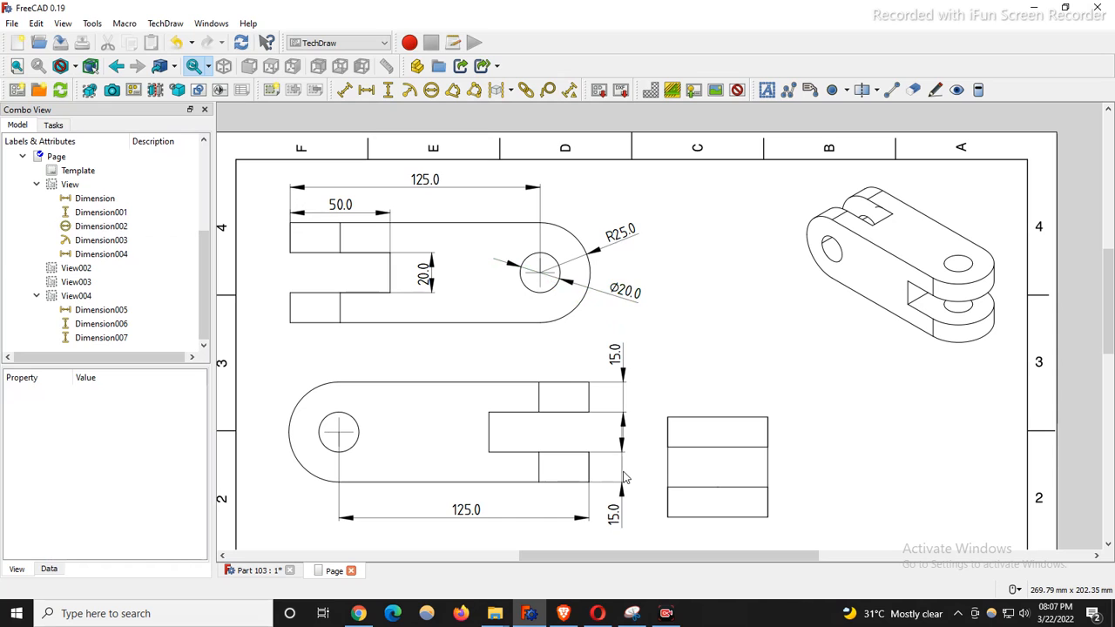
{"action": "mouse_move", "coordinate": [613, 520]}
{"action": "left_mouse_down"}
{"action": "mouse_move", "coordinate": [617, 462]}
{"action": "mouse_move", "coordinate": [615, 523]}
{"action": "left_mouse_up"}
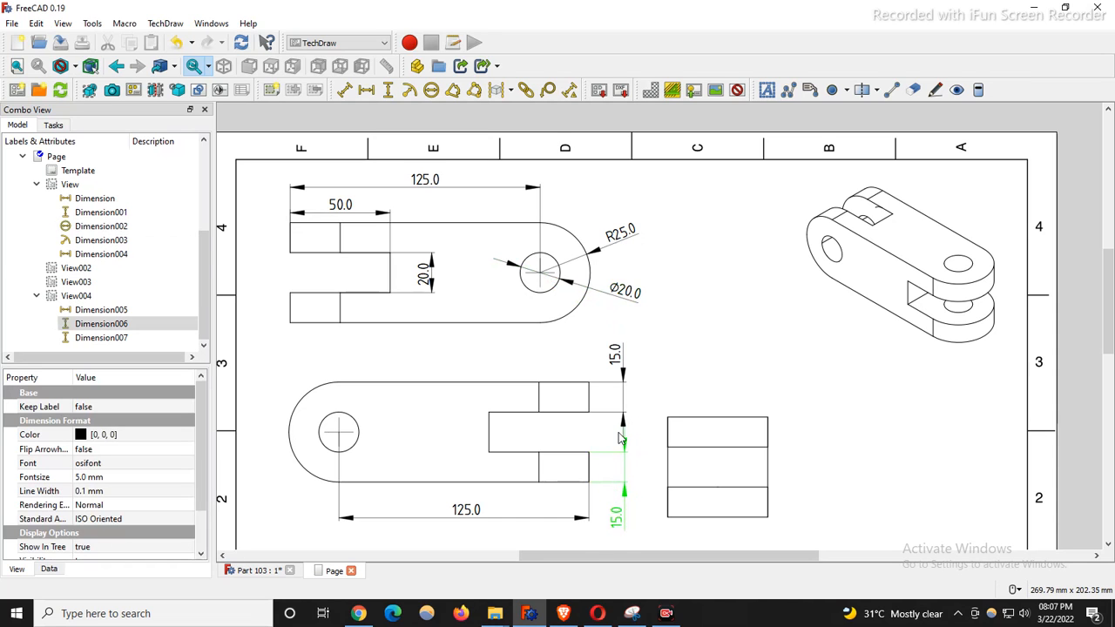
Fine-tune the lower prong's thickness dimension in the lower view so its dimension line aligns with the upper prong's
{"action": "scroll", "coordinate": [621, 438], "scroll_direction": "up", "scroll_amount": 4}
{"action": "scroll", "coordinate": [639, 443], "scroll_direction": "down", "scroll_amount": 2}
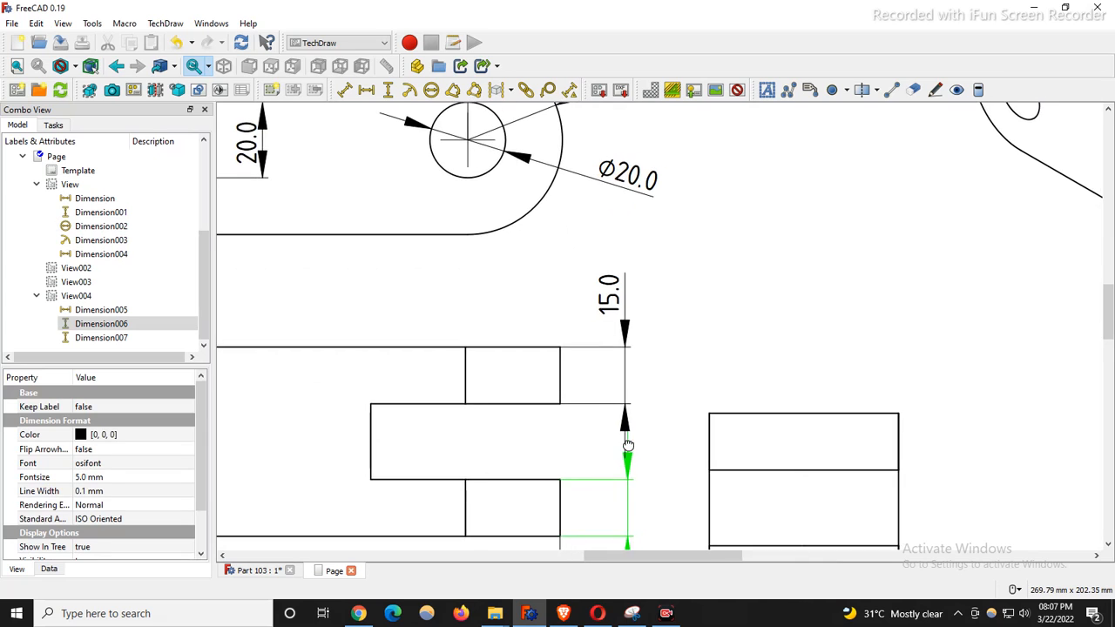
{"action": "mouse_move", "coordinate": [662, 435]}
{"action": "middle_mouse_down"}
{"action": "mouse_move", "coordinate": [650, 438]}
{"action": "mouse_move", "coordinate": [678, 425]}
{"action": "middle_mouse_up"}
{"action": "left_click_drag", "start_coordinate": [676, 503], "coordinate": [670, 506]}
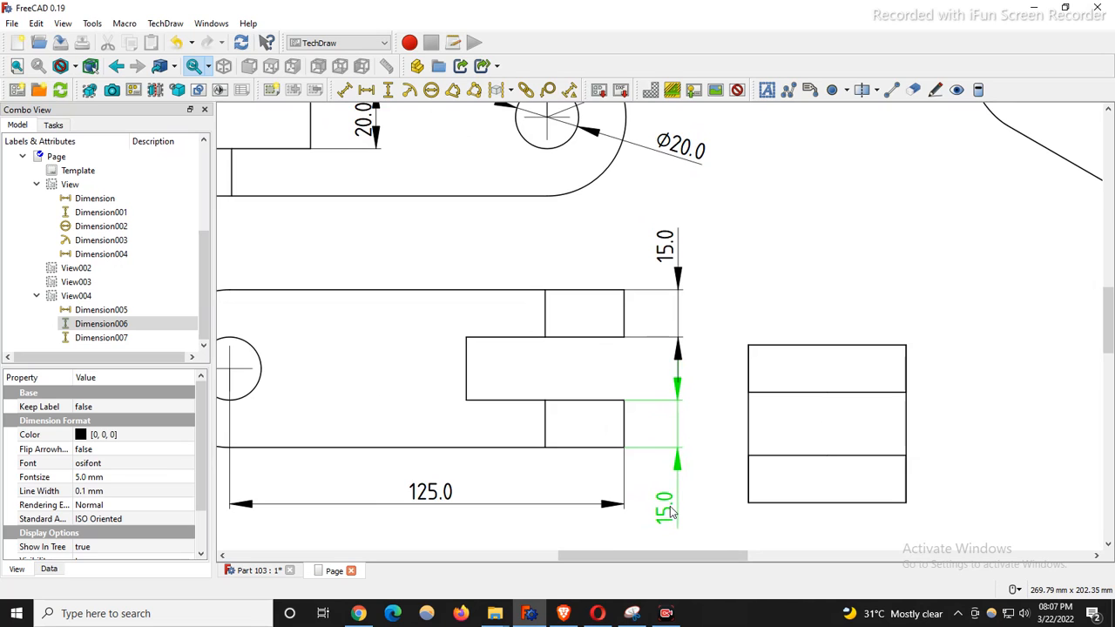
{"action": "left_click", "coordinate": [742, 380]}
{"action": "scroll", "coordinate": [740, 304], "scroll_direction": "down", "scroll_amount": 2}
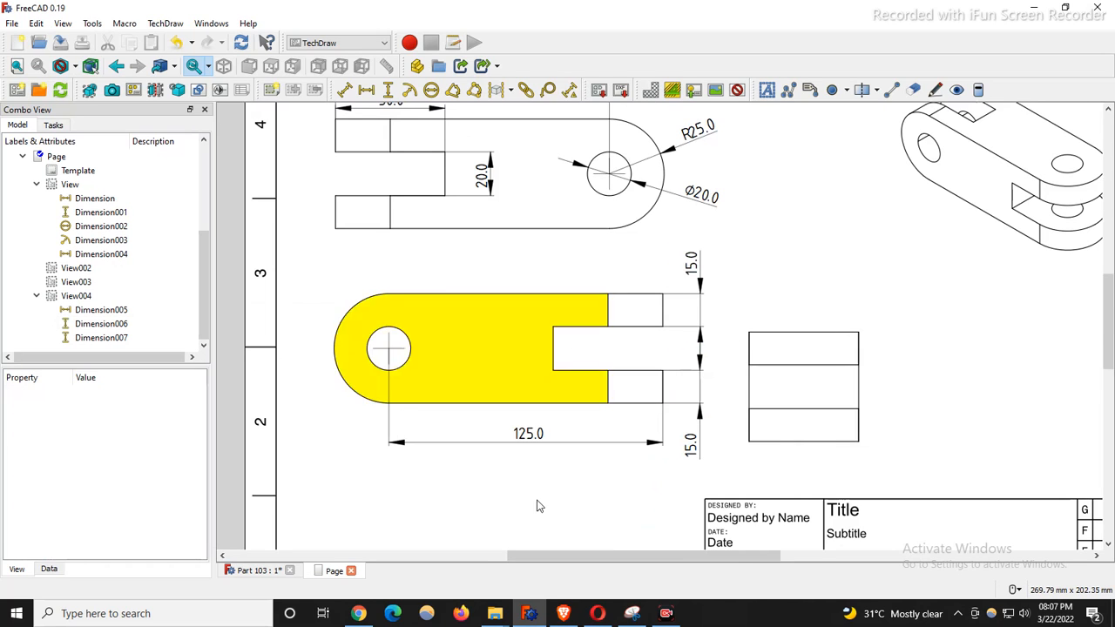
Dimension the horizontal depth of the fork slot in the lower view and place it above the outline
{"action": "left_click", "coordinate": [554, 343]}
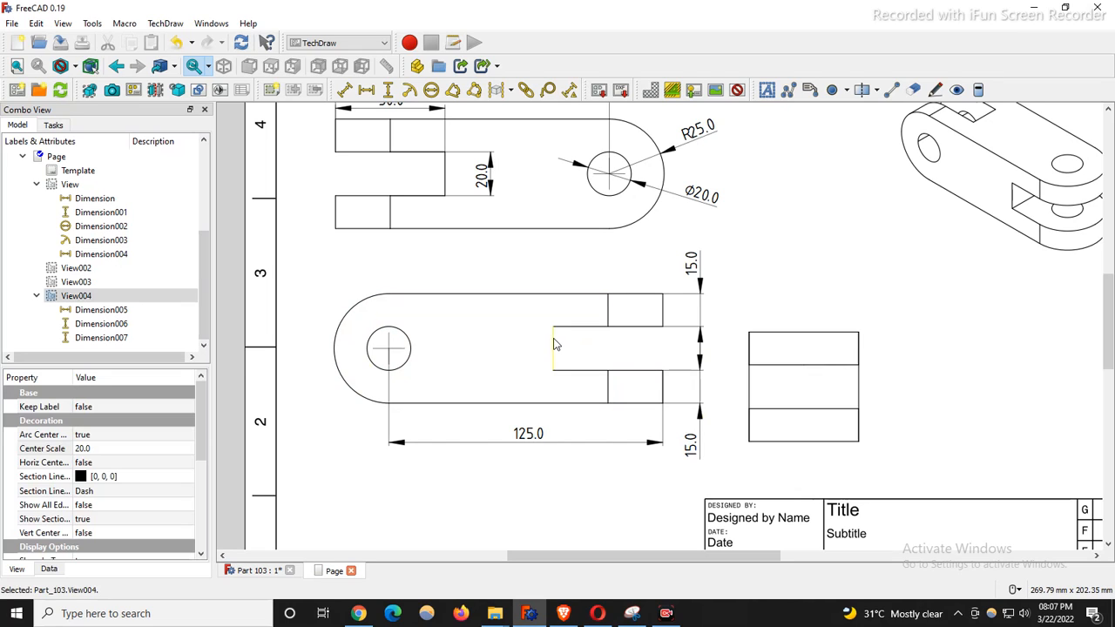
{"action": "left_click", "coordinate": [663, 316], "text": "ctrl"}
{"action": "left_click", "coordinate": [367, 91]}
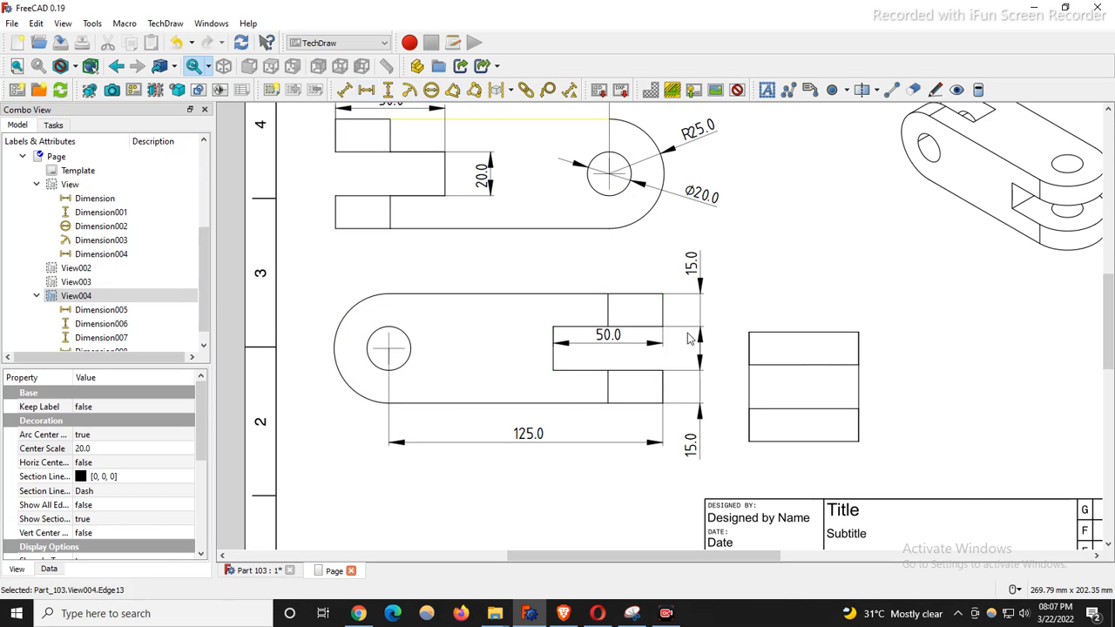
{"action": "left_click_drag", "start_coordinate": [606, 342], "coordinate": [613, 273]}
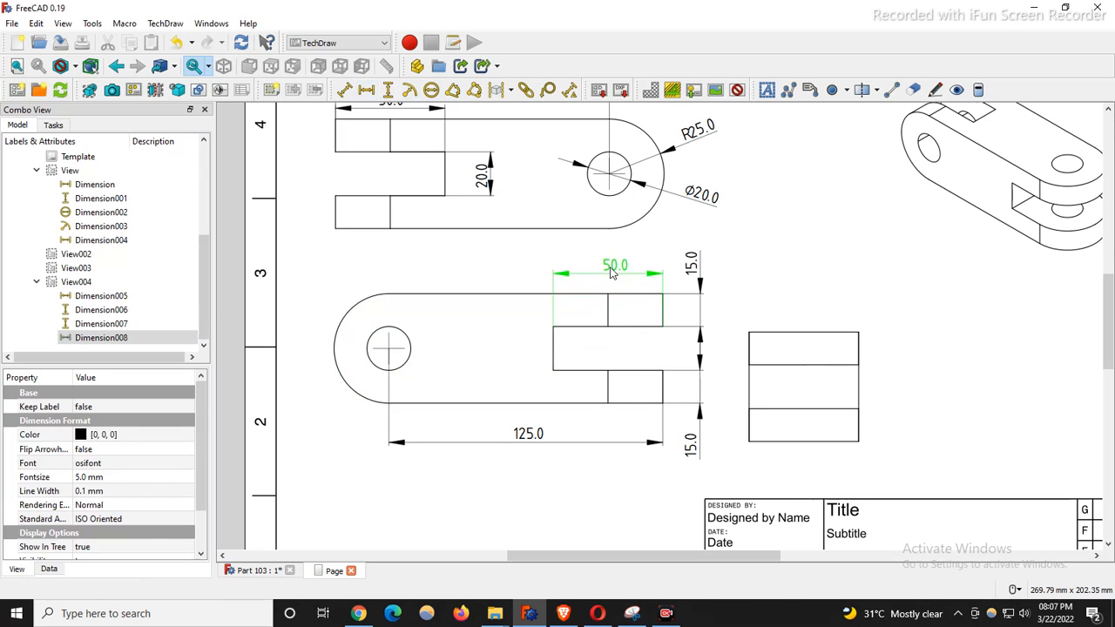
{"action": "left_click", "coordinate": [490, 282]}
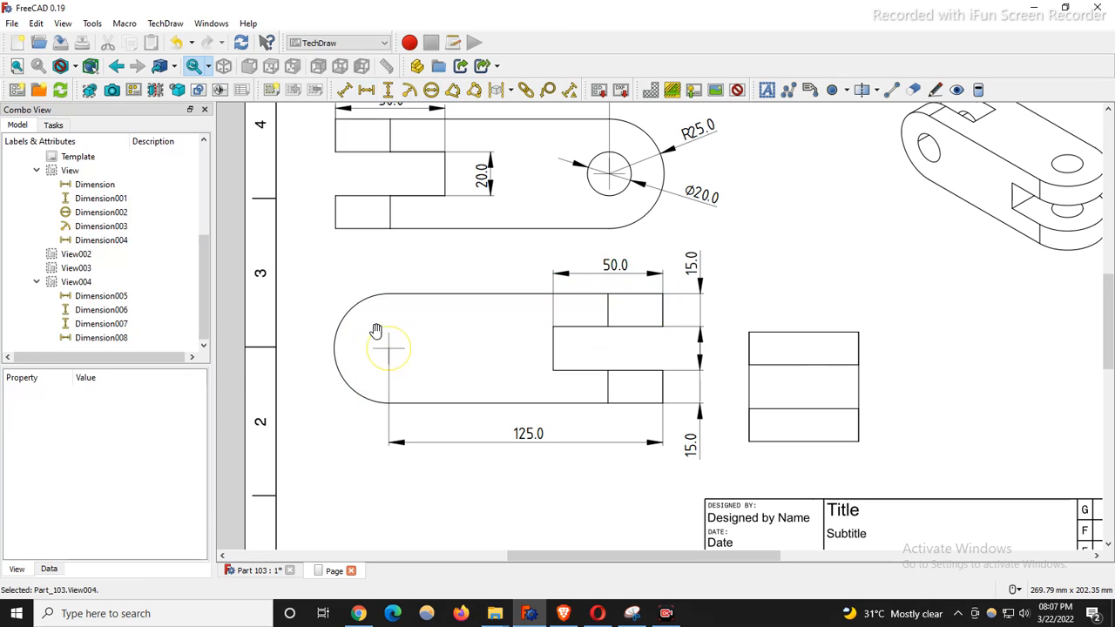
Add a diameter dimension to the hole in the lower view, with its text outside and above the rounded end
{"action": "left_click", "coordinate": [374, 336]}
{"action": "left_click", "coordinate": [430, 90]}
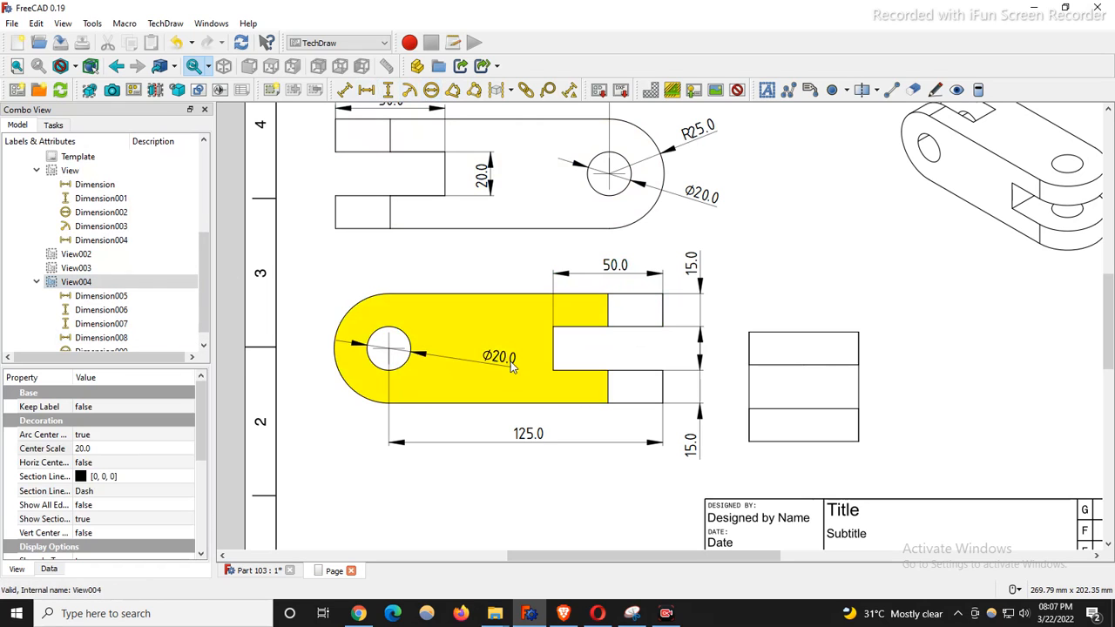
{"action": "left_click_drag", "start_coordinate": [503, 365], "coordinate": [310, 295]}
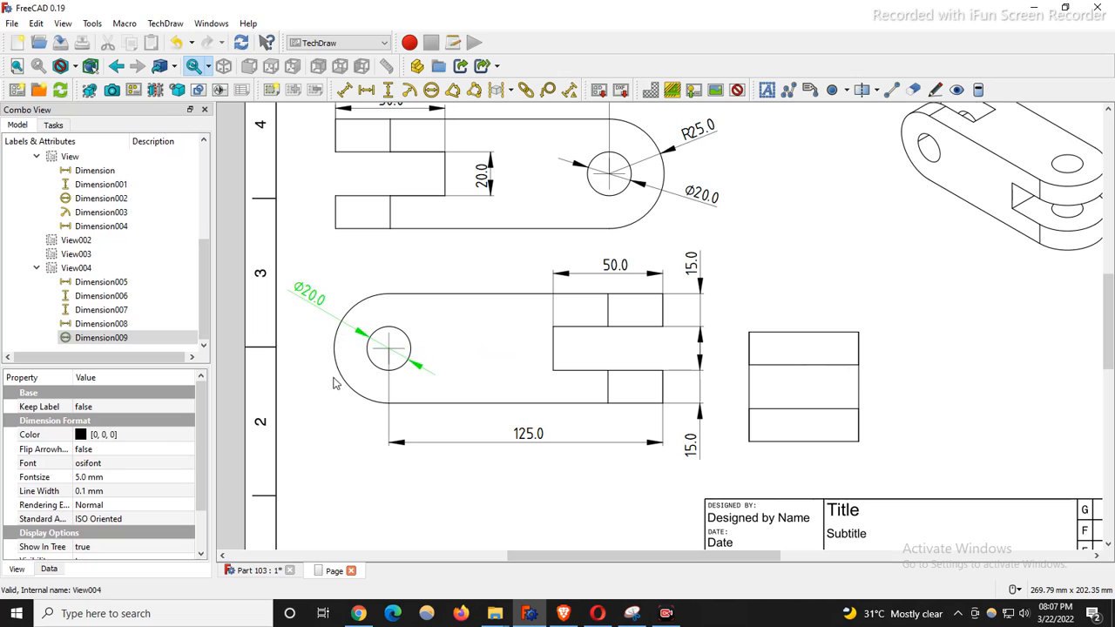
Add a radius dimension to the lower view's rounded end, below the outline, and bring the radius and diameter texts closer to the part
{"action": "left_click", "coordinate": [343, 383]}
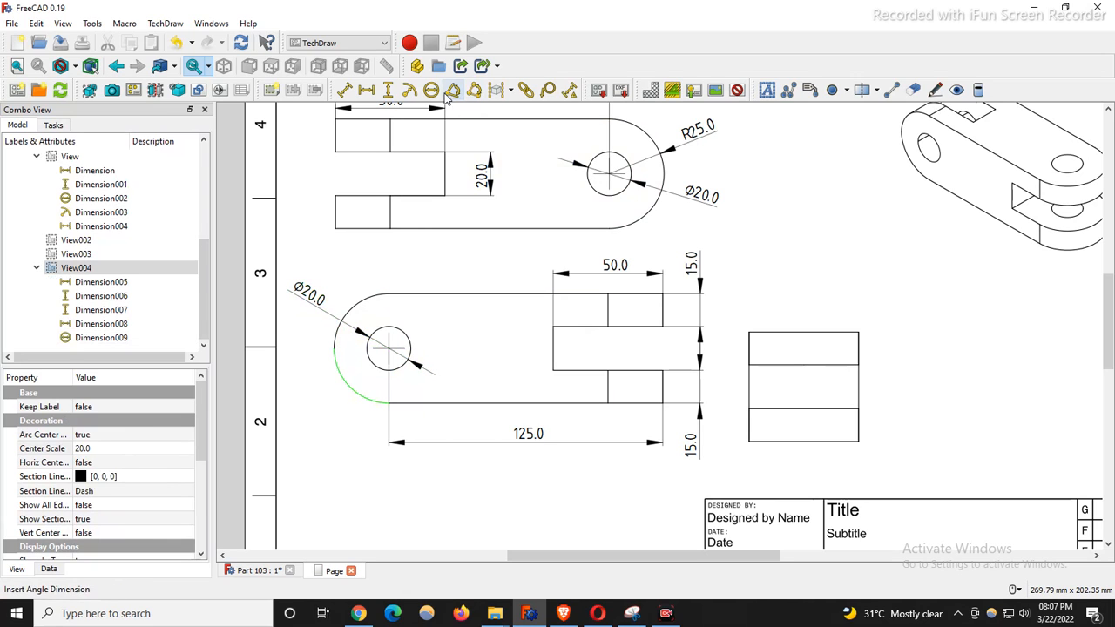
{"action": "left_click", "coordinate": [411, 92]}
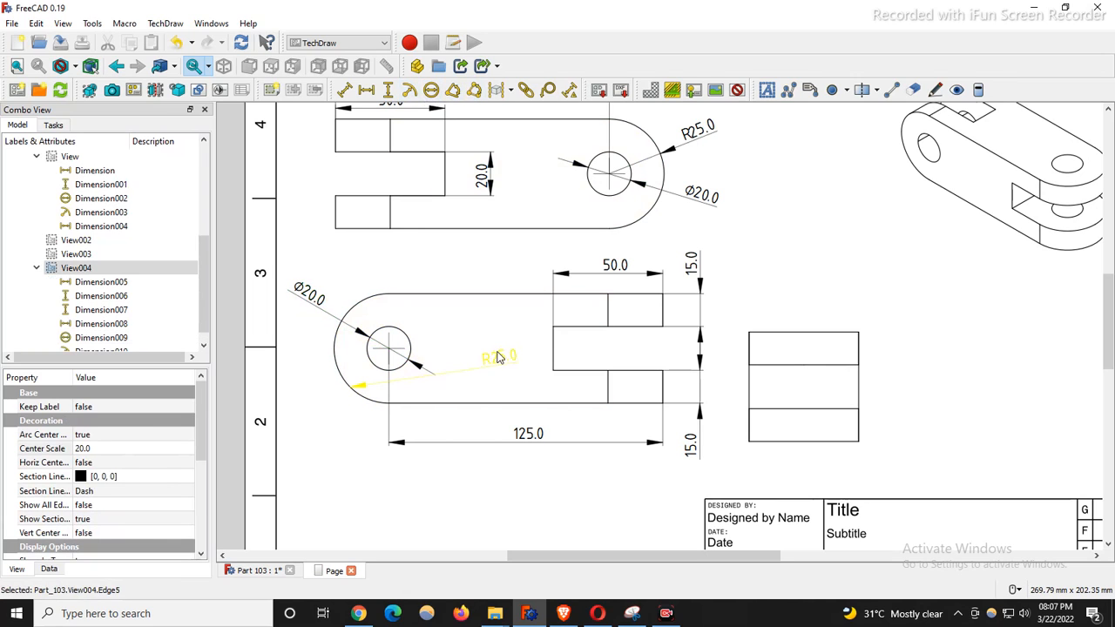
{"action": "left_click", "coordinate": [392, 383]}
{"action": "left_click_drag", "start_coordinate": [392, 387], "coordinate": [315, 417]}
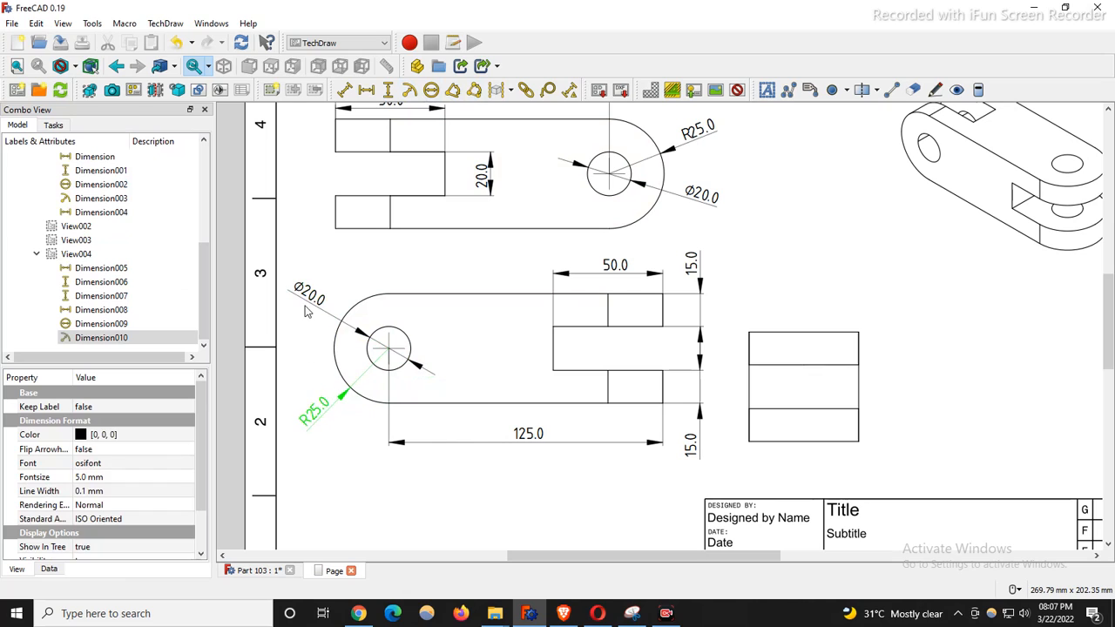
{"action": "left_click_drag", "start_coordinate": [314, 300], "coordinate": [324, 309]}
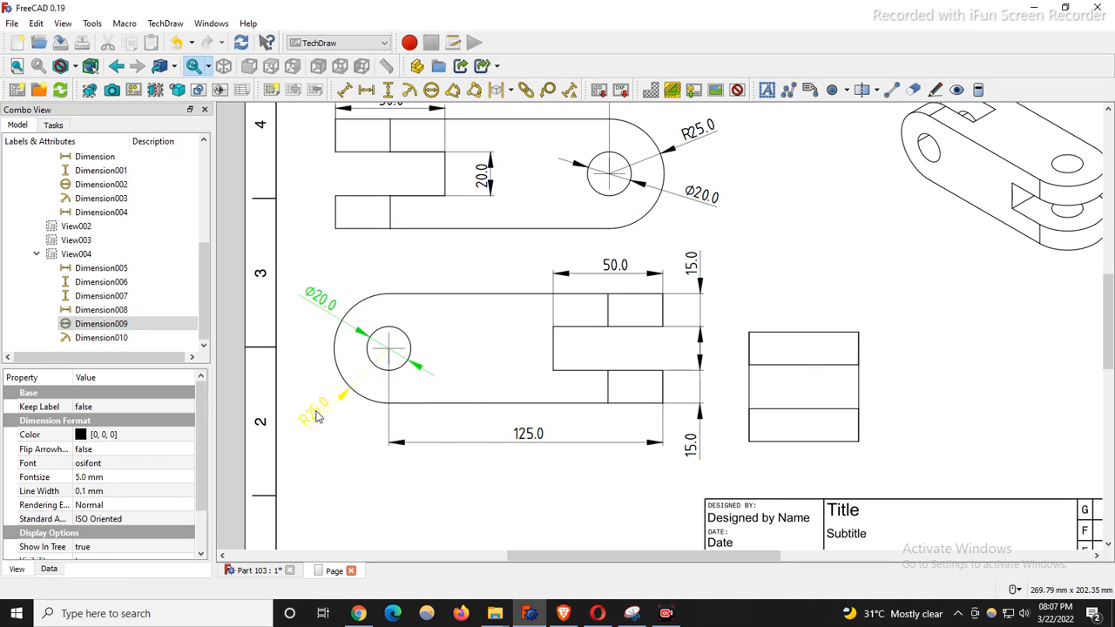
{"action": "left_click_drag", "start_coordinate": [316, 415], "coordinate": [328, 410]}
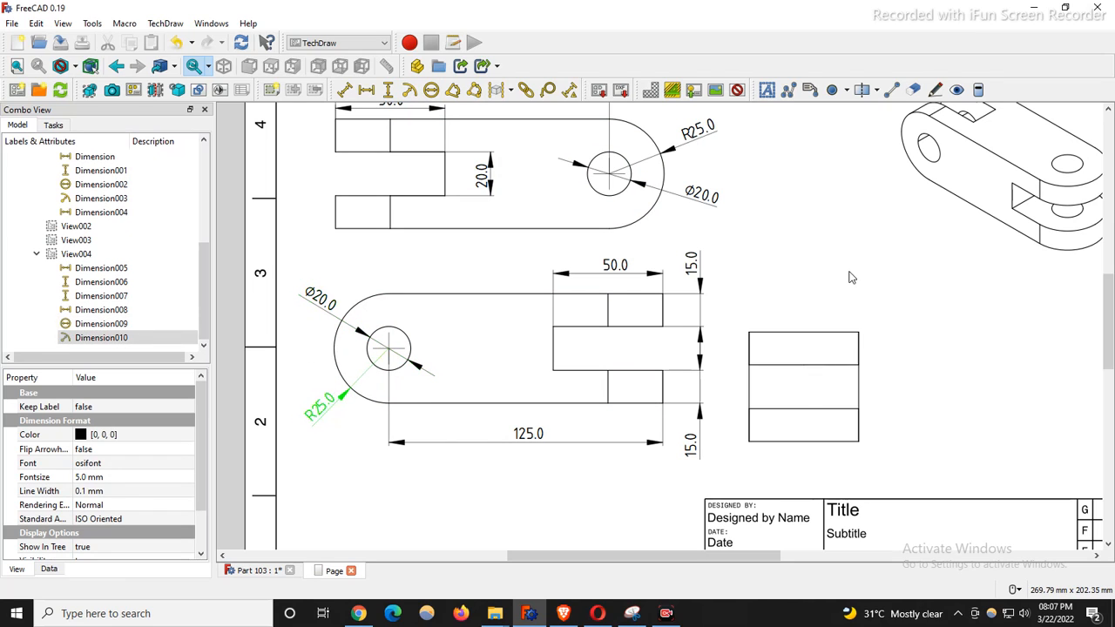
Show the view frames, move the end view farther from the lower view to make room for dimensions, and hide the frames
{"action": "right_click", "coordinate": [781, 446]}
{"action": "left_click", "coordinate": [819, 448]}
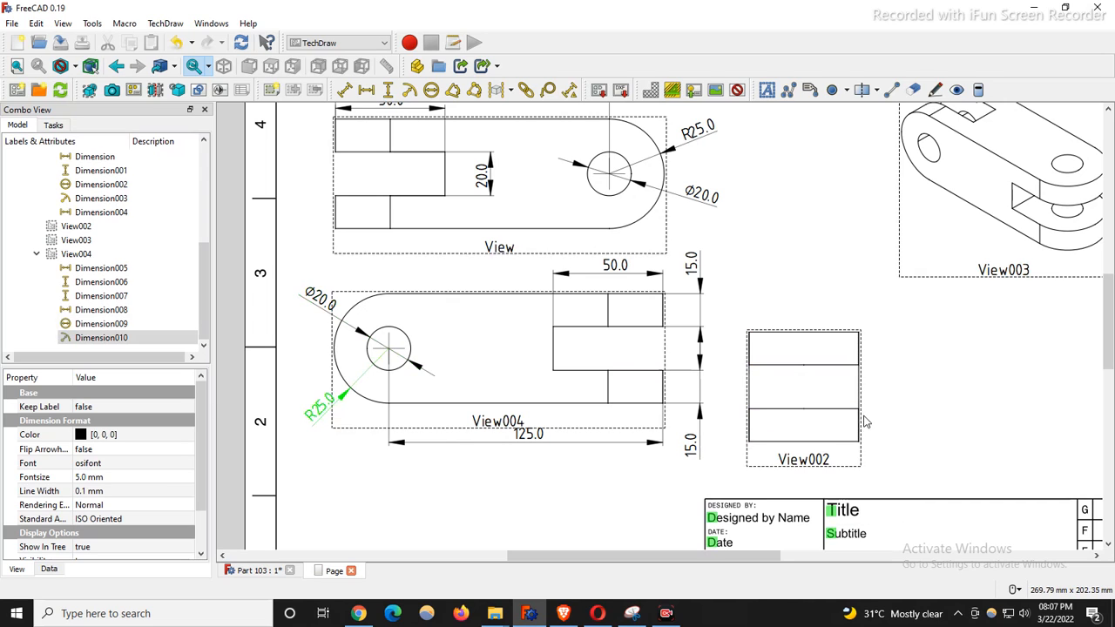
{"action": "left_click_drag", "start_coordinate": [863, 454], "coordinate": [921, 443]}
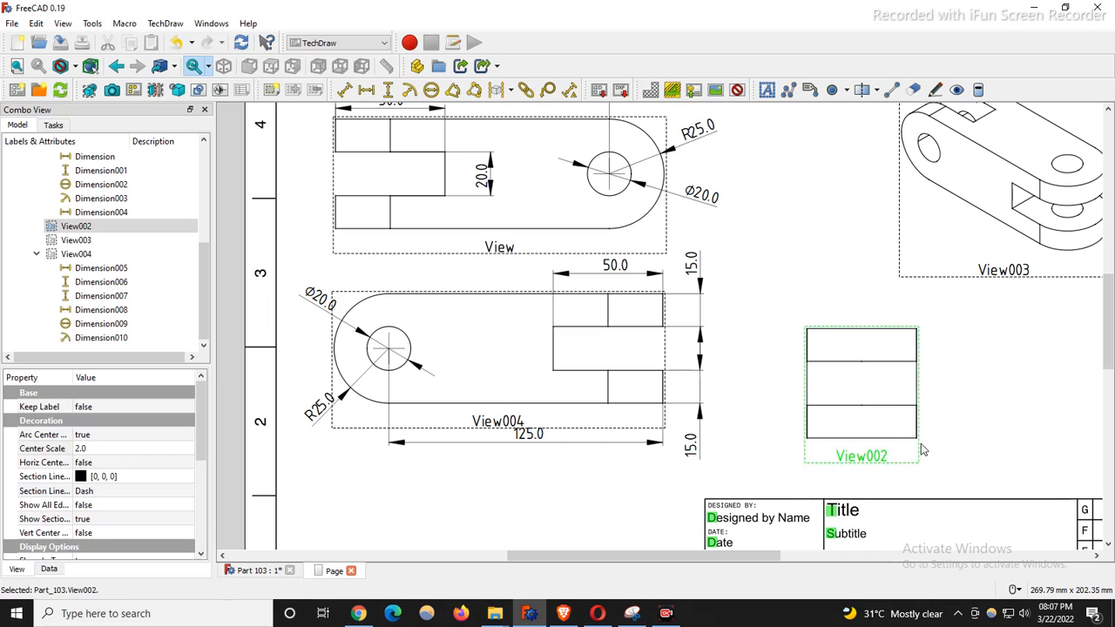
{"action": "left_click", "coordinate": [854, 476]}
{"action": "right_click", "coordinate": [855, 465]}
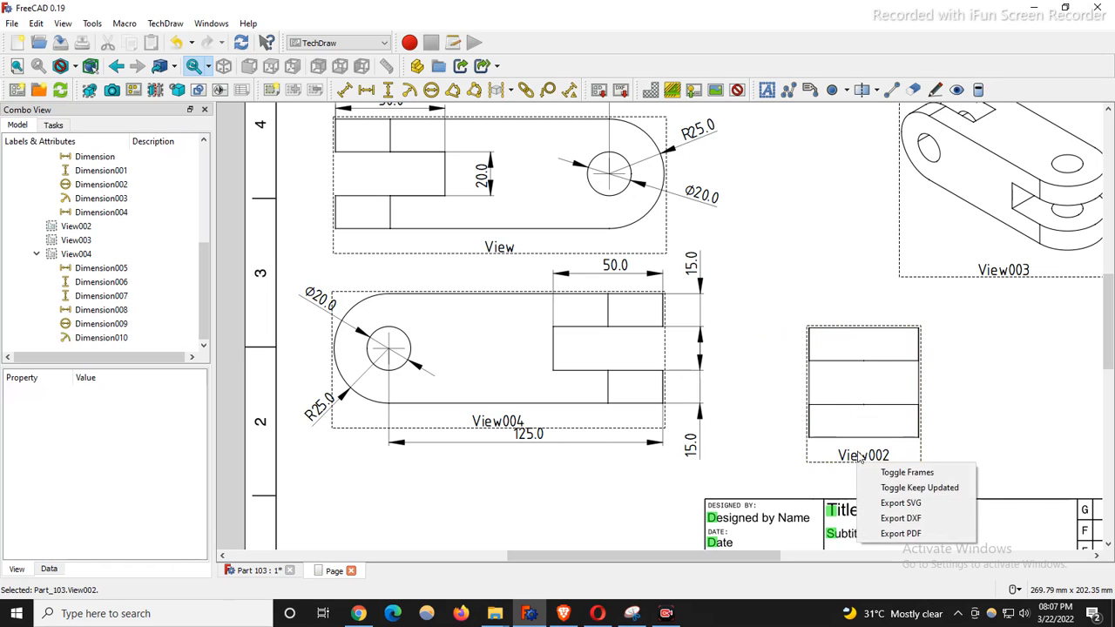
{"action": "left_click", "coordinate": [893, 469]}
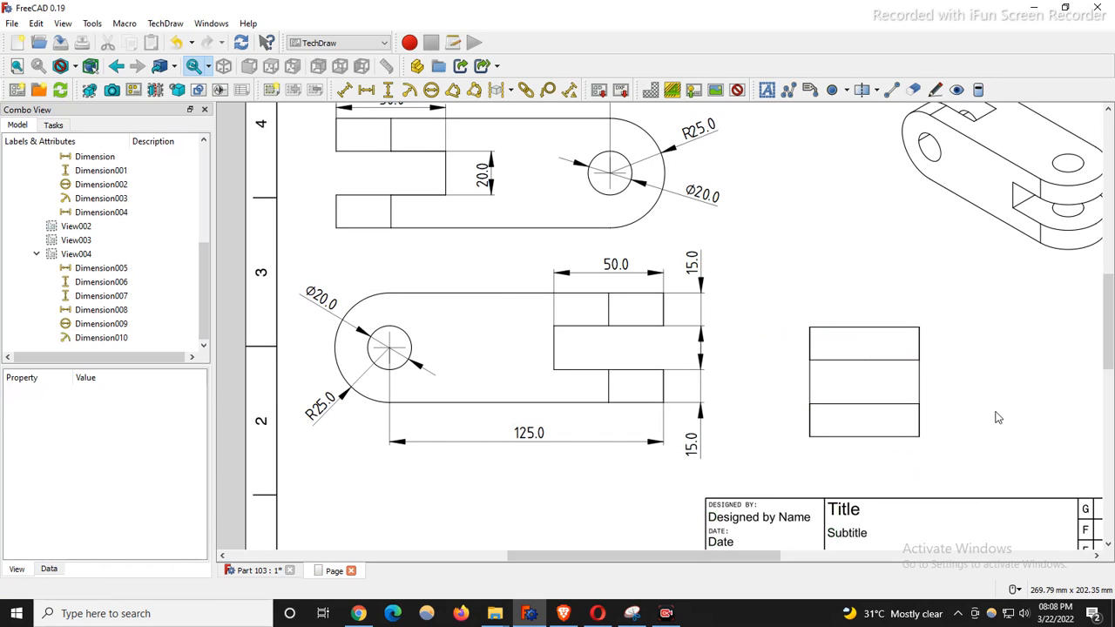
Add a vertical dimension for the end view's overall height, placed on the side facing the lower view
{"action": "left_click", "coordinate": [832, 437]}
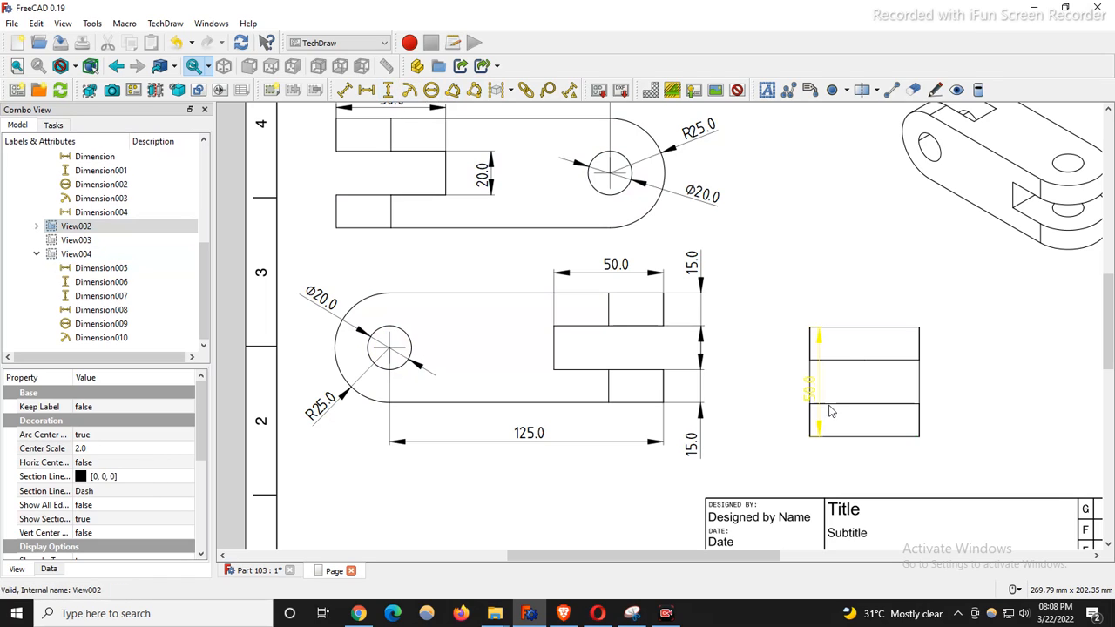
{"action": "left_click_drag", "start_coordinate": [813, 399], "coordinate": [771, 407]}
{"action": "left_click", "coordinate": [983, 381]}
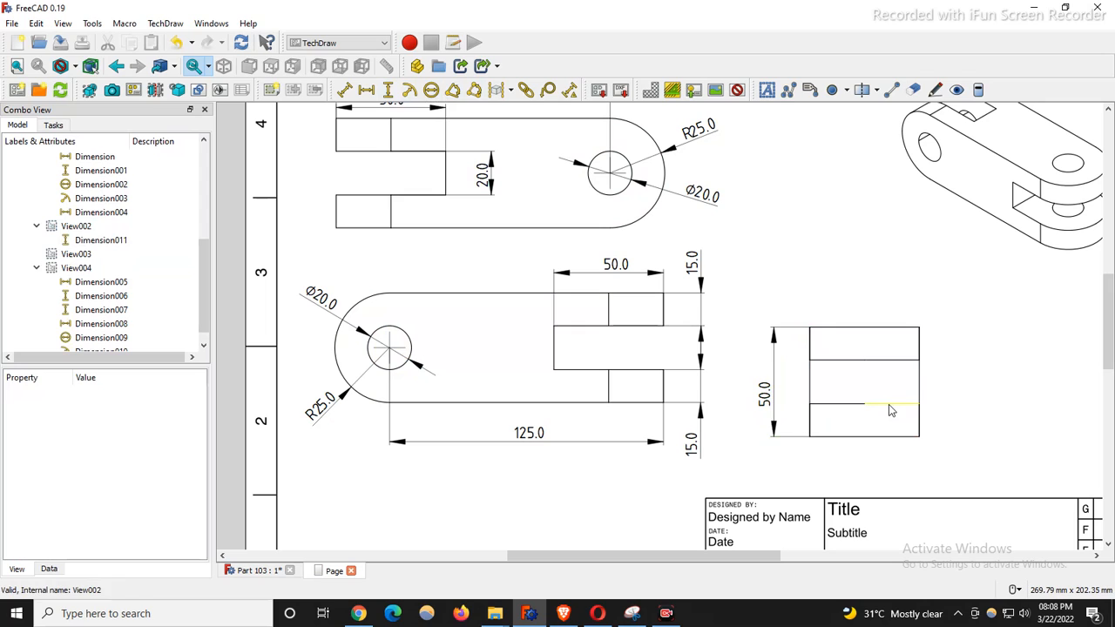
Add a vertical dimension between the end view's two inner horizontal edges, placed on the side away from the lower view
{"action": "left_click", "coordinate": [891, 404]}
{"action": "left_click", "coordinate": [902, 360], "text": "ctrl"}
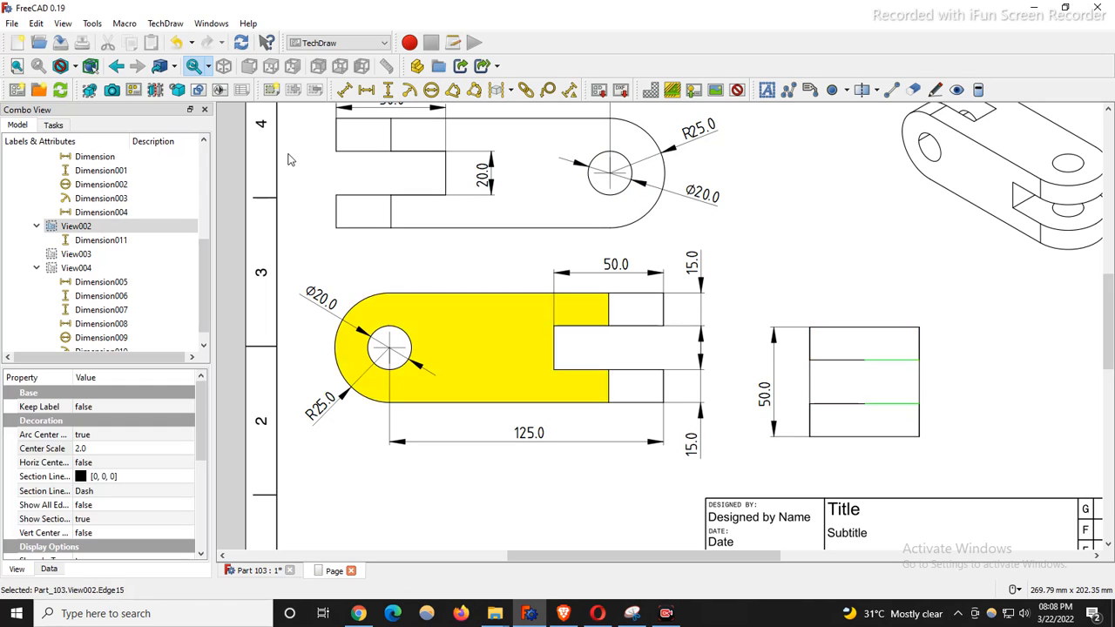
{"action": "left_click", "coordinate": [389, 90]}
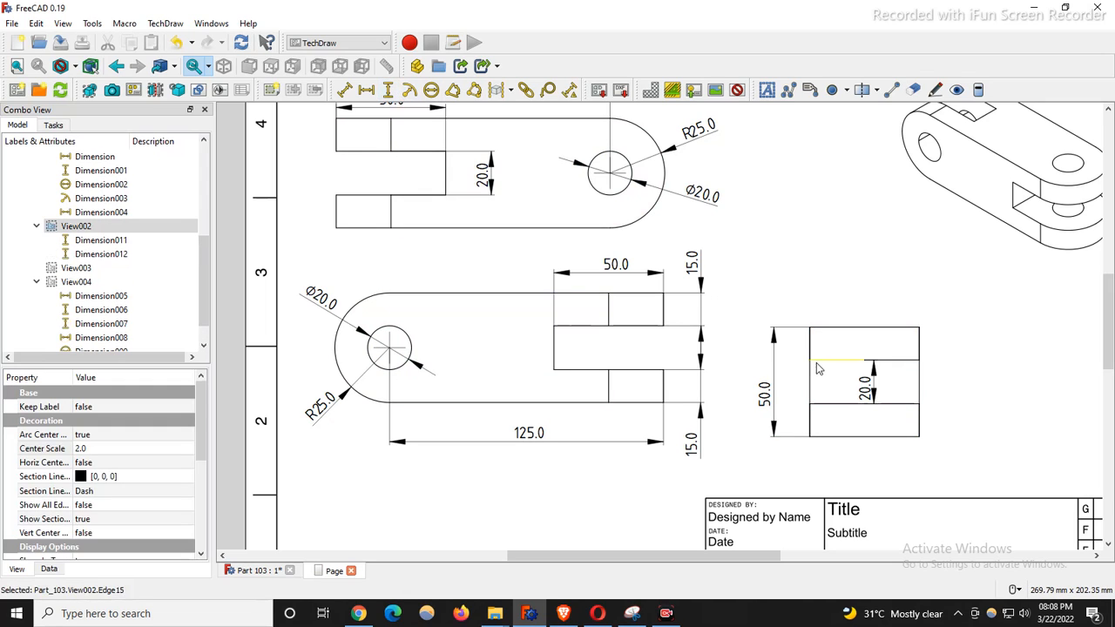
{"action": "left_click_drag", "start_coordinate": [863, 396], "coordinate": [946, 388]}
{"action": "left_click", "coordinate": [1005, 391]}
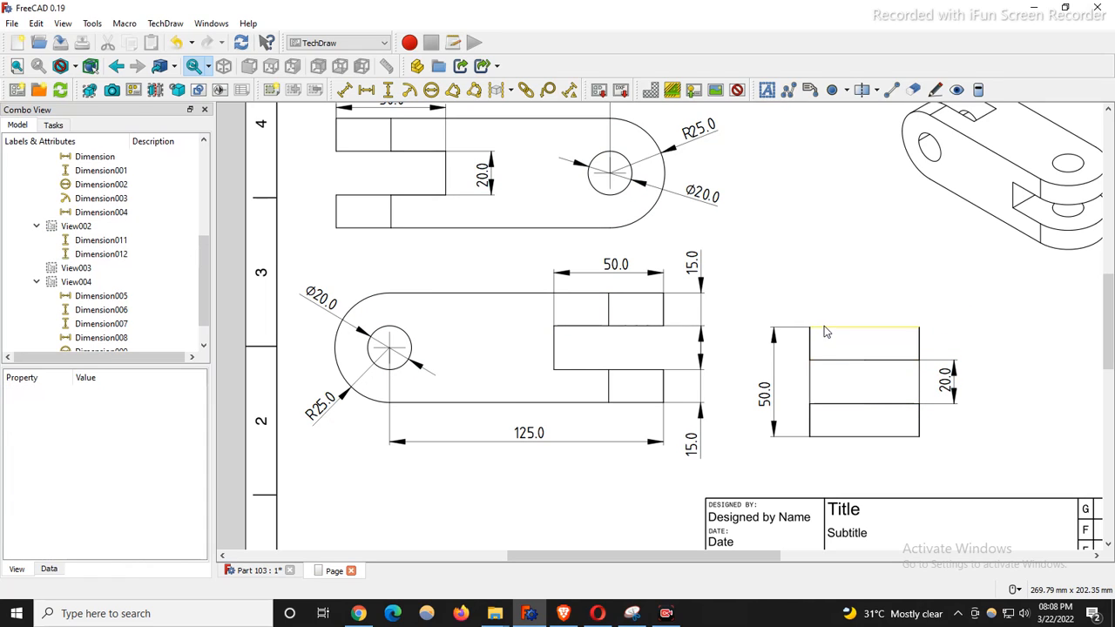
Add a horizontal dimension for the end view's overall width and place it above the outline
{"action": "scroll", "coordinate": [521, 410], "scroll_direction": "down", "scroll_amount": 1}
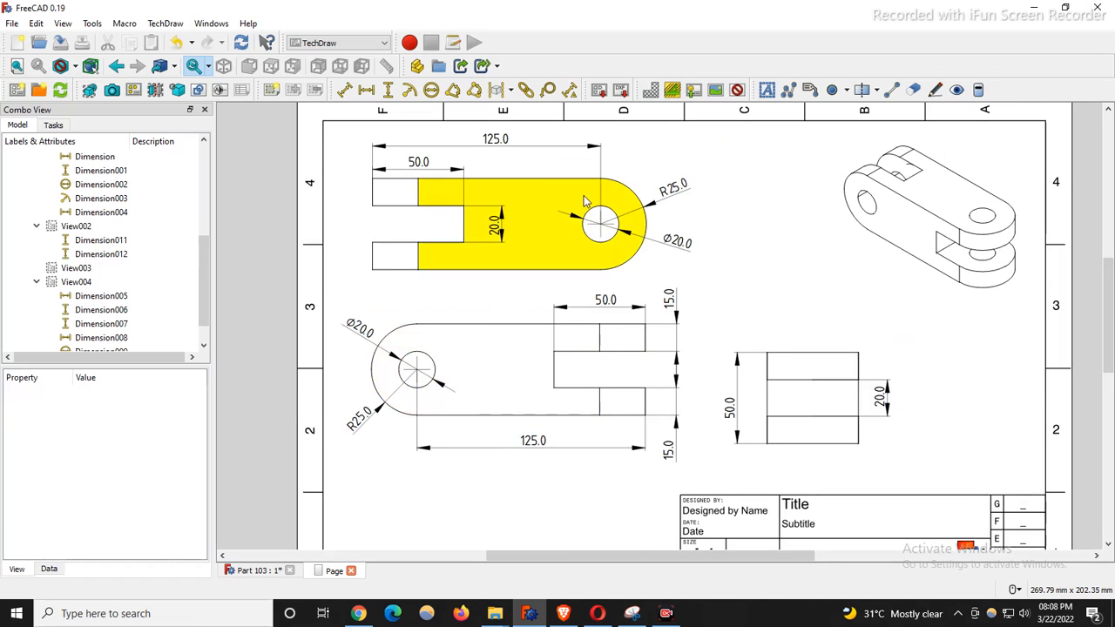
{"action": "left_click", "coordinate": [815, 353]}
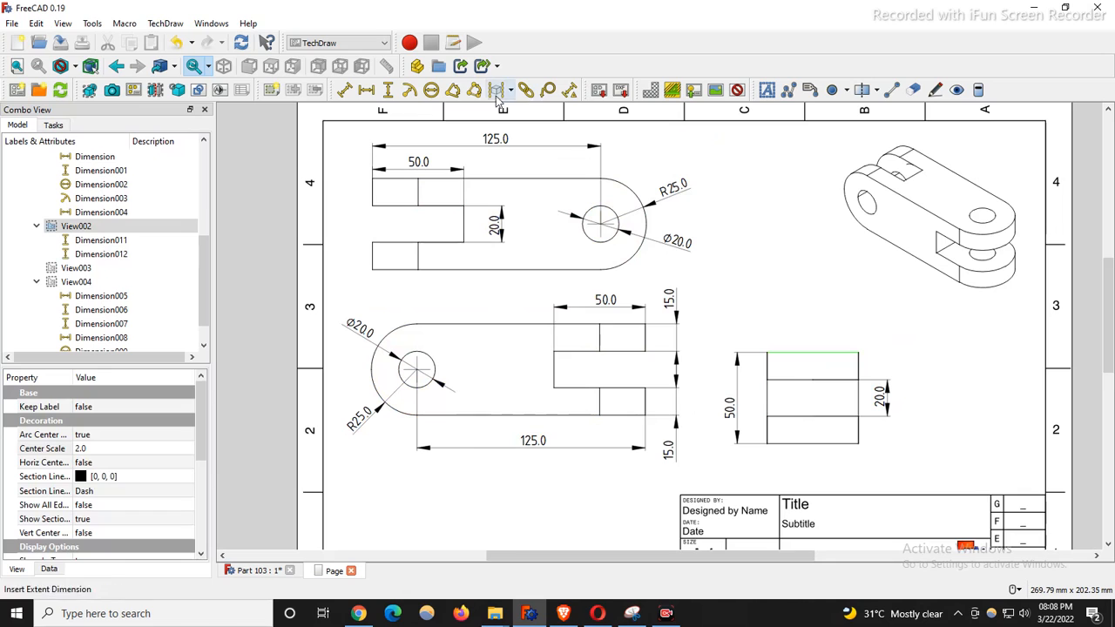
{"action": "left_click", "coordinate": [366, 89]}
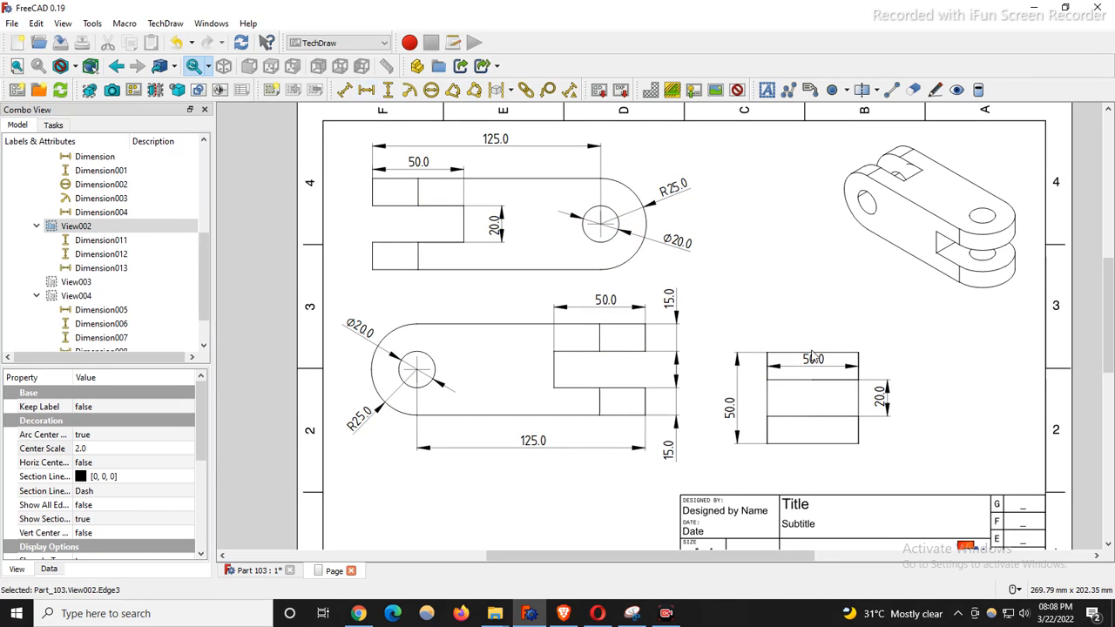
{"action": "left_click_drag", "start_coordinate": [812, 356], "coordinate": [814, 324]}
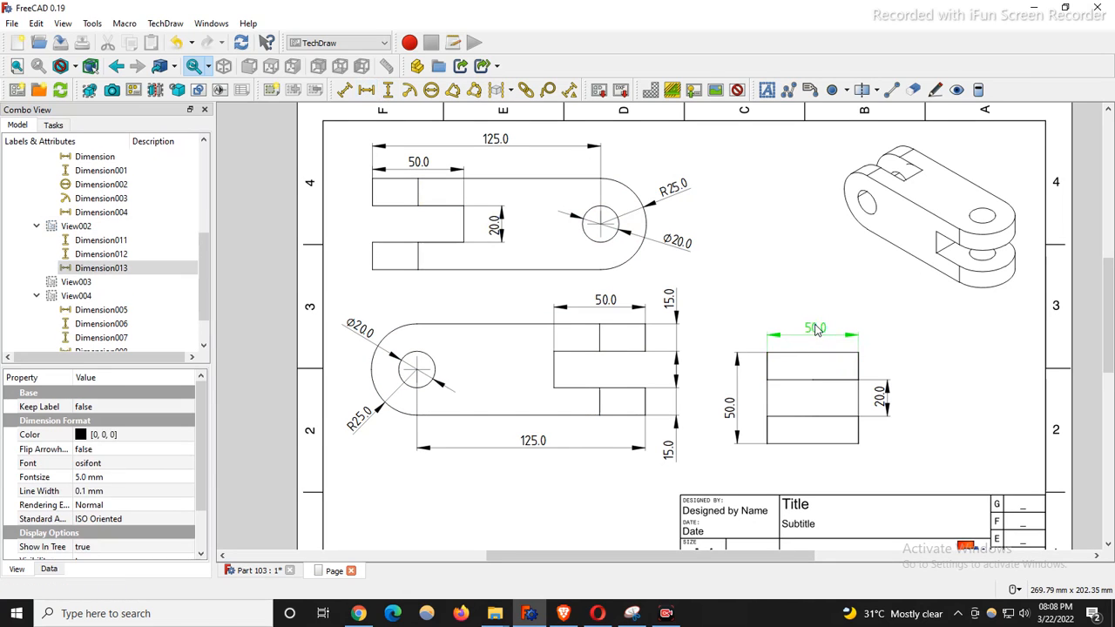
{"action": "left_click", "coordinate": [784, 243]}
{"action": "scroll", "coordinate": [615, 302], "scroll_direction": "down", "scroll_amount": 1}
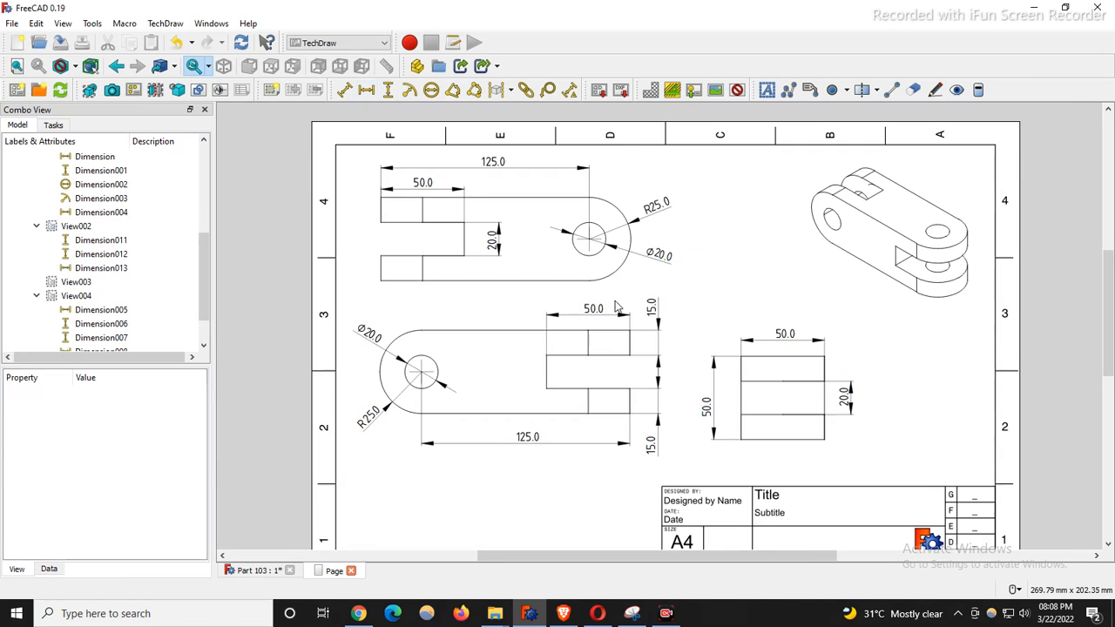
Switch to the reference drawing in Snipping Tool, erase the red loop around its lower view, and compare it with the dimensioned page
{"action": "left_click", "coordinate": [624, 616]}
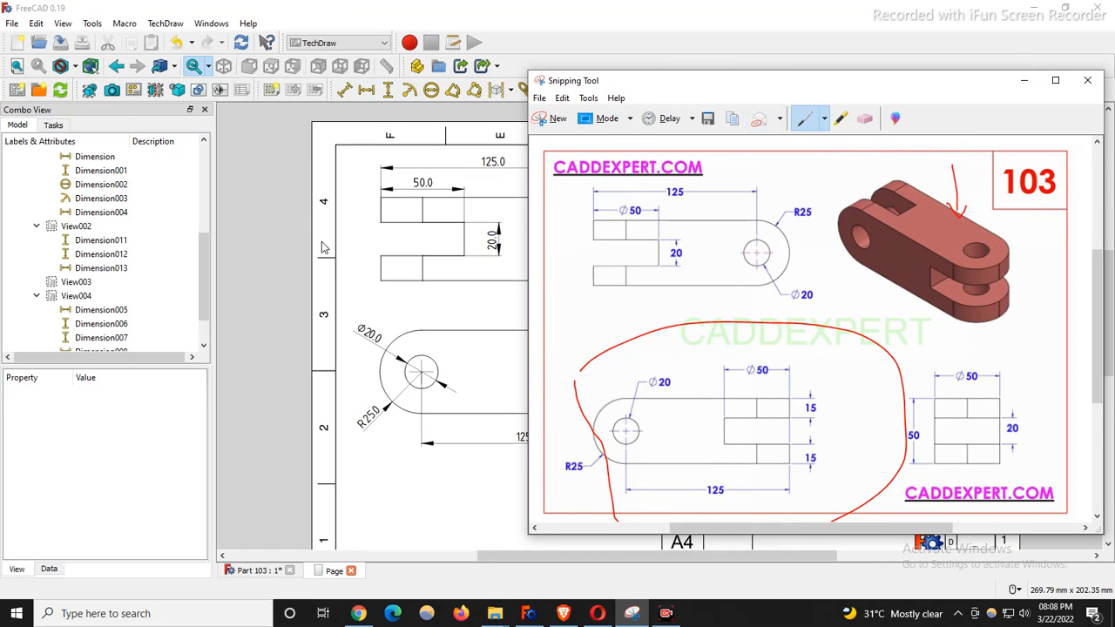
{"action": "left_click_drag", "start_coordinate": [716, 90], "coordinate": [613, 92]}
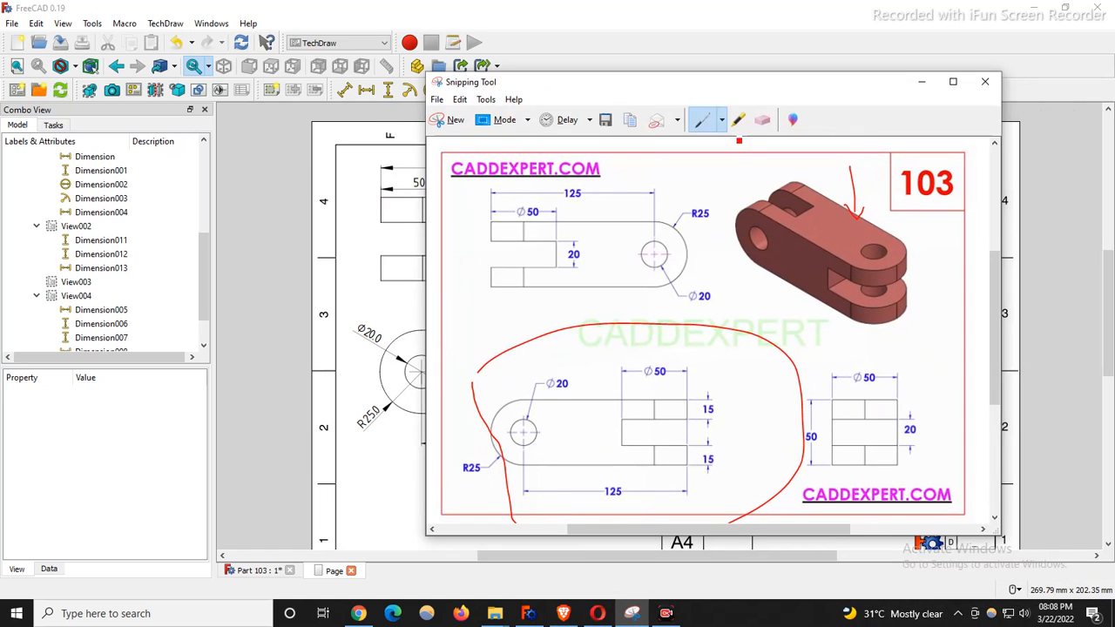
{"action": "left_click", "coordinate": [763, 118]}
{"action": "mouse_move", "coordinate": [716, 321]}
{"action": "left_mouse_down"}
{"action": "mouse_move", "coordinate": [646, 374]}
{"action": "mouse_move", "coordinate": [480, 411]}
{"action": "left_mouse_up"}
{"action": "scroll", "coordinate": [384, 385], "scroll_direction": "down", "scroll_amount": 5}
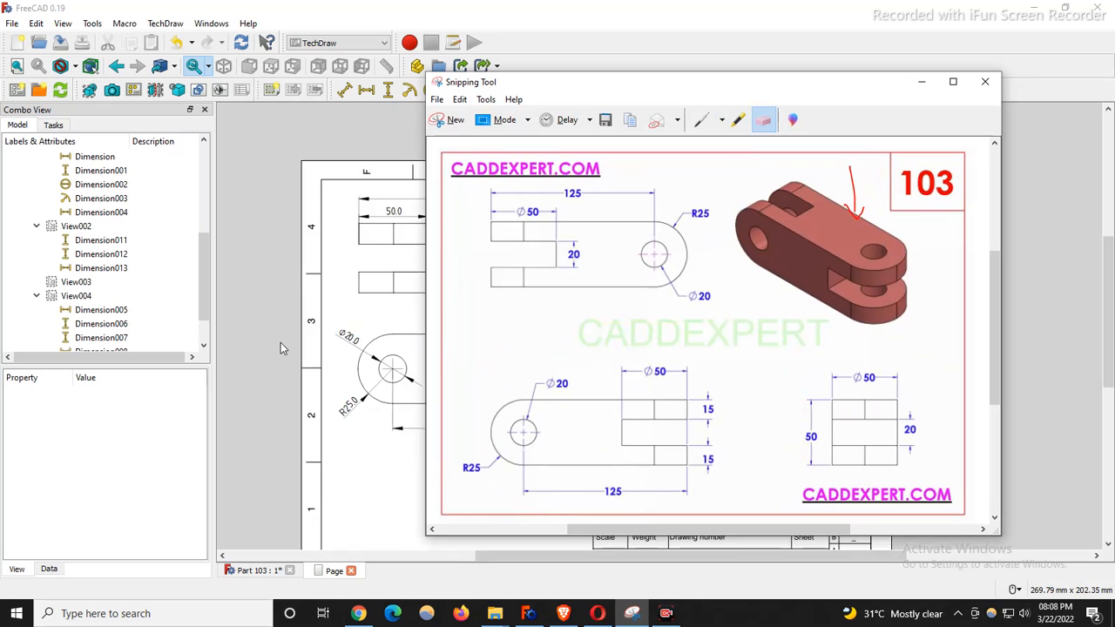
{"action": "scroll", "coordinate": [261, 339], "scroll_direction": "up", "scroll_amount": 5}
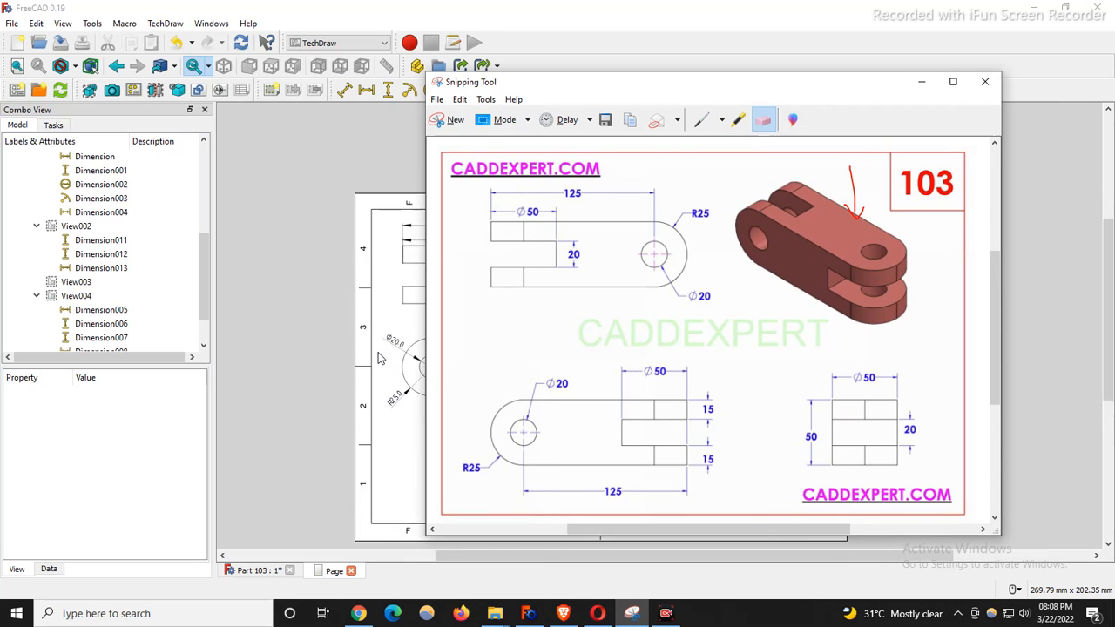
{"action": "left_click_drag", "start_coordinate": [716, 90], "coordinate": [1114, 107]}
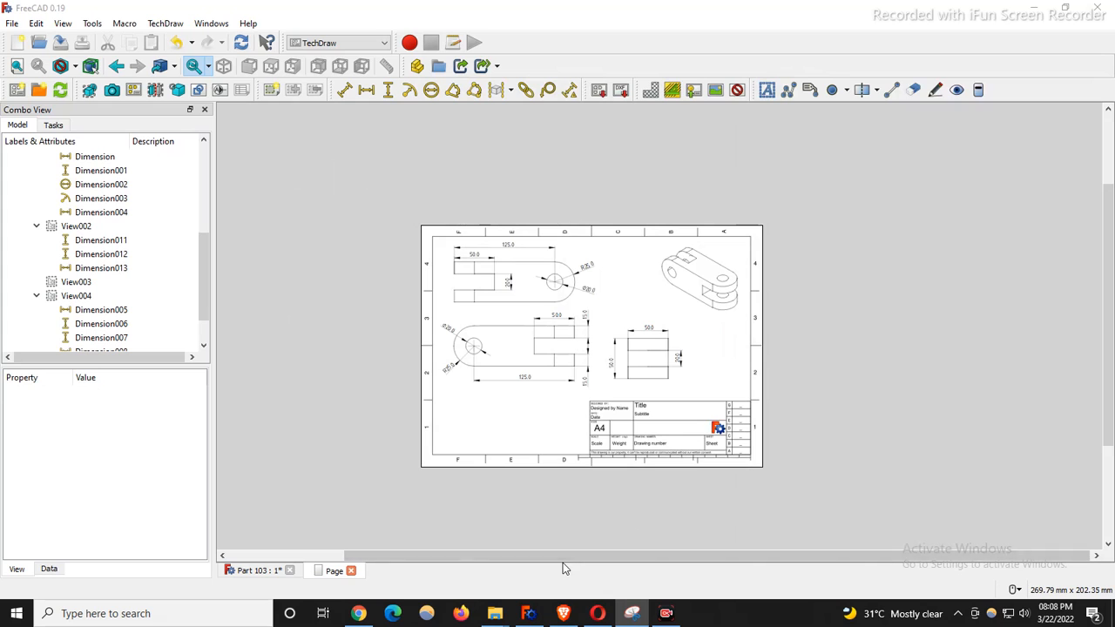
{"action": "left_click_drag", "start_coordinate": [496, 557], "coordinate": [731, 557]}
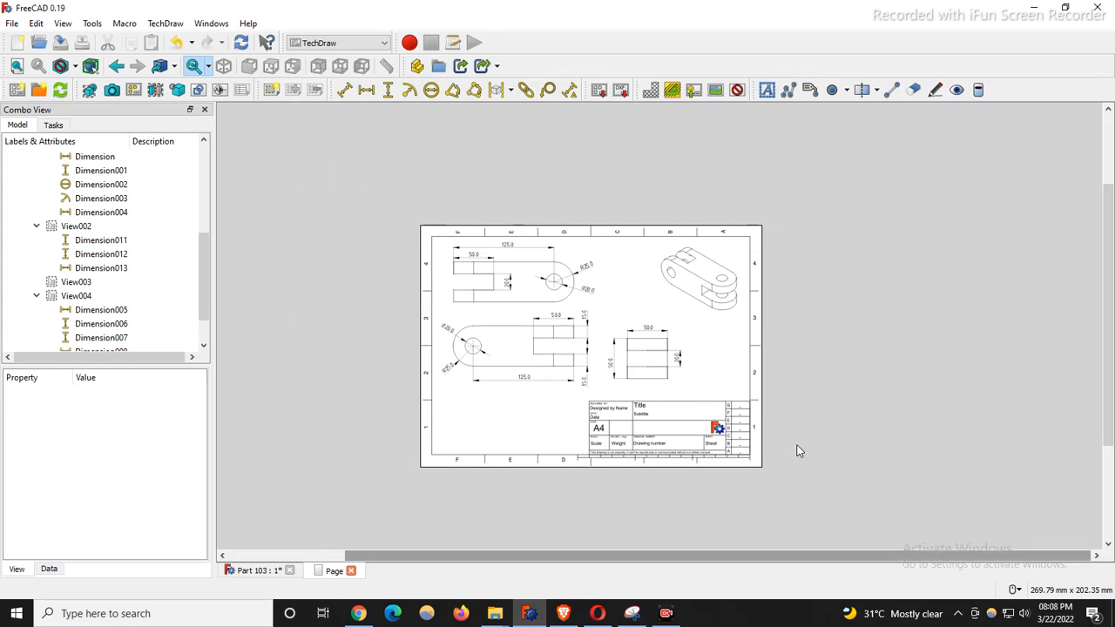
{"action": "scroll", "coordinate": [809, 441], "scroll_direction": "up", "scroll_amount": 4}
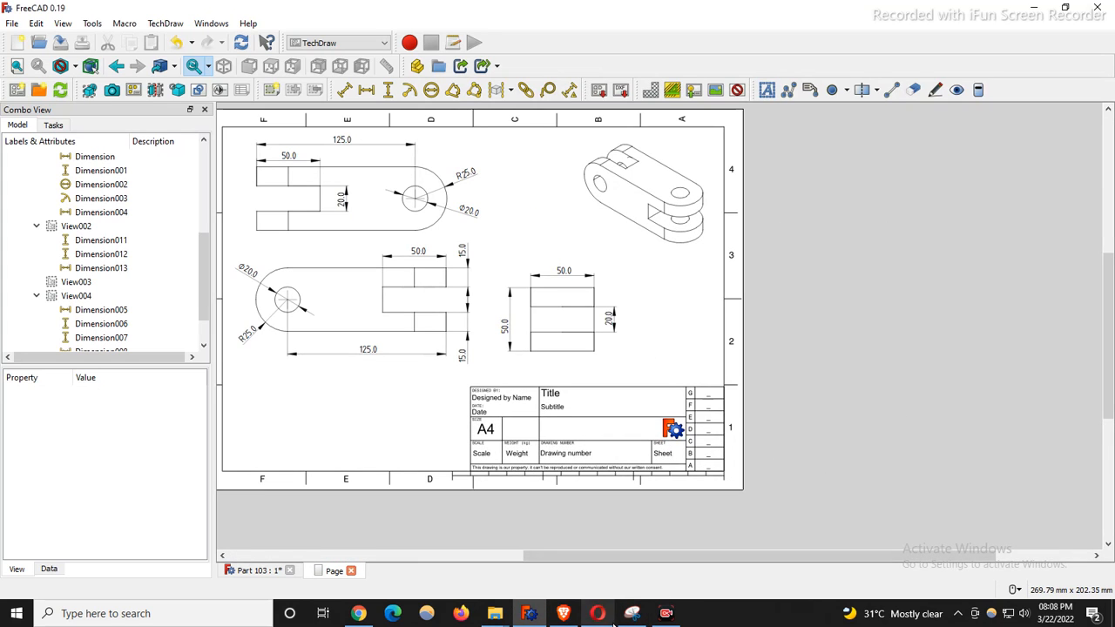
Switch to the reference drawing in Snipping Tool, compare its views and dimensions side by side with the TechDraw page, and return to FreeCAD
{"action": "left_click", "coordinate": [633, 613]}
{"action": "mouse_move", "coordinate": [782, 253]}
{"action": "left_mouse_down"}
{"action": "mouse_move", "coordinate": [664, 244]}
{"action": "mouse_move", "coordinate": [720, 324]}
{"action": "mouse_move", "coordinate": [717, 125]}
{"action": "left_mouse_up"}
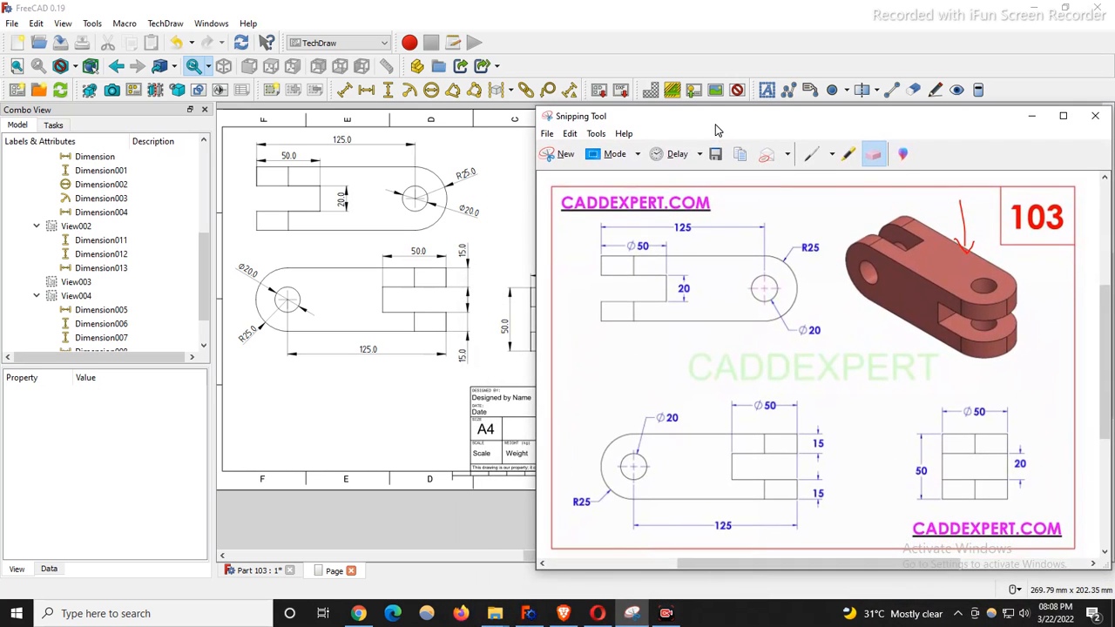
{"action": "mouse_move", "coordinate": [531, 327]}
{"action": "left_mouse_down"}
{"action": "mouse_move", "coordinate": [678, 336]}
{"action": "mouse_move", "coordinate": [645, 341]}
{"action": "left_mouse_up"}
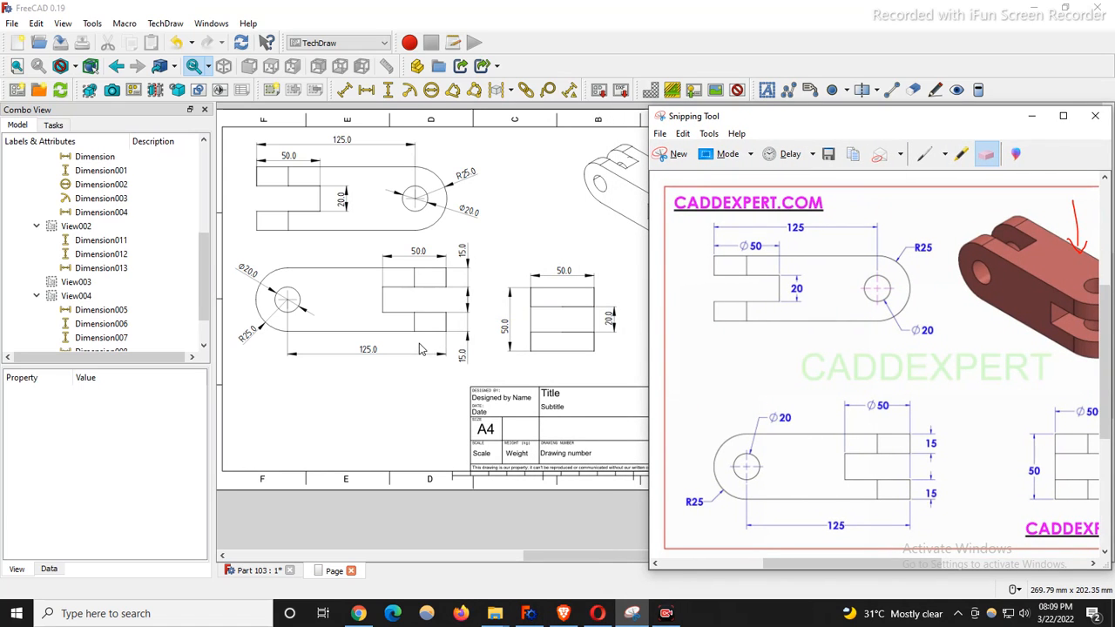
{"action": "scroll", "coordinate": [436, 345], "scroll_direction": "down", "scroll_amount": 1}
{"action": "left_click_drag", "start_coordinate": [792, 118], "coordinate": [806, 146]}
{"action": "scroll", "coordinate": [537, 248], "scroll_direction": "up", "scroll_amount": 1}
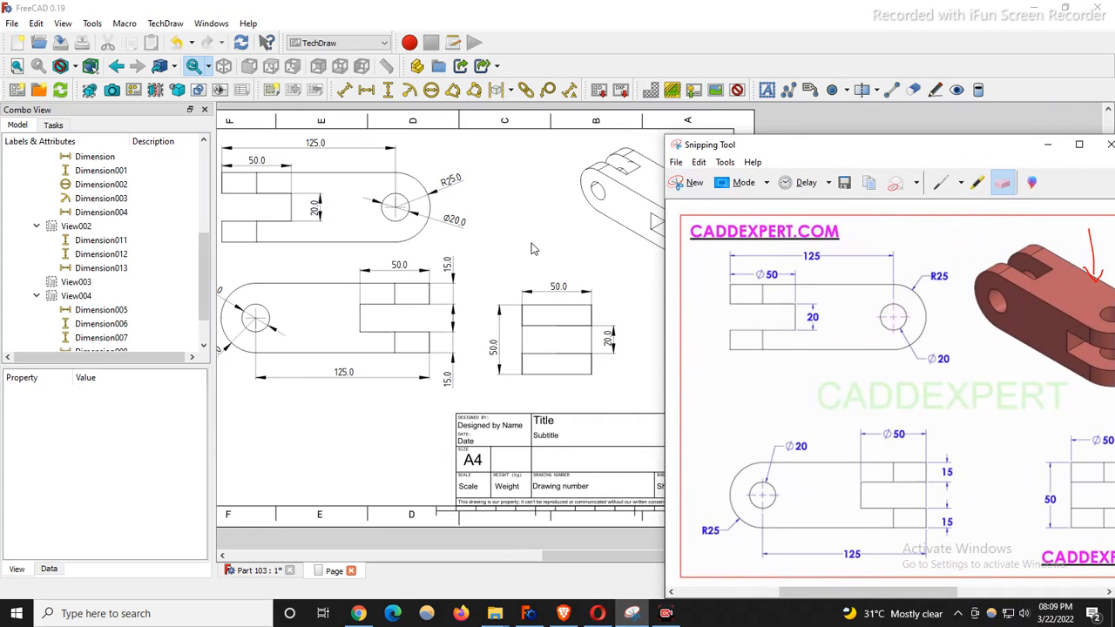
{"action": "scroll", "coordinate": [533, 249], "scroll_direction": "down", "scroll_amount": 2}
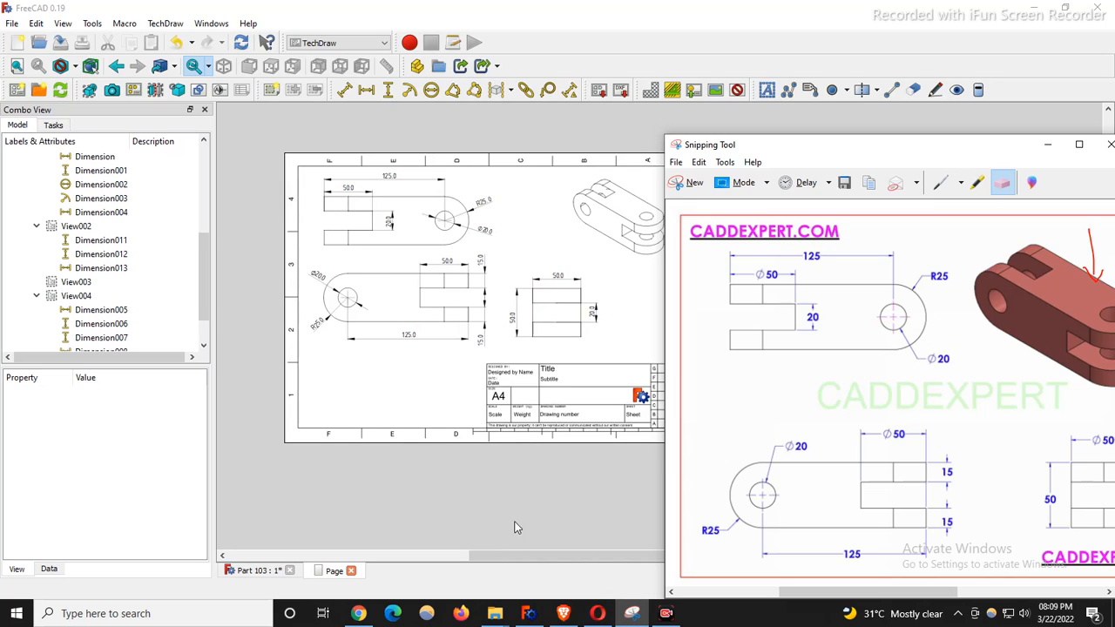
{"action": "left_click", "coordinate": [432, 555]}
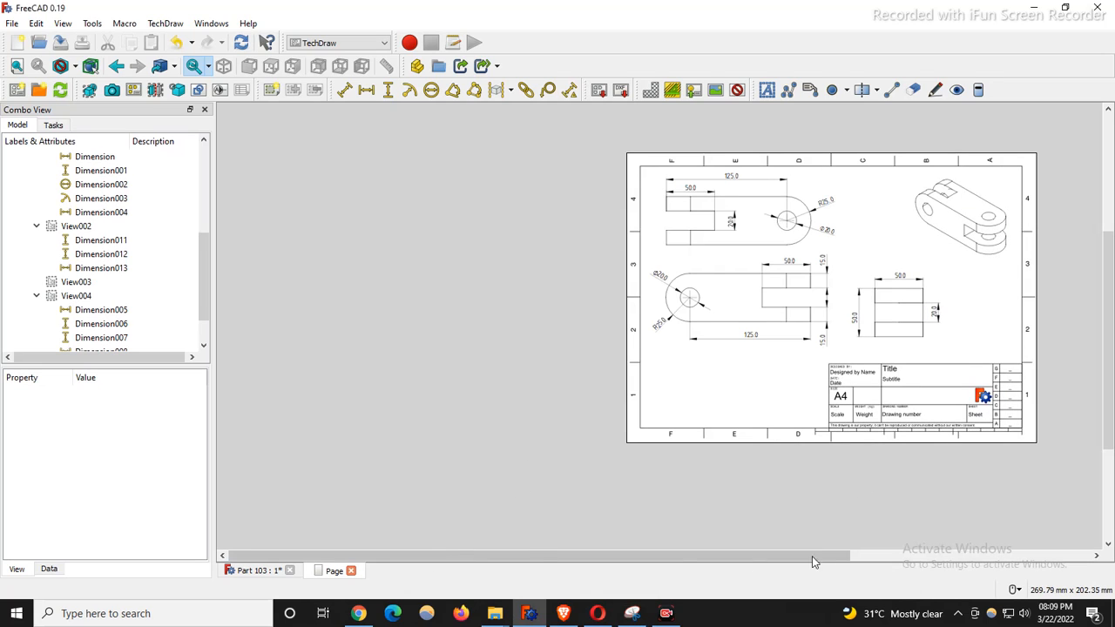
{"action": "left_click", "coordinate": [882, 556]}
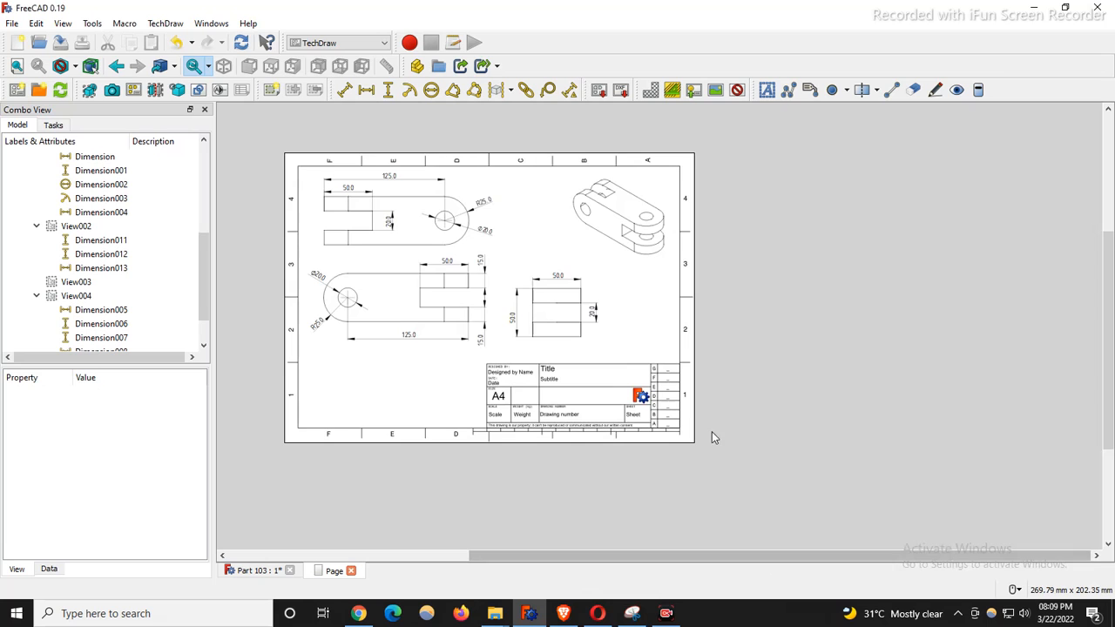
{"action": "scroll", "coordinate": [745, 397], "scroll_direction": "up", "scroll_amount": 1}
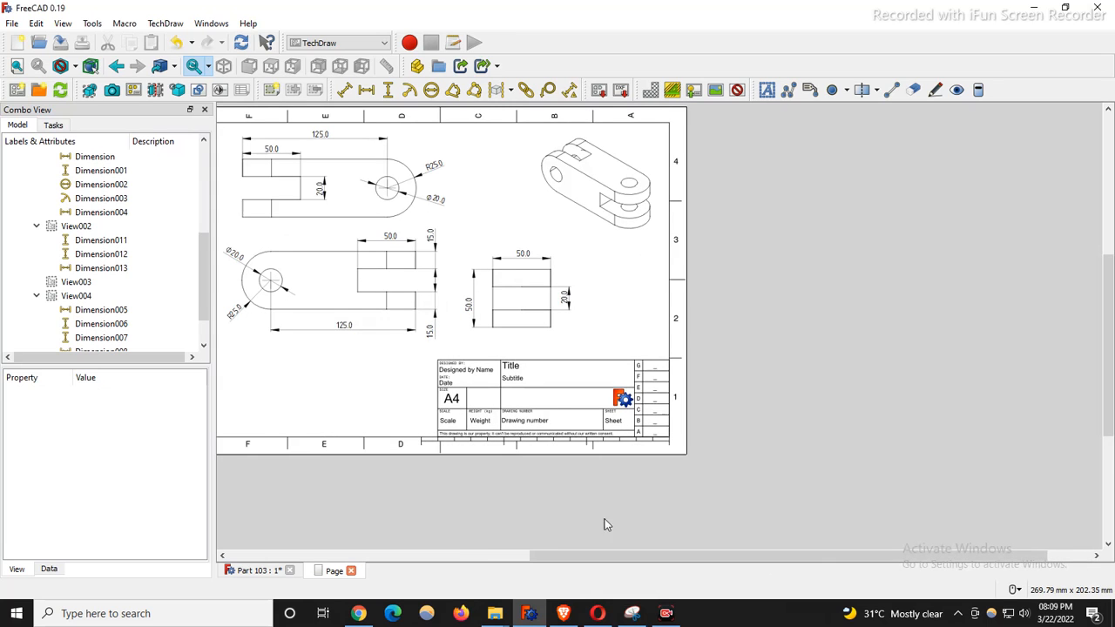
Bring up the Snipping Tool reference again for a final check against the finished page, and minimize it
{"action": "left_click", "coordinate": [634, 612]}
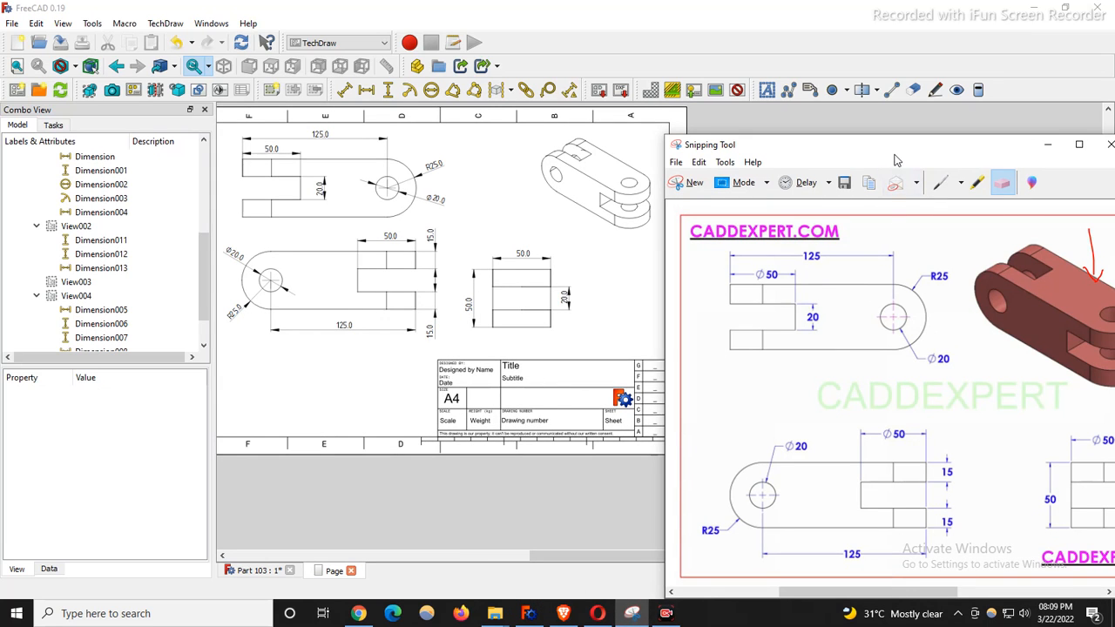
{"action": "left_click_drag", "start_coordinate": [899, 146], "coordinate": [732, 181]}
{"action": "left_click_drag", "start_coordinate": [962, 375], "coordinate": [1111, 376]}
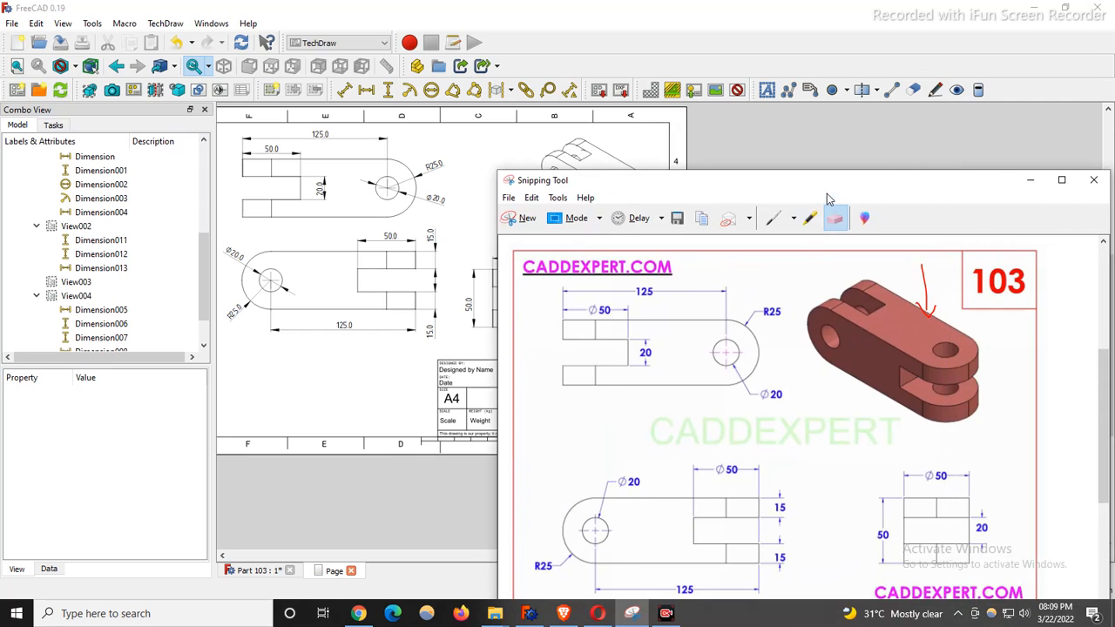
{"action": "left_click", "coordinate": [839, 160]}
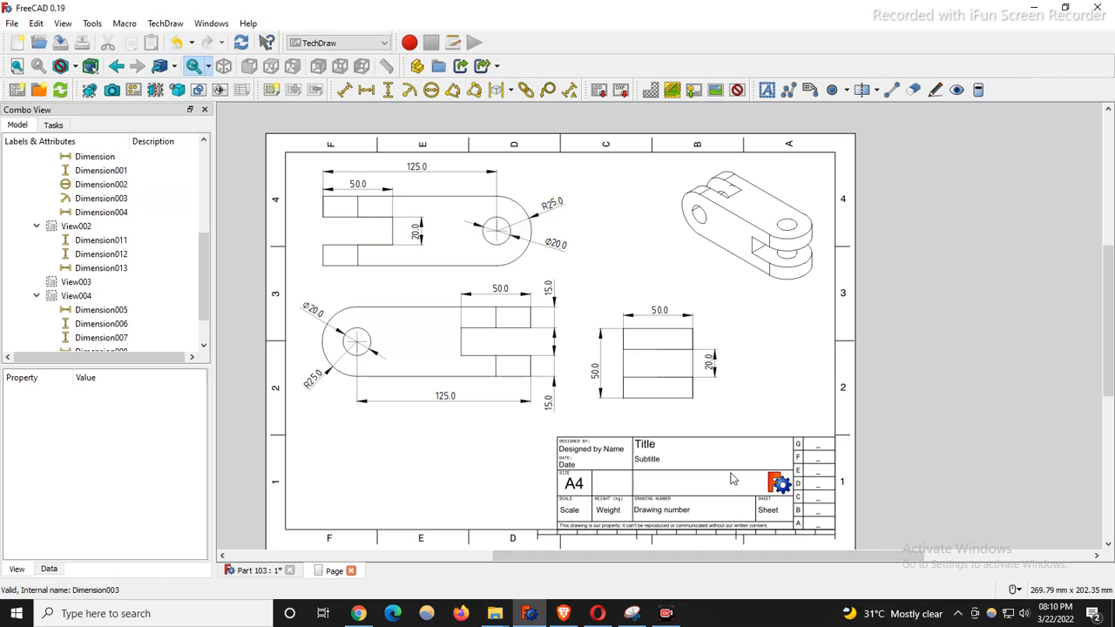
{"action": "left_click", "coordinate": [634, 614]}
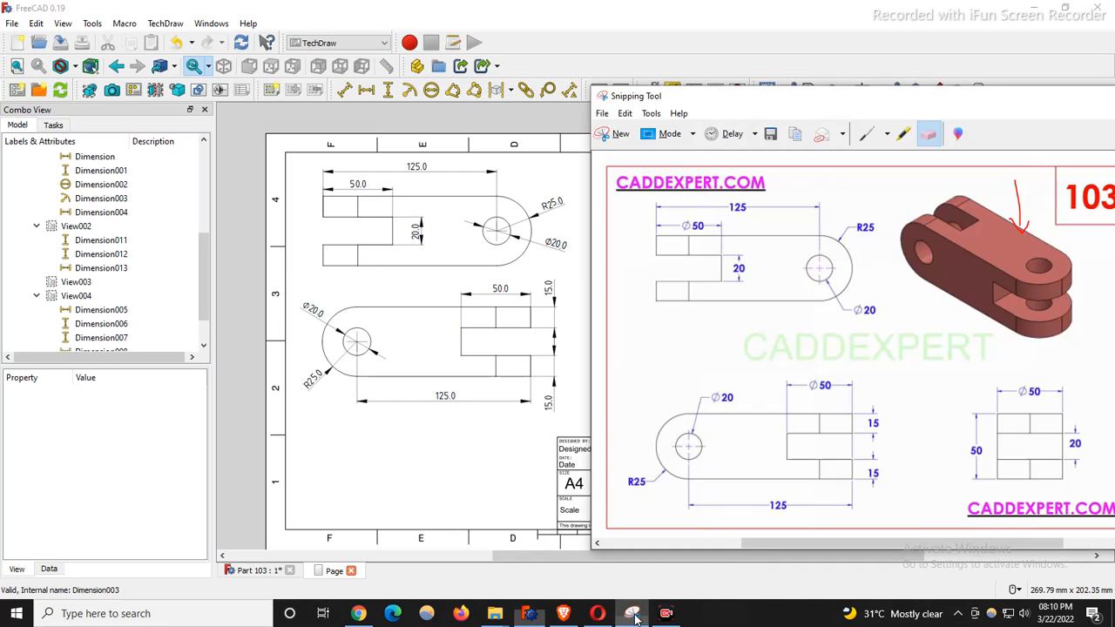
{"action": "mouse_move", "coordinate": [847, 103]}
{"action": "left_mouse_down"}
{"action": "mouse_move", "coordinate": [348, 225]}
{"action": "mouse_move", "coordinate": [410, 228]}
{"action": "left_mouse_up"}
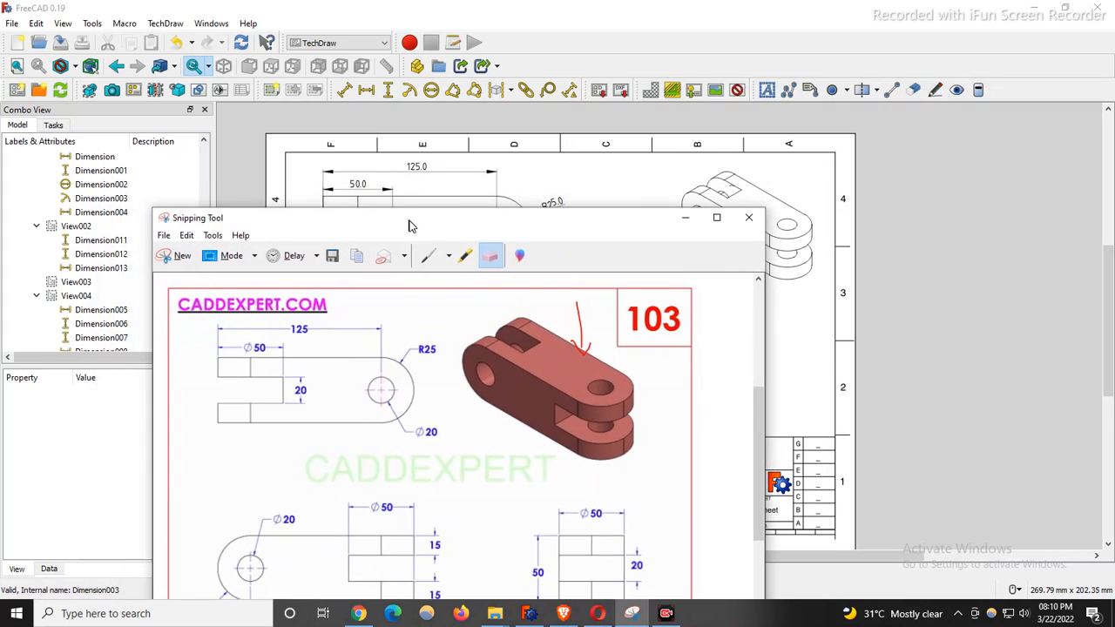
{"action": "left_click", "coordinate": [686, 219]}
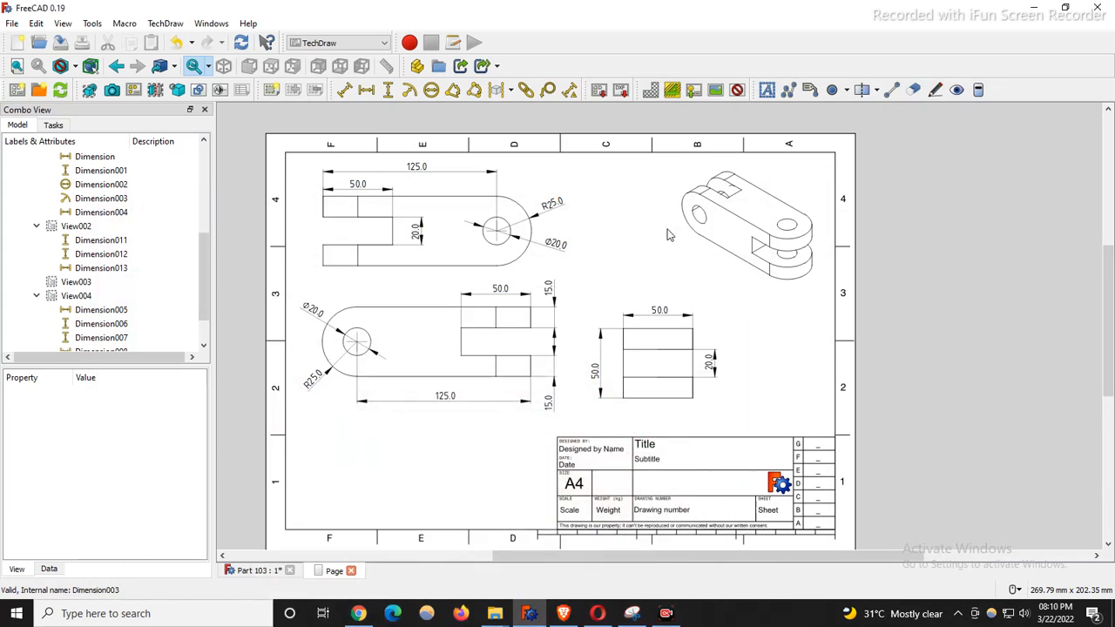